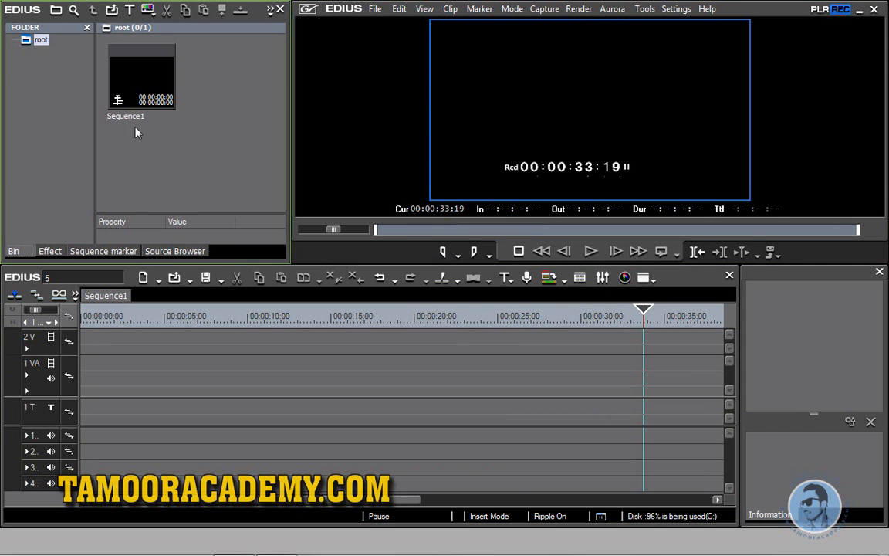
# Step: Hide the Bin window and display it again in its docked place
pyautogui.click(425, 13)
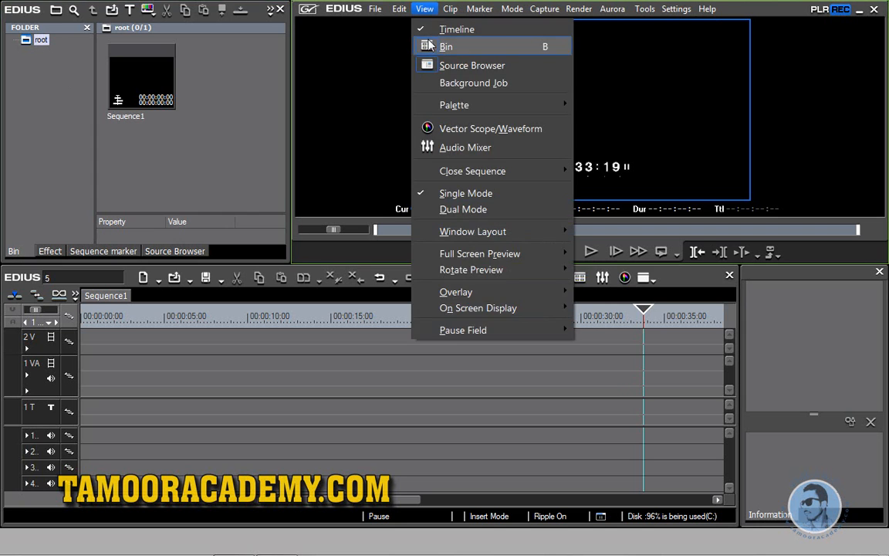
pyautogui.click(446, 44)
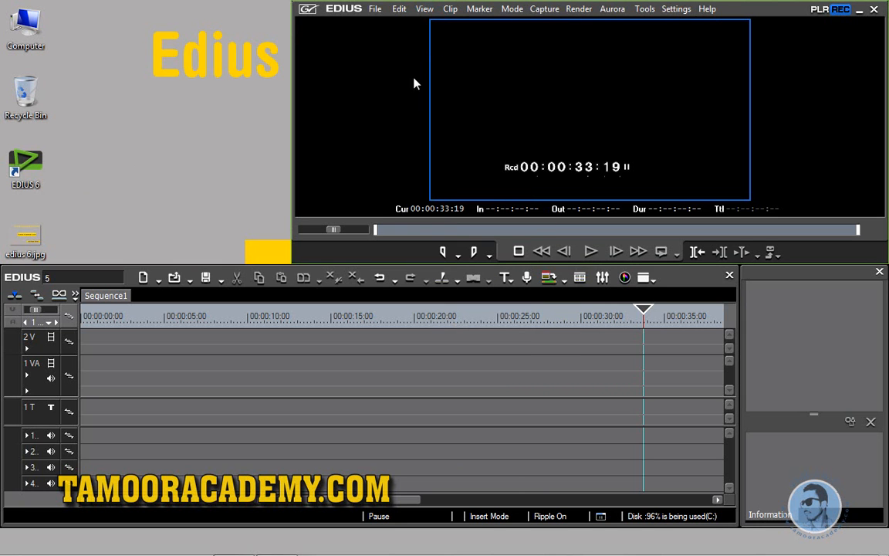
pyautogui.click(424, 9)
pyautogui.click(446, 47)
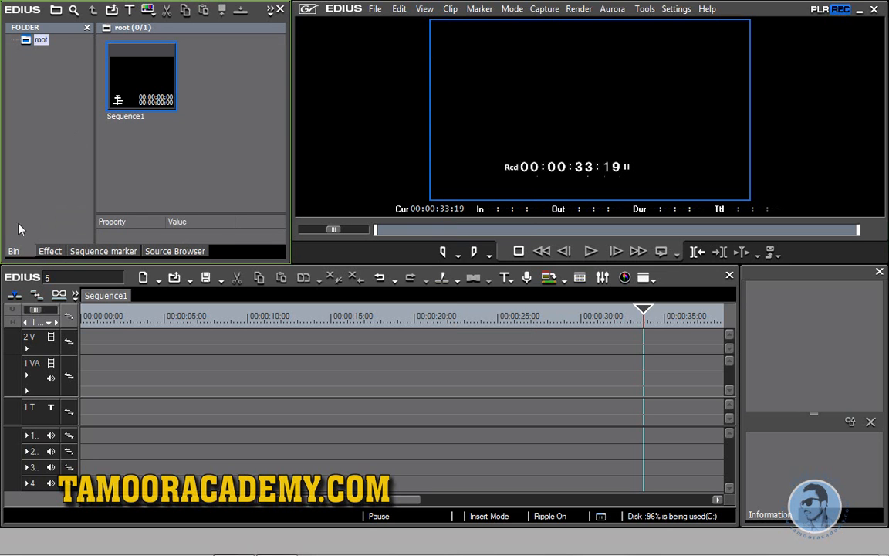
pyautogui.click(44, 219)
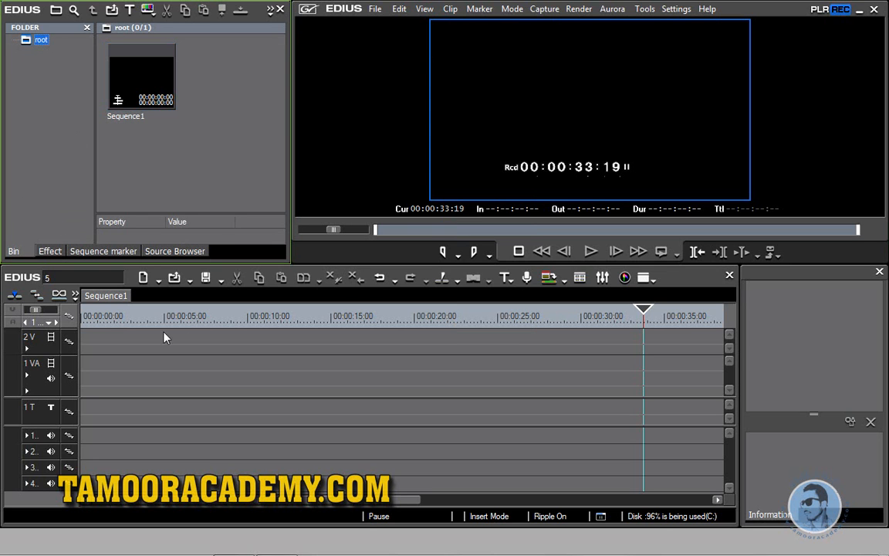
# Step: Detach the Bin from the docked palette group as a floating window, and toggle its visibility off and back on
pyautogui.moveTo(13, 251); pyautogui.dragTo(186, 349)
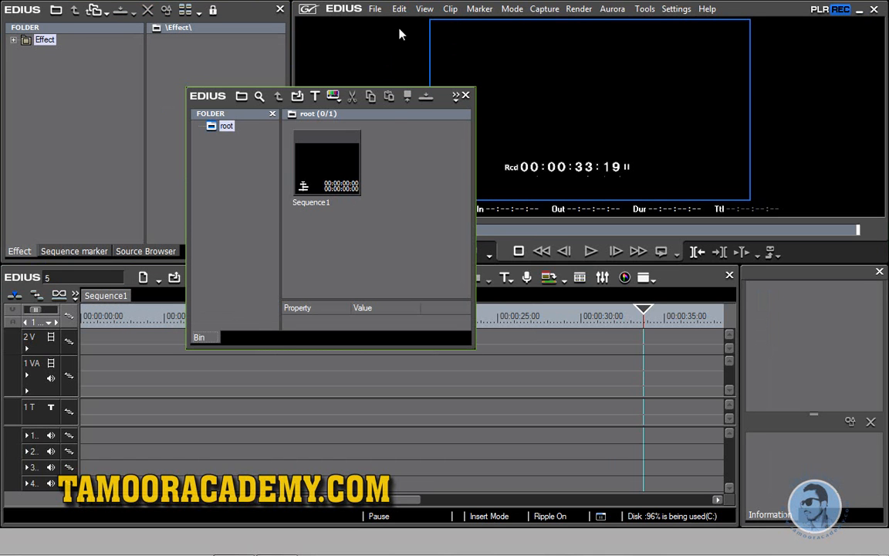
pyautogui.click(425, 8)
pyautogui.click(443, 46)
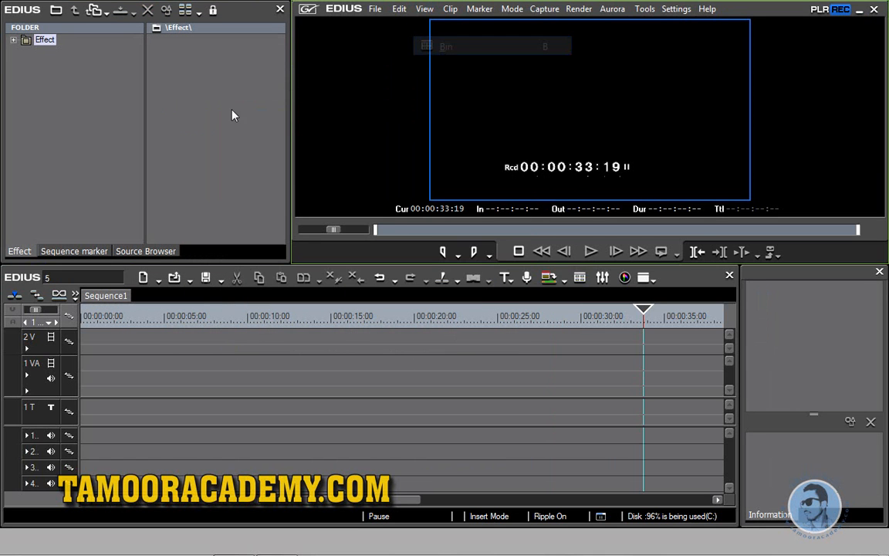
pyautogui.click(90, 146)
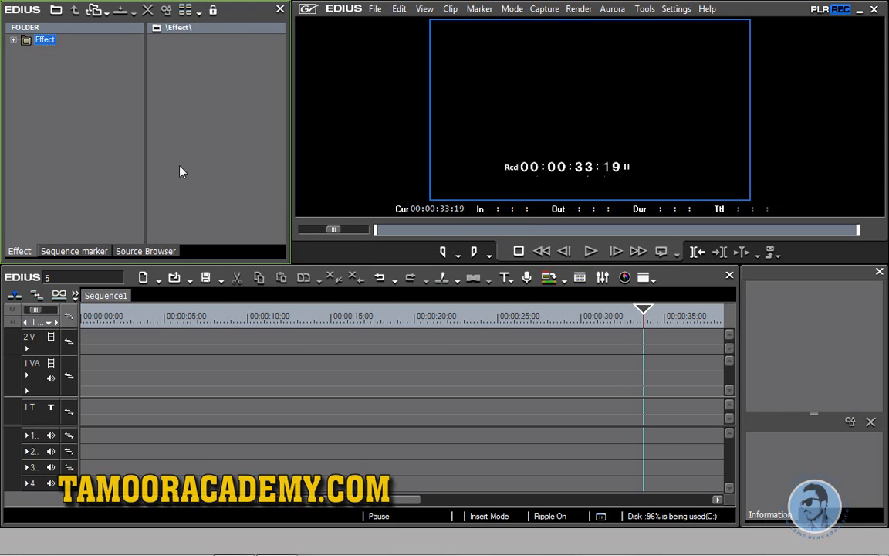
pyautogui.click(425, 9)
pyautogui.click(393, 44)
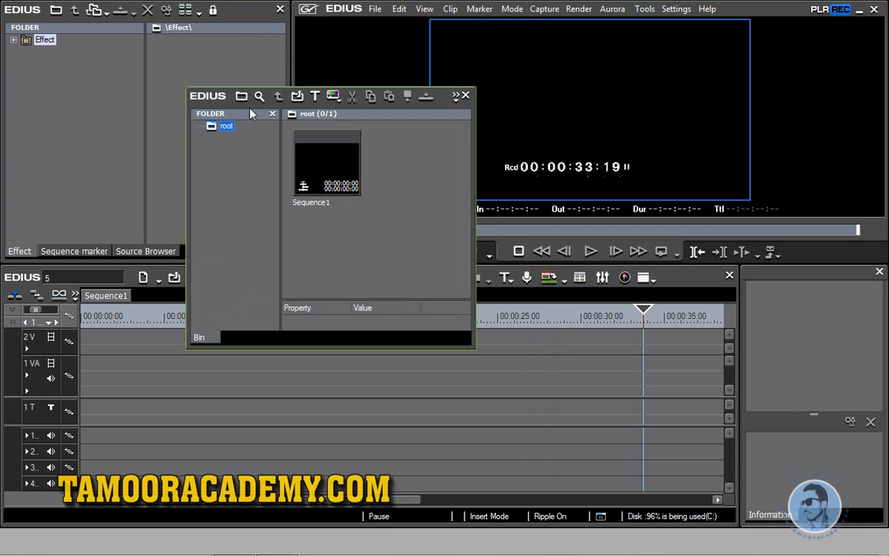
# Step: Dock the floating Bin back into the palette group, ahead of Effect, and bring it to the front
pyautogui.moveTo(199, 338)
pyautogui.mouseDown()
pyautogui.moveTo(48, 247)
pyautogui.moveTo(35, 251)
pyautogui.mouseUp()
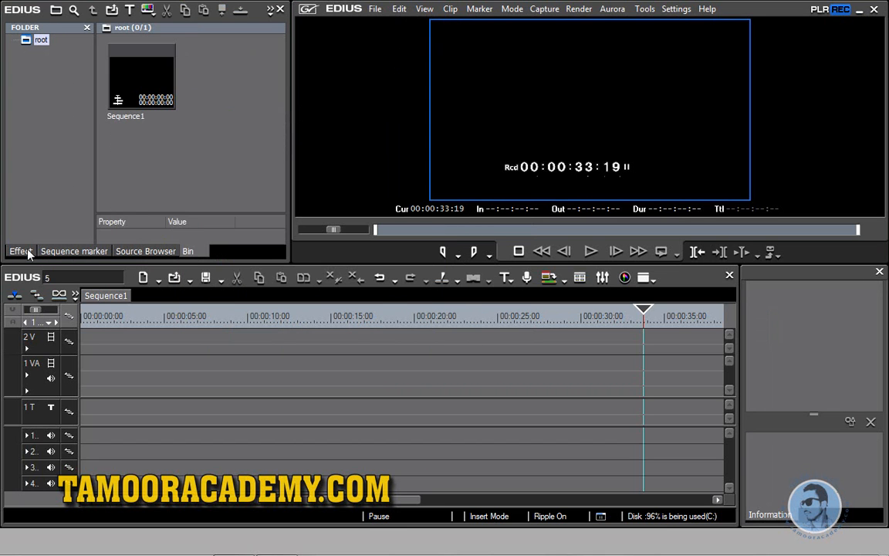
pyautogui.moveTo(189, 253); pyautogui.dragTo(23, 251)
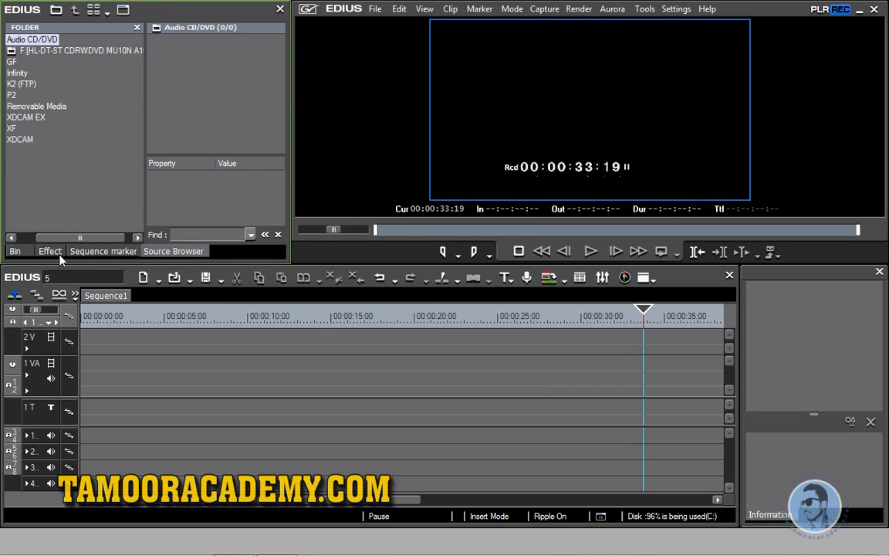
pyautogui.click(51, 254)
pyautogui.click(15, 251)
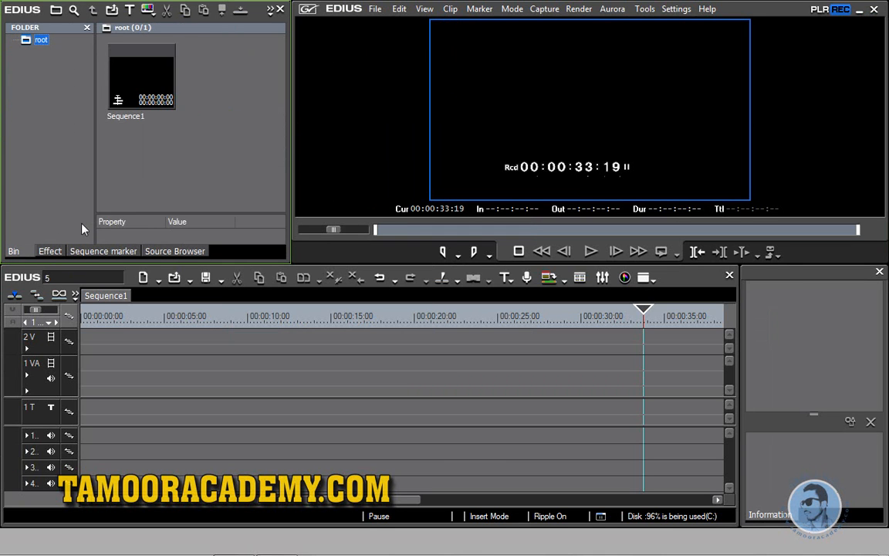
# Step: Display the Source Browser and widen its folder list
pyautogui.click(426, 10)
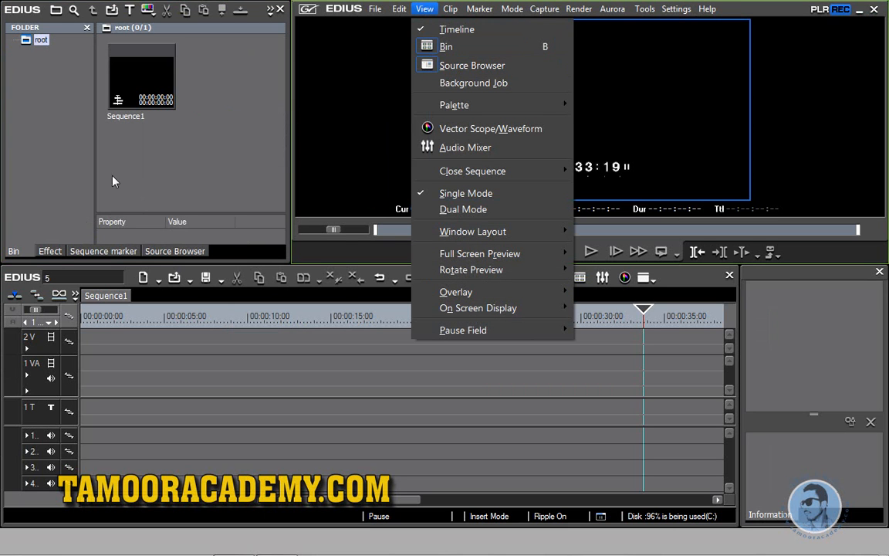
pyautogui.click(174, 252)
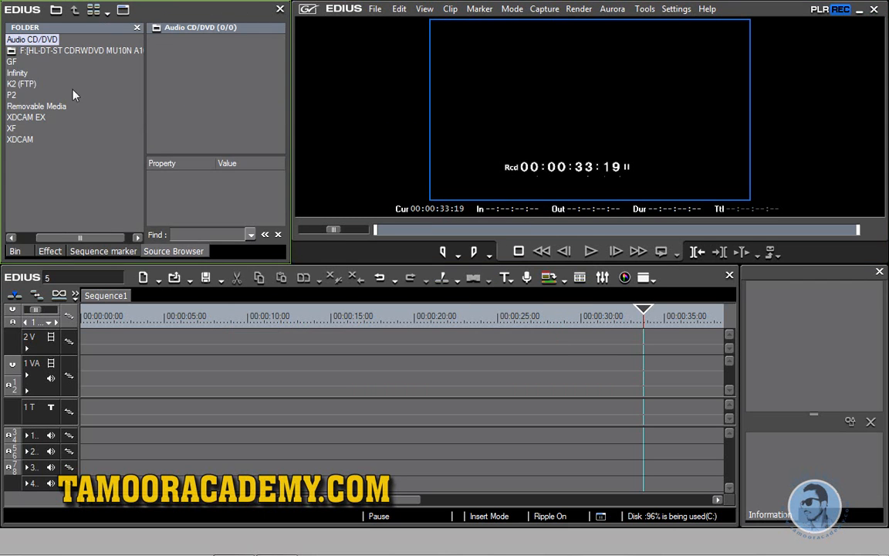
pyautogui.moveTo(145, 89); pyautogui.dragTo(171, 102)
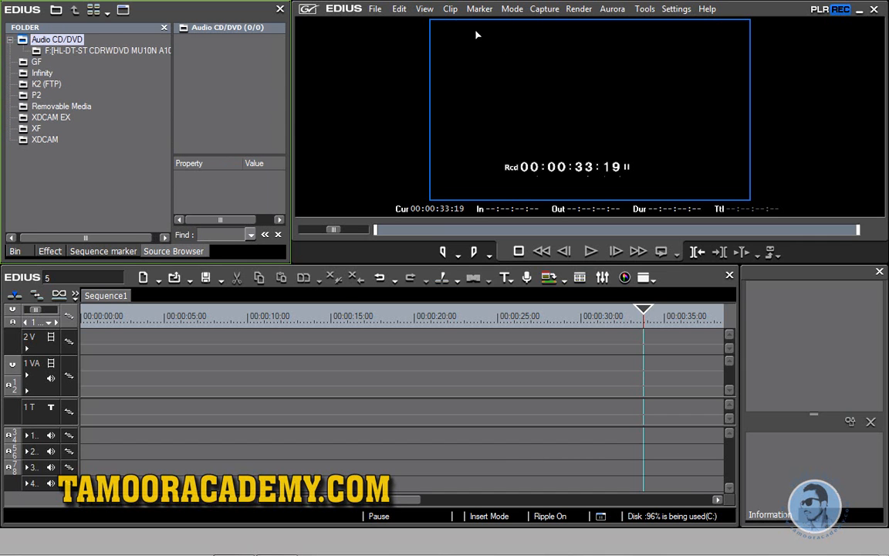
# Step: Open the Background Job window to look over its options, and close it
pyautogui.click(425, 10)
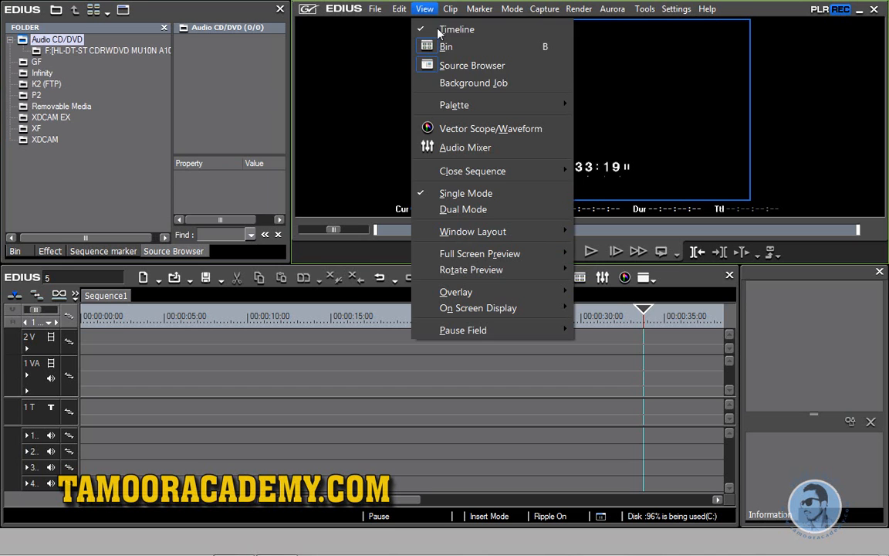
pyautogui.click(491, 83)
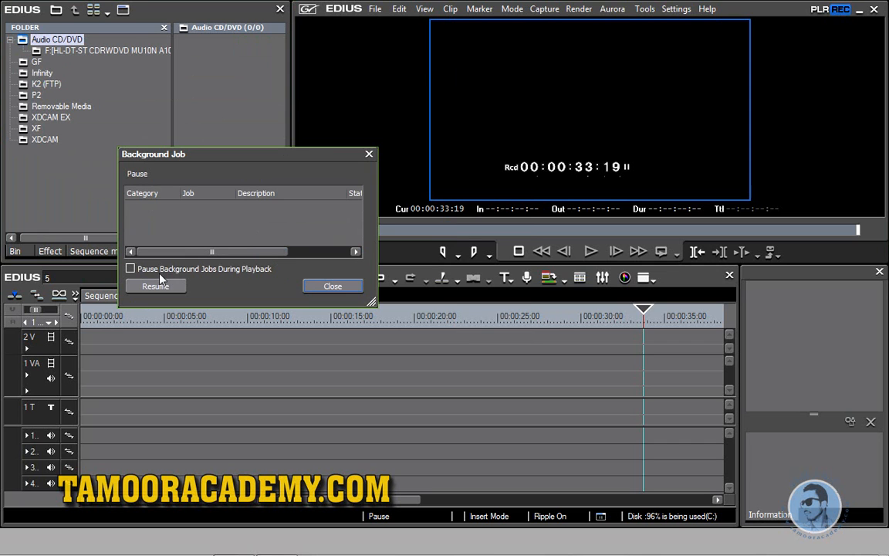
pyautogui.click(328, 286)
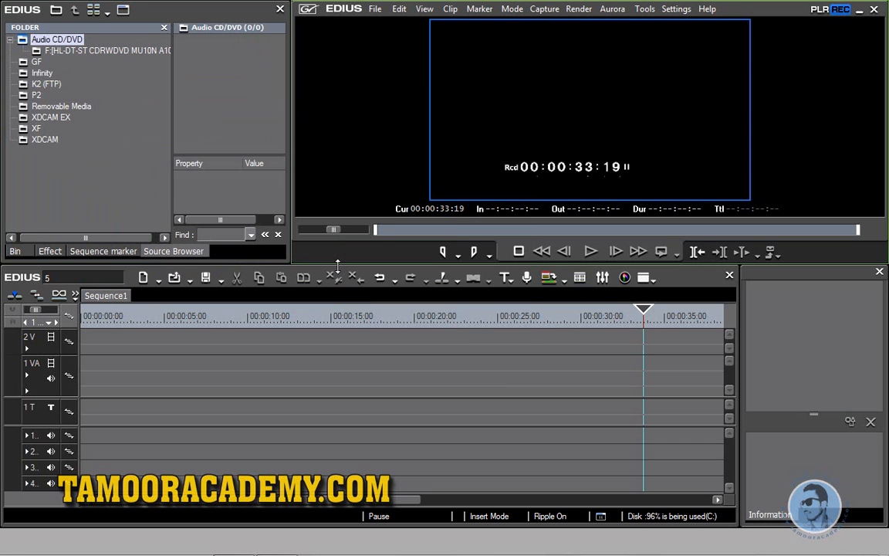
# Step: Review the available palettes and look at the Effect and Sequence marker palettes
pyautogui.click(425, 10)
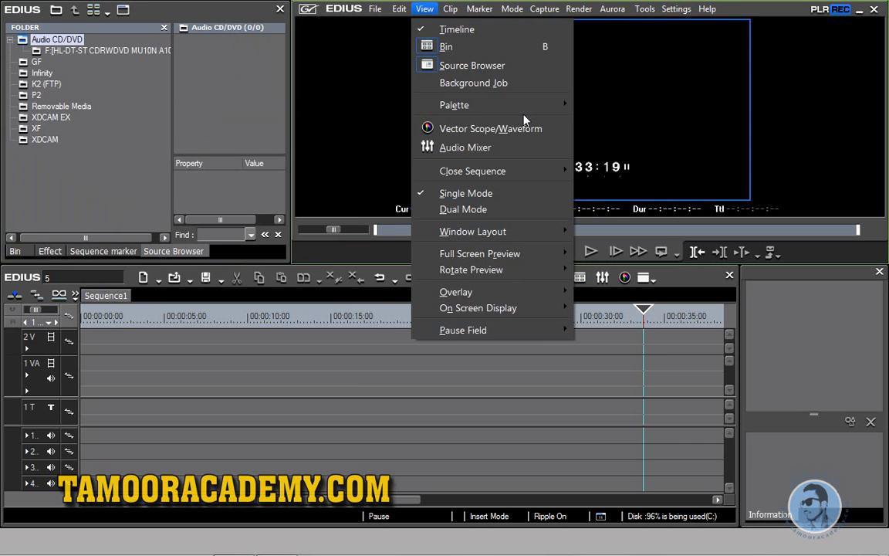
pyautogui.moveTo(492, 112)
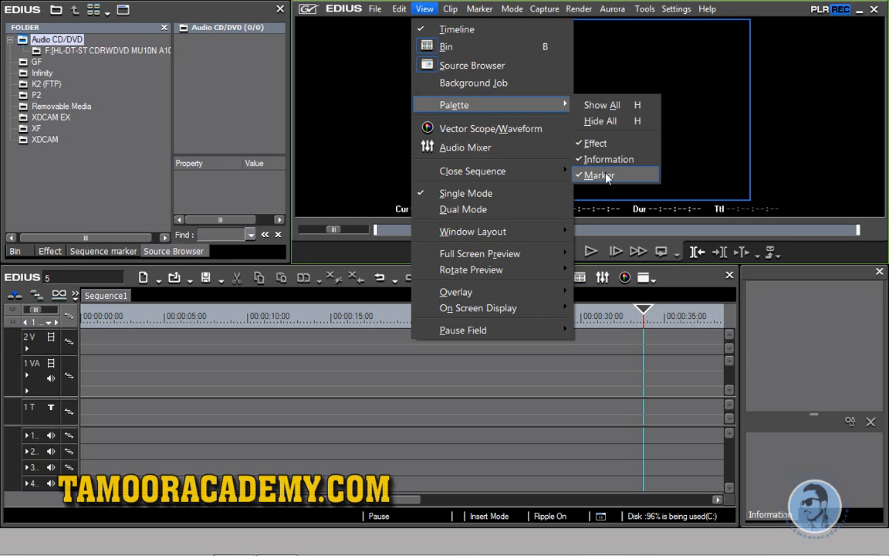
pyautogui.click(50, 251)
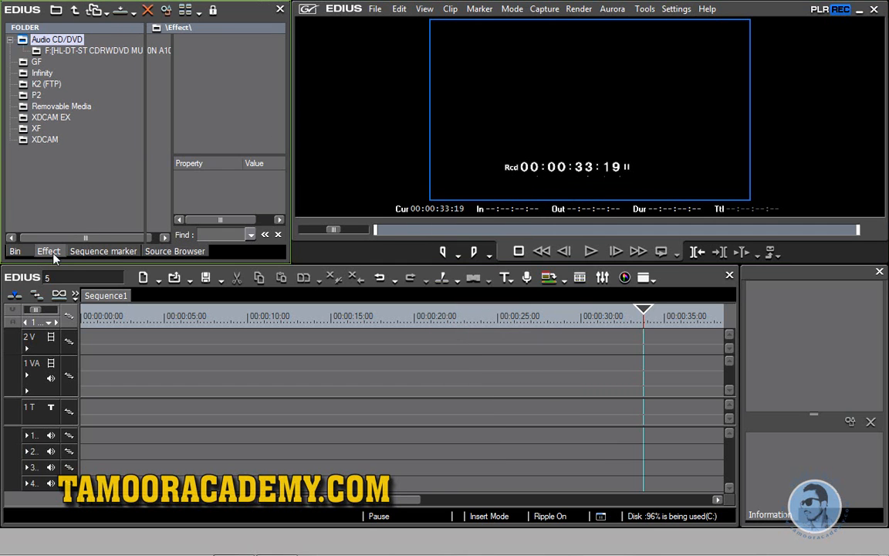
pyautogui.click(94, 252)
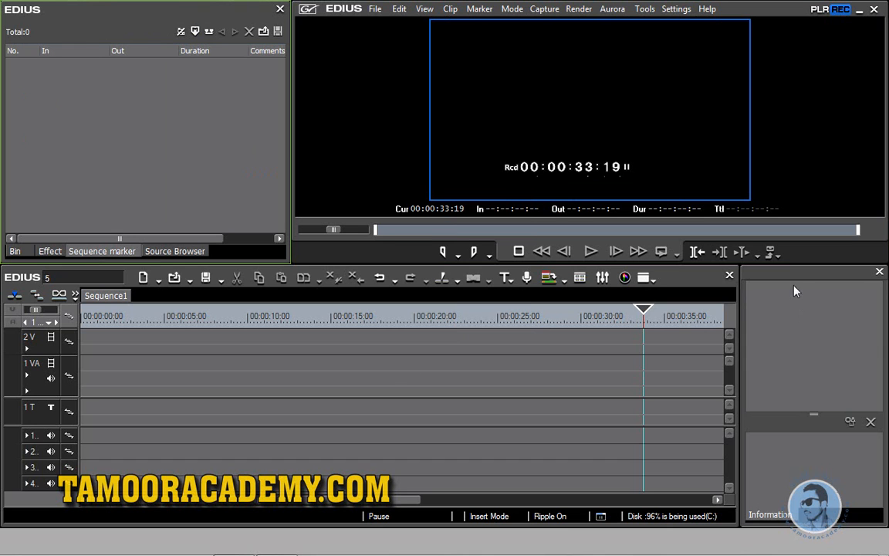
# Step: Lower the boundary above the timeline to enlarge the preview and palette windows, and bring the Bin forward
pyautogui.moveTo(801, 279)
pyautogui.mouseDown()
pyautogui.moveTo(278, 147)
pyautogui.moveTo(823, 337)
pyautogui.moveTo(797, 280)
pyautogui.mouseUp()
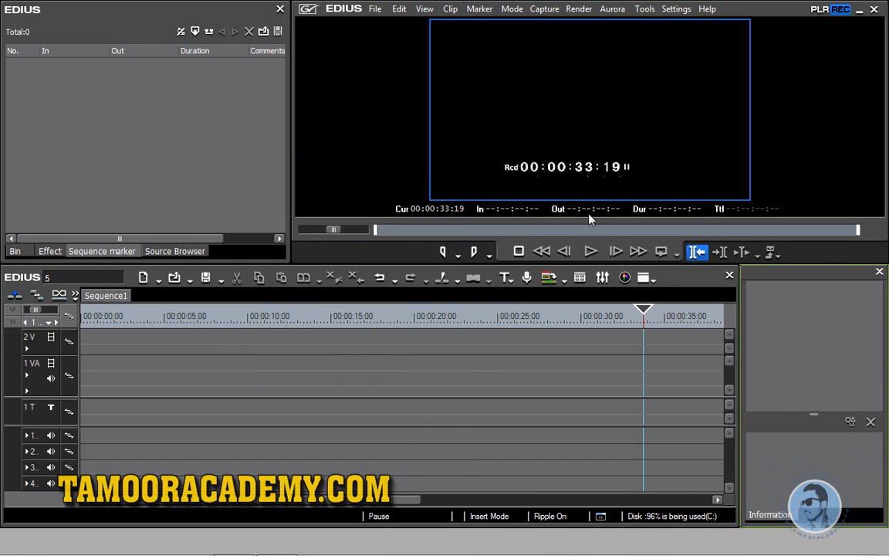
pyautogui.moveTo(365, 270)
pyautogui.mouseDown()
pyautogui.moveTo(365, 289)
pyautogui.moveTo(357, 274)
pyautogui.mouseUp()
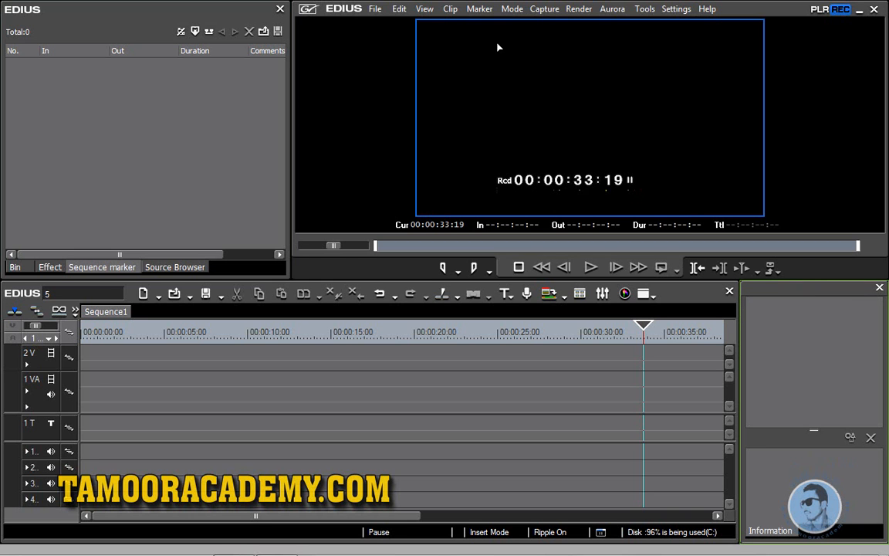
pyautogui.click(12, 267)
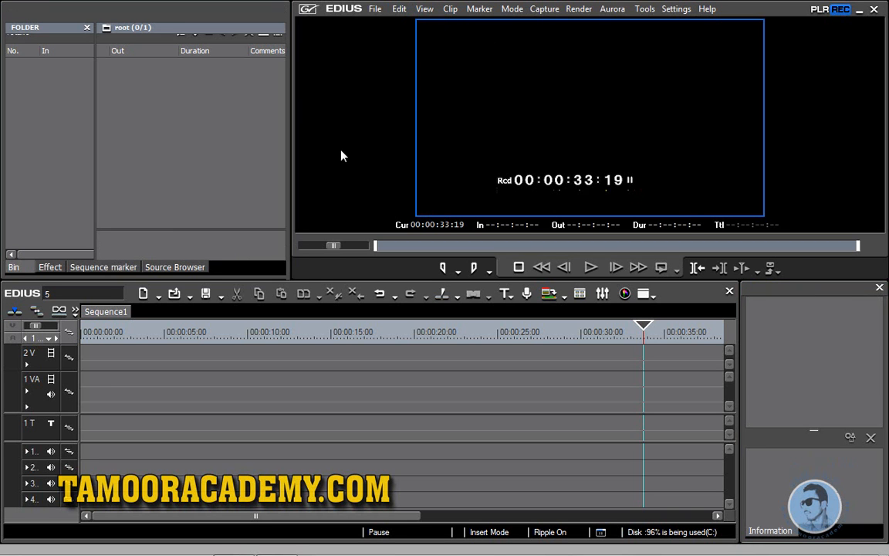
# Step: Hide all palettes and show them all again
pyautogui.click(423, 9)
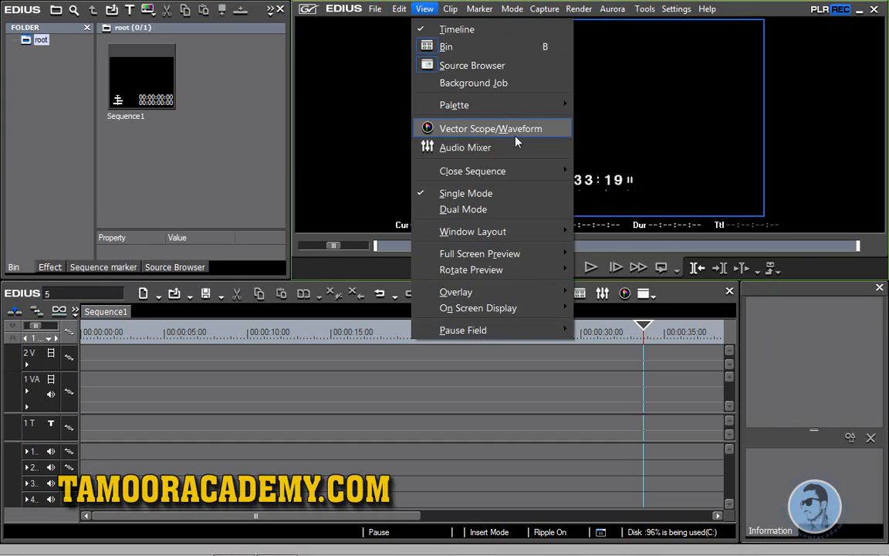
pyautogui.moveTo(529, 105)
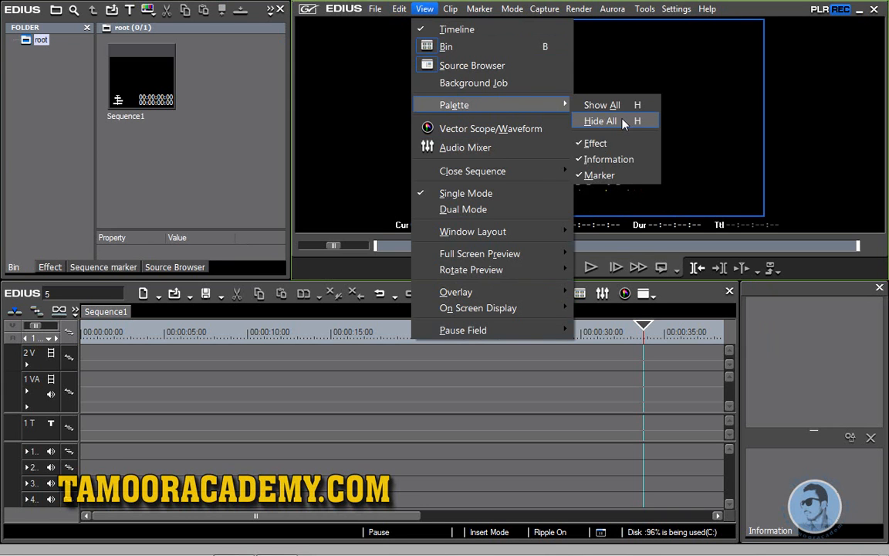
pyautogui.click(599, 121)
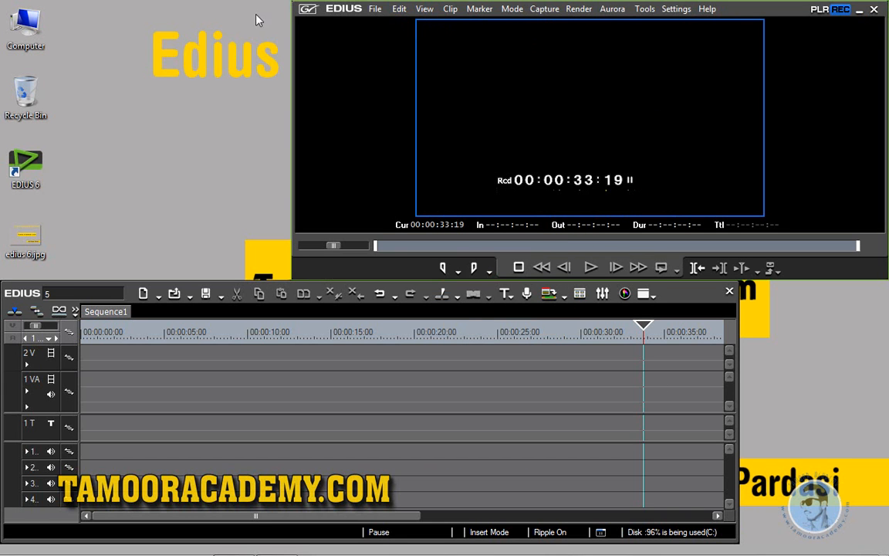
pyautogui.click(433, 9)
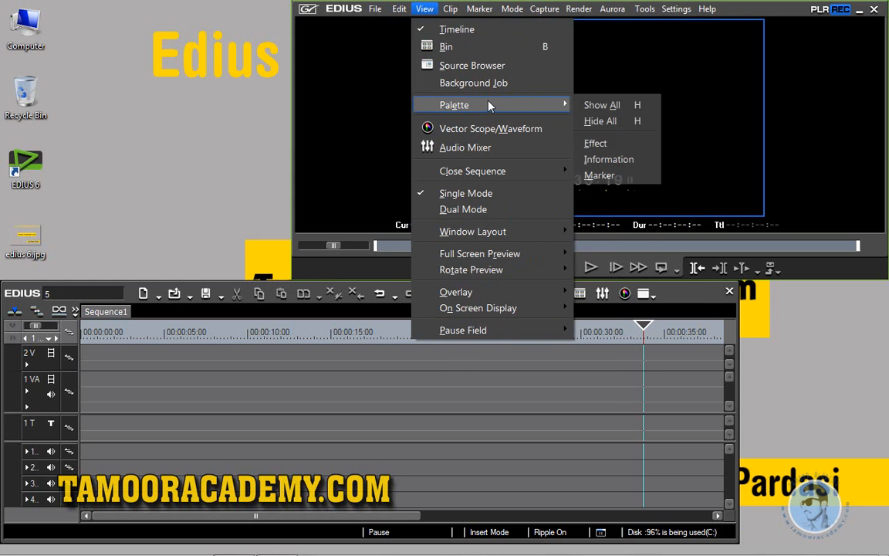
pyautogui.click(628, 110)
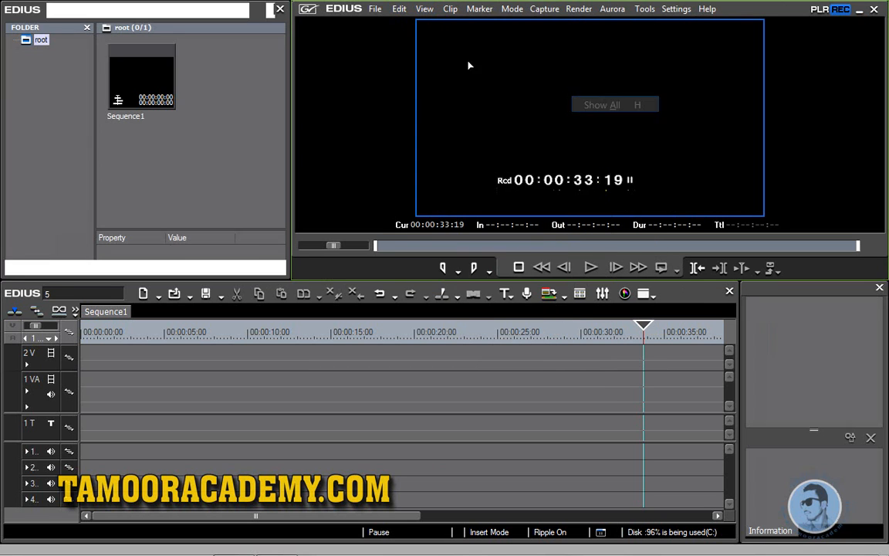
# Step: Check the individual palette options and bring the Effect palette to the front
pyautogui.click(378, 10)
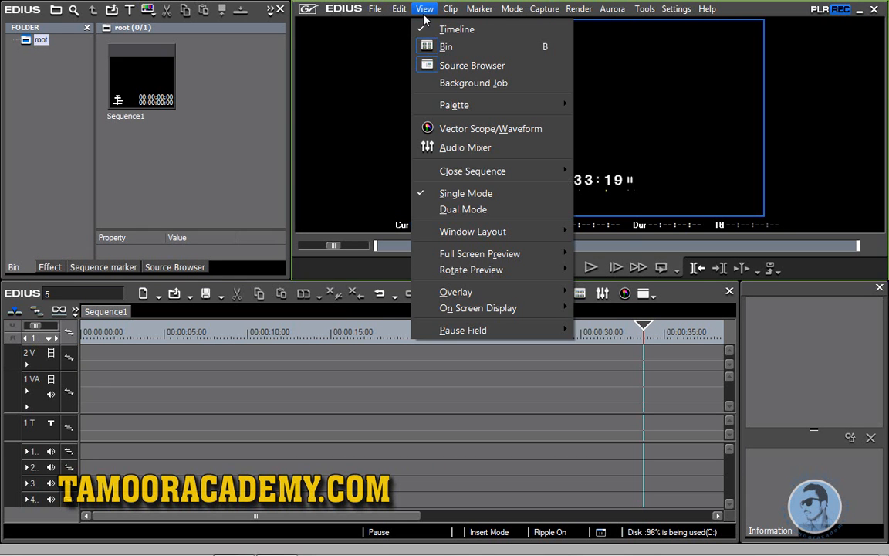
pyautogui.moveTo(537, 110)
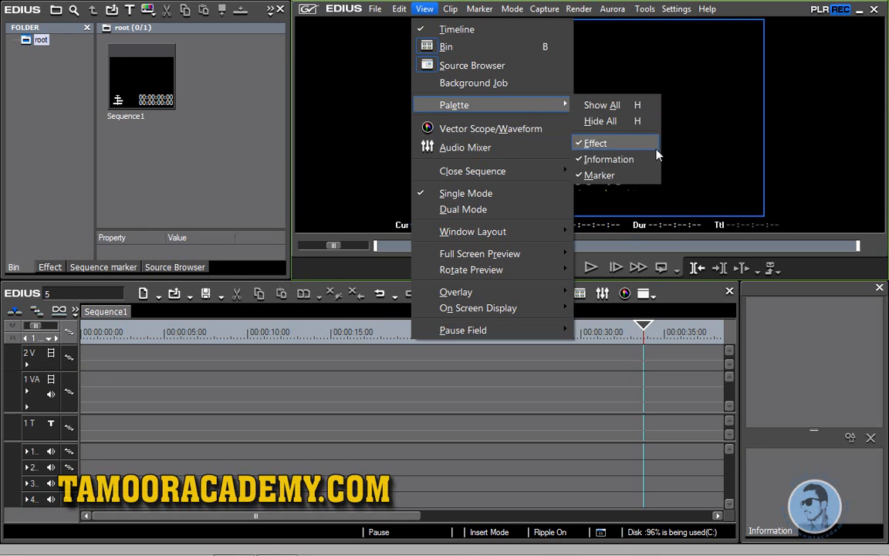
pyautogui.click(627, 145)
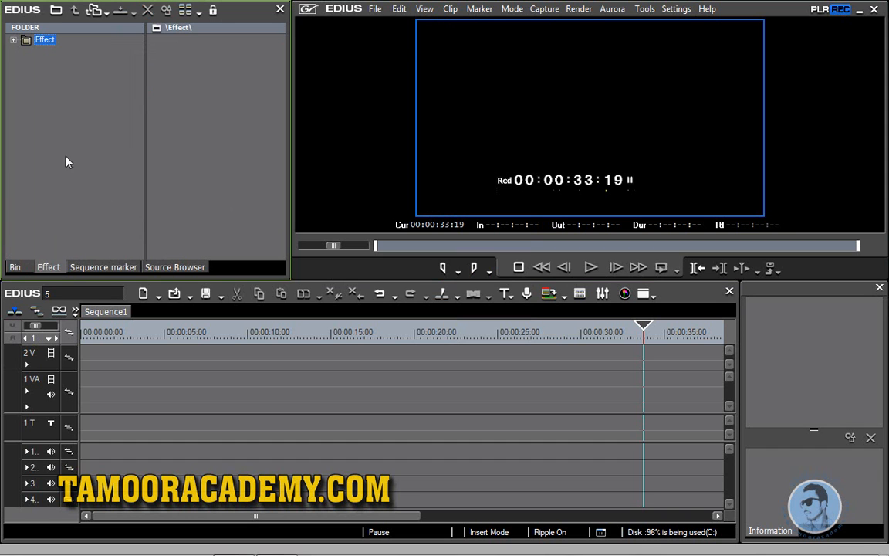
# Step: Open the Vector Scope/Waveform window
pyautogui.click(425, 9)
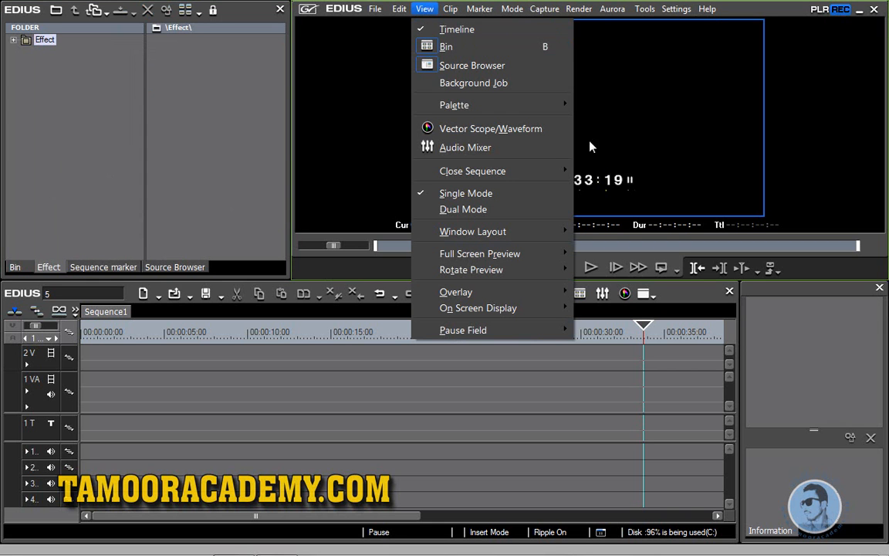
pyautogui.moveTo(495, 103)
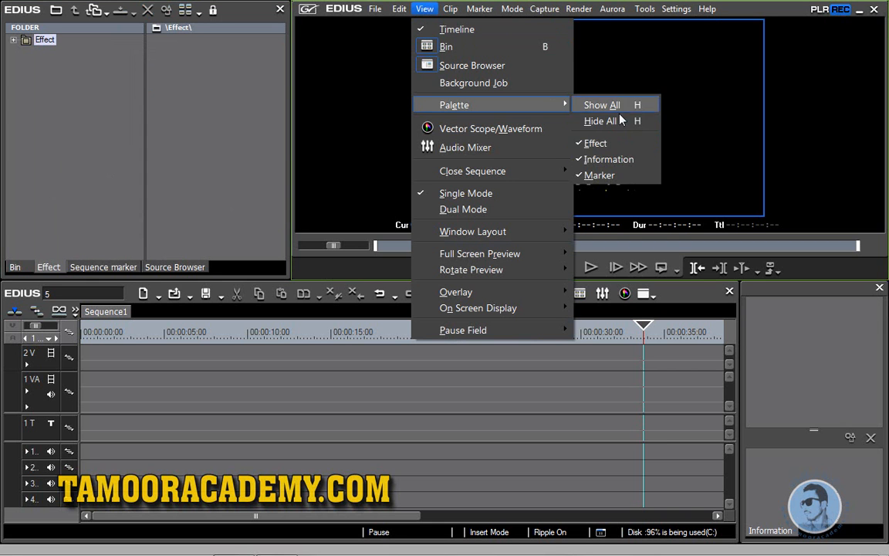
pyautogui.click(533, 129)
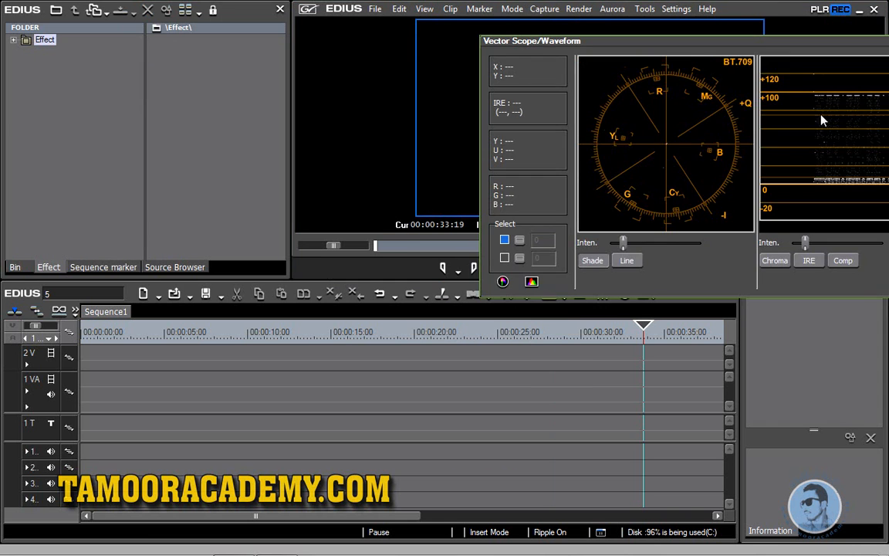
# Step: Move the Vector Scope/Waveform window fully into view and switch its first line selection on and off
pyautogui.moveTo(701, 45); pyautogui.dragTo(309, 177)
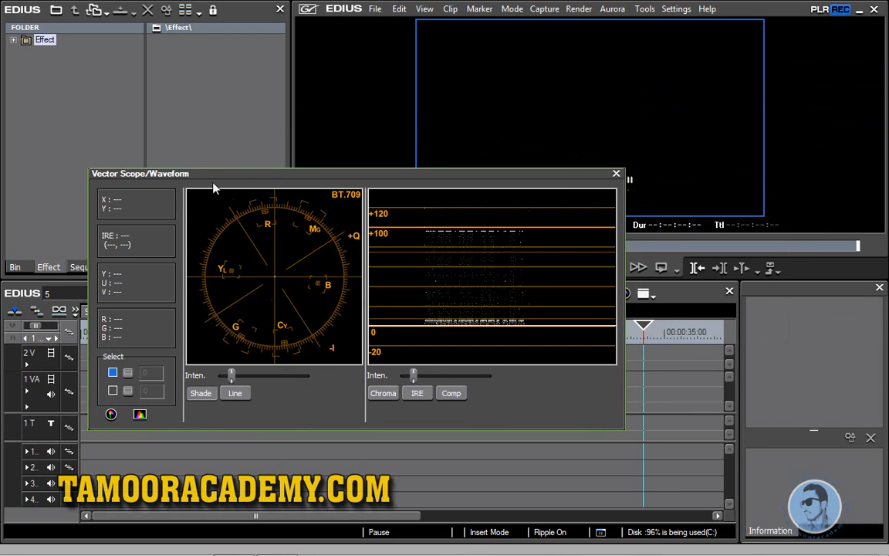
pyautogui.moveTo(145, 224); pyautogui.dragTo(180, 200)
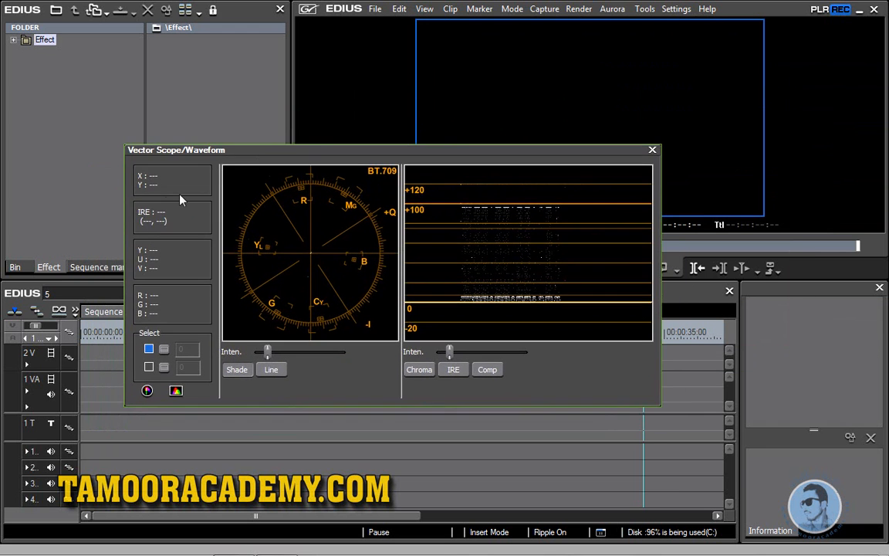
pyautogui.click(149, 348)
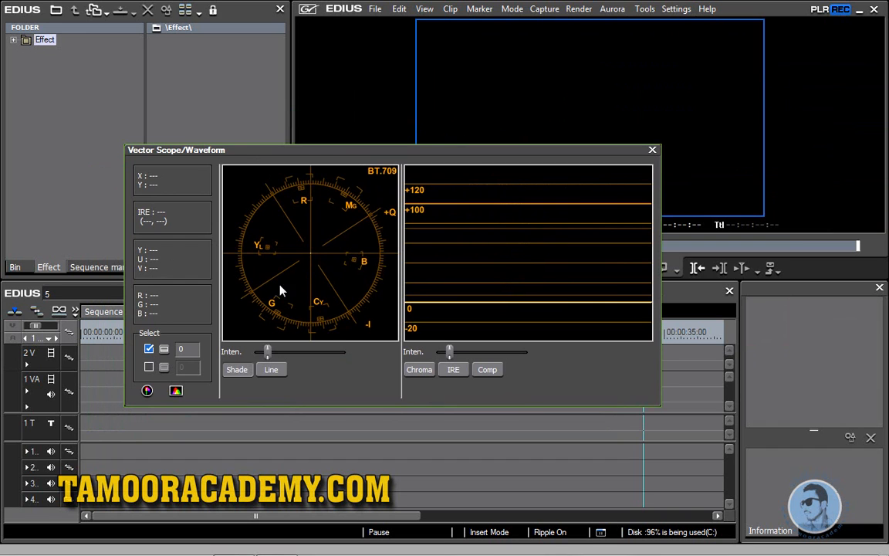
pyautogui.click(148, 348)
# Step: Raise the vectorscope's intensity to about the middle of its range and close the Vector Scope/Waveform window
pyautogui.moveTo(268, 351); pyautogui.dragTo(309, 351)
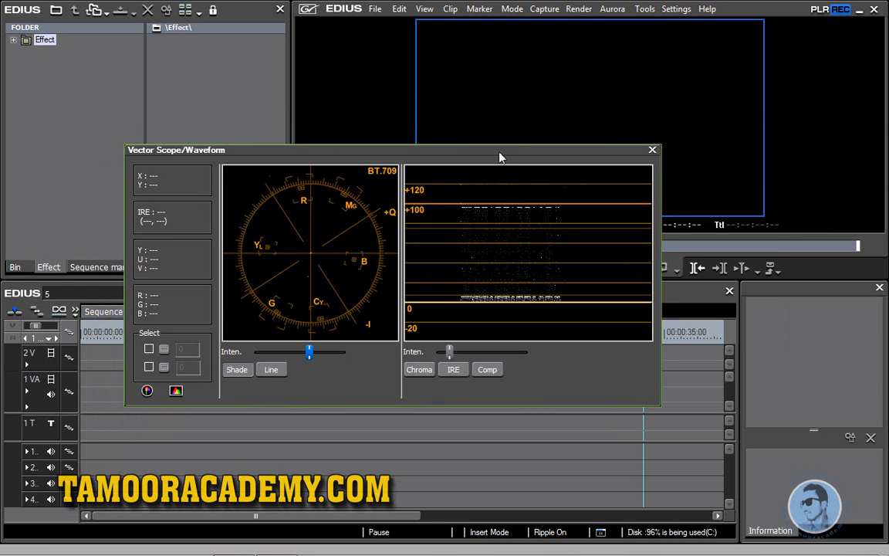
pyautogui.moveTo(499, 157); pyautogui.dragTo(524, 126)
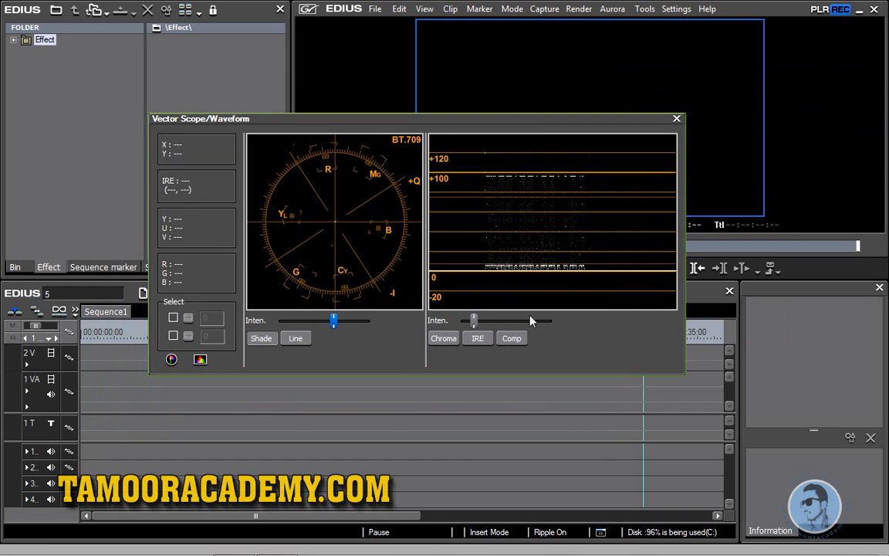
pyautogui.click(677, 119)
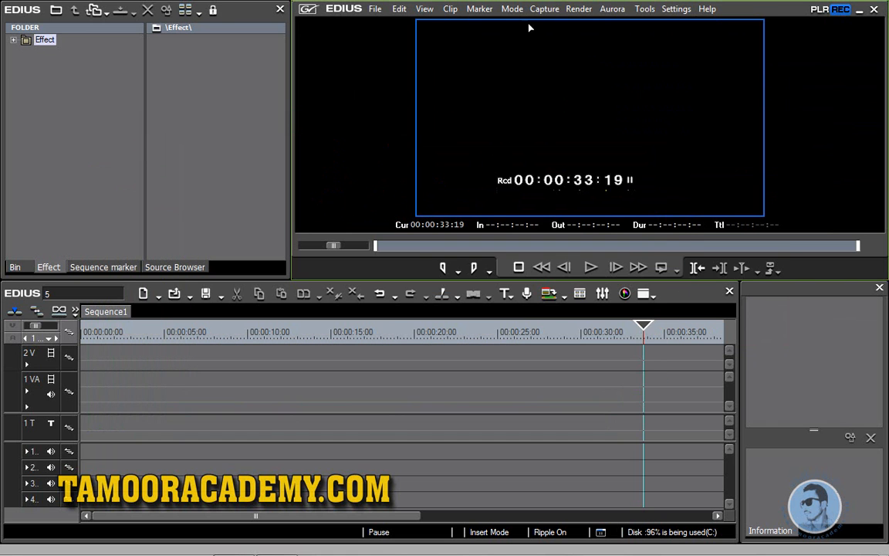
# Step: Open the Audio Mixer, place it clear of the preview to view its track and master meters, and close it
pyautogui.click(452, 9)
pyautogui.moveTo(424, 9)
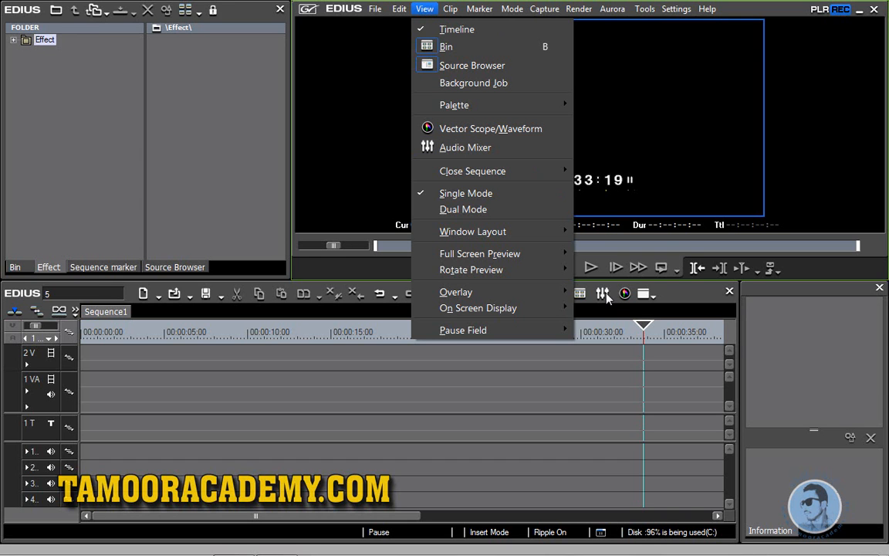
pyautogui.click(482, 150)
pyautogui.moveTo(637, 64); pyautogui.dragTo(377, 84)
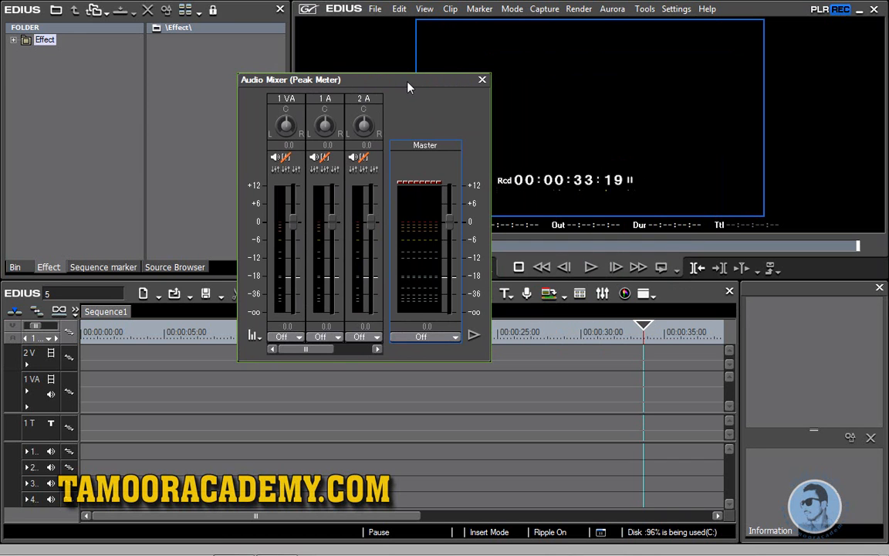
pyautogui.moveTo(409, 88); pyautogui.dragTo(403, 103)
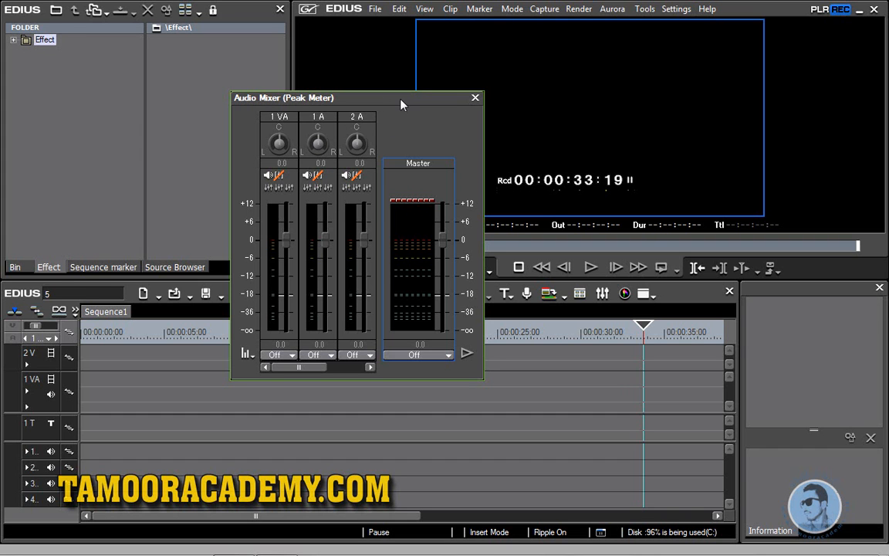
pyautogui.click(475, 98)
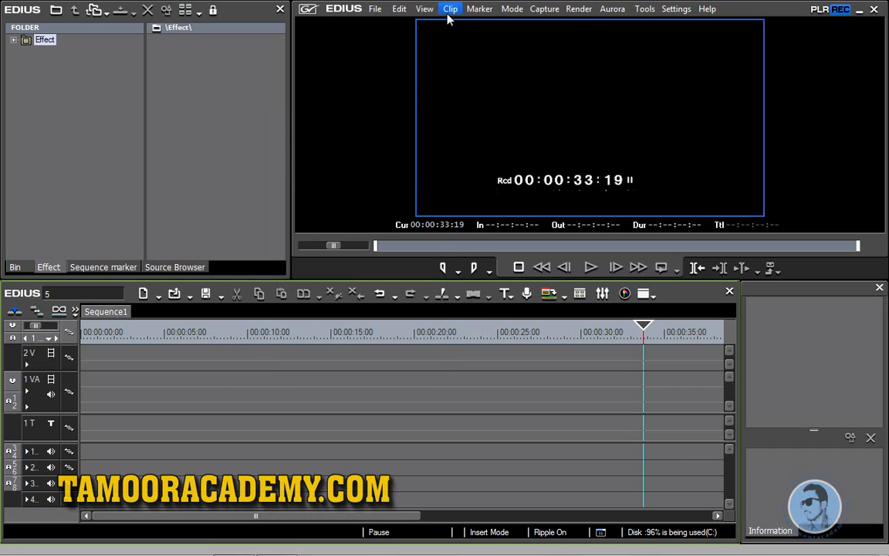
# Step: Check the Close Sequence options while only Sequence1 is open
pyautogui.click(426, 10)
pyautogui.moveTo(515, 174)
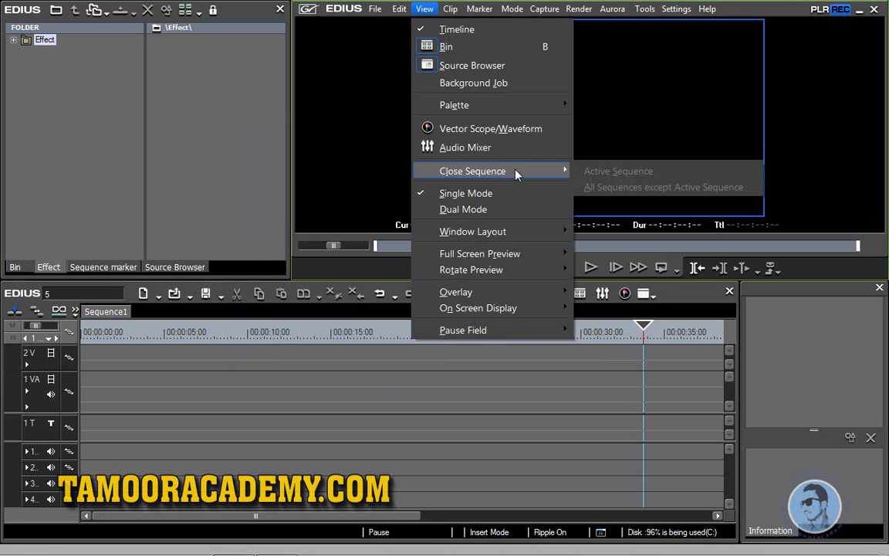
pyautogui.click(103, 316)
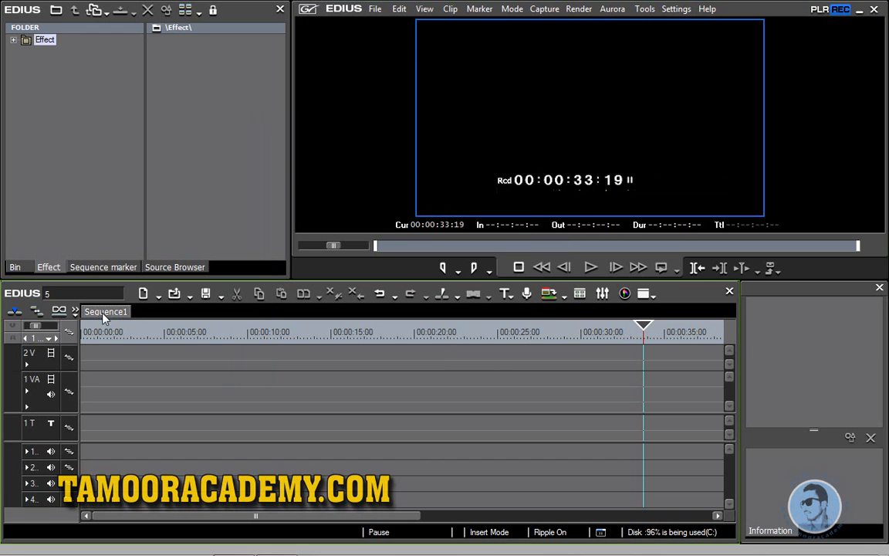
# Step: Create a second sequence and place it before Sequence1 in the timeline
pyautogui.click(139, 294)
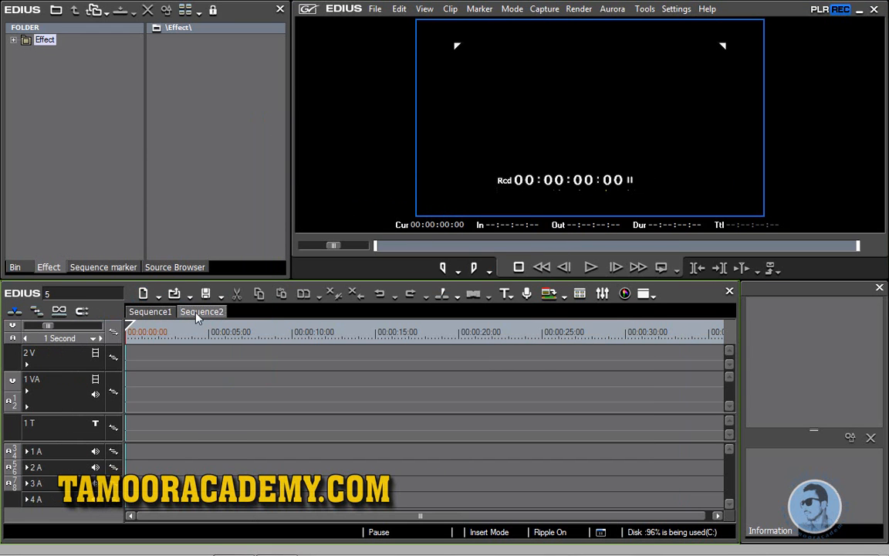
pyautogui.click(145, 312)
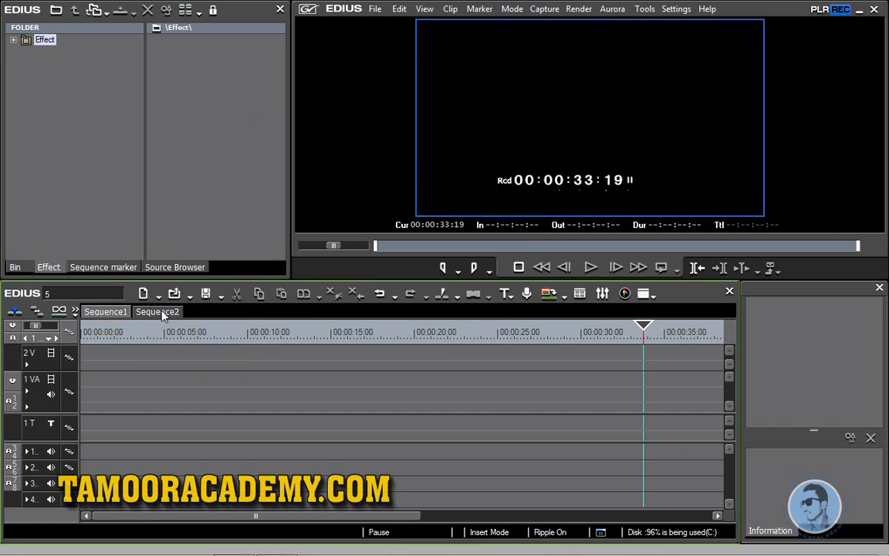
pyautogui.click(162, 313)
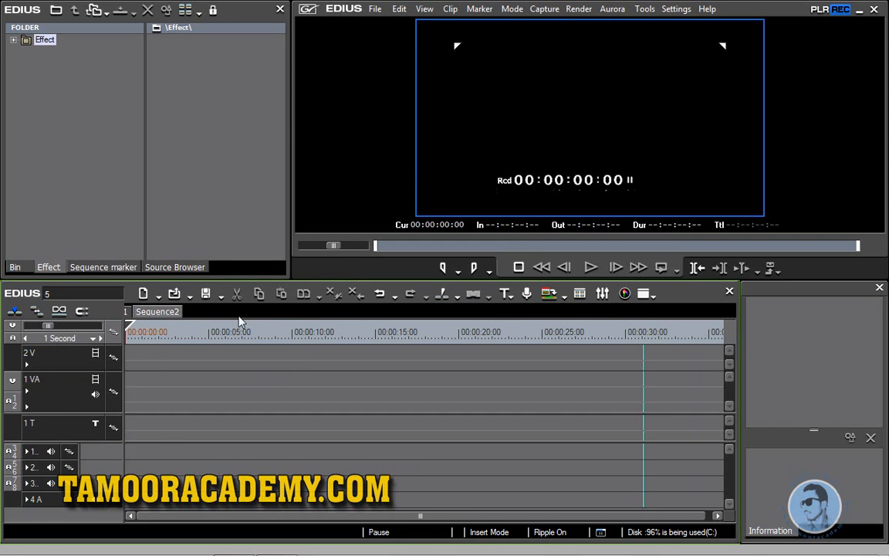
# Step: Close the active sequence, Sequence2, with the Close Sequence option
pyautogui.click(427, 11)
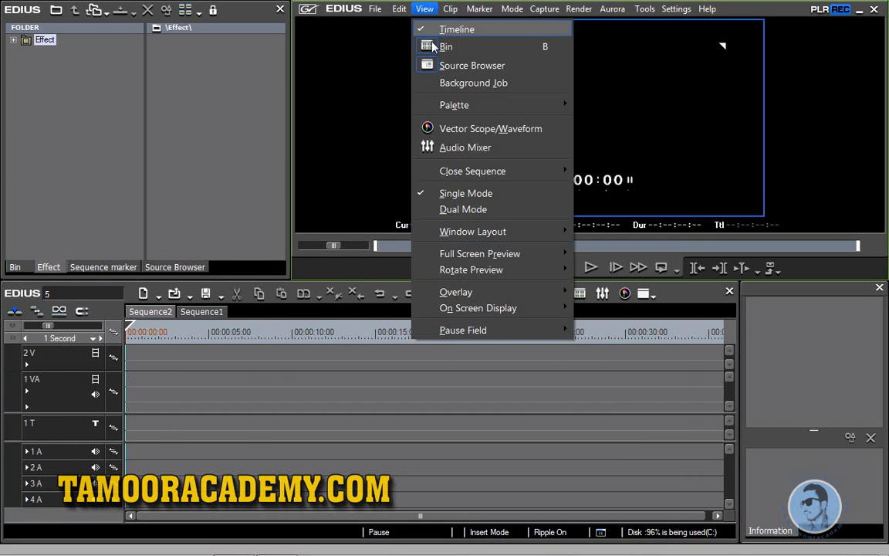
pyautogui.moveTo(509, 179)
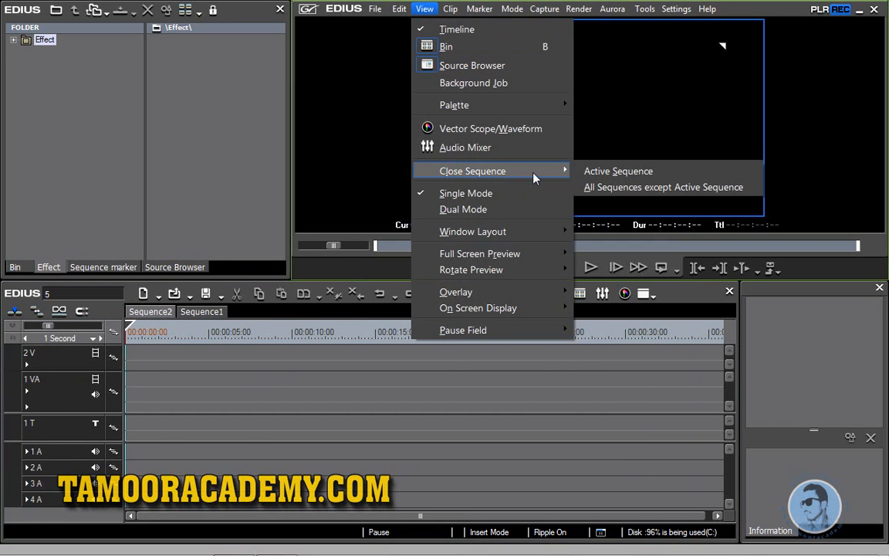
pyautogui.click(588, 172)
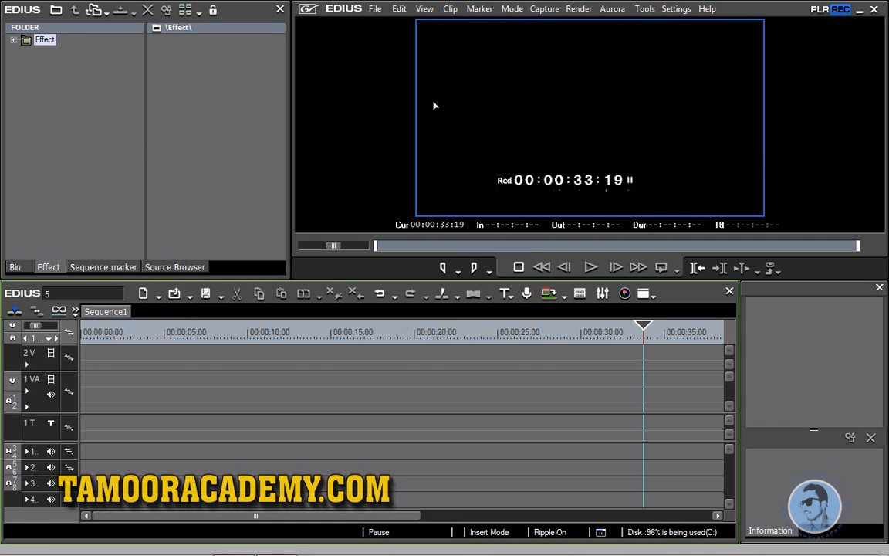
# Step: Switch the preview window to Dual Mode and return it to Single Mode with the player shown
pyautogui.click(424, 9)
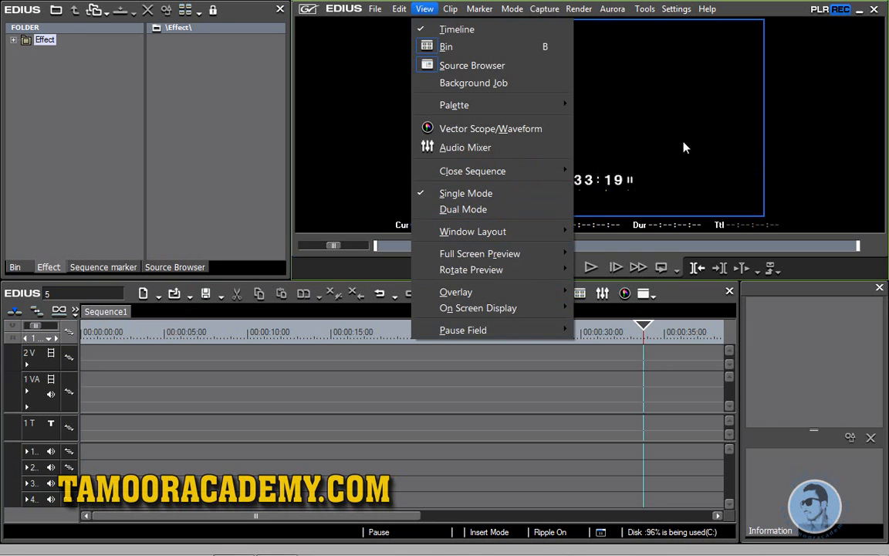
pyautogui.click(775, 79)
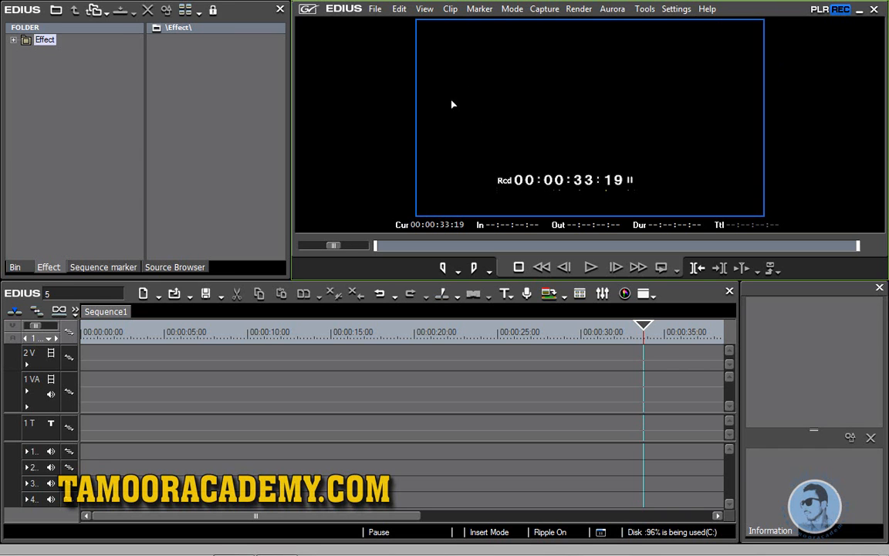
pyautogui.click(425, 10)
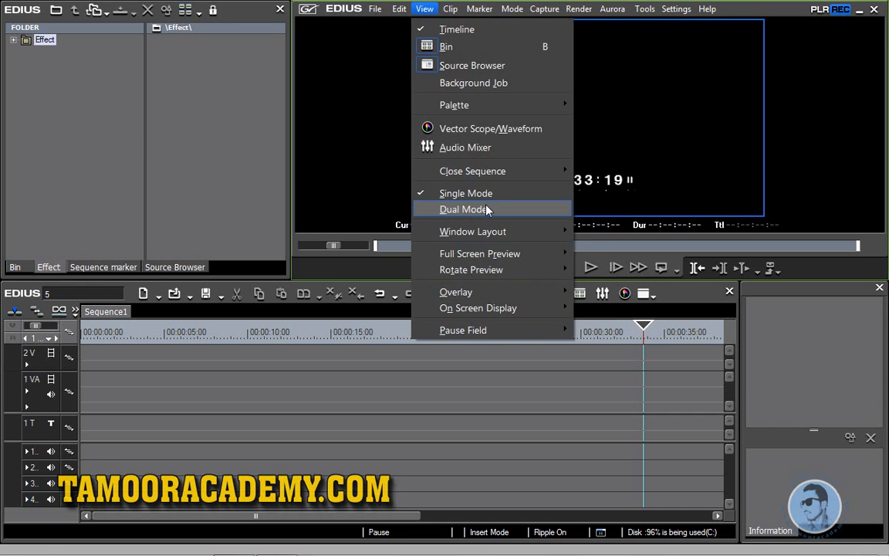
pyautogui.click(509, 208)
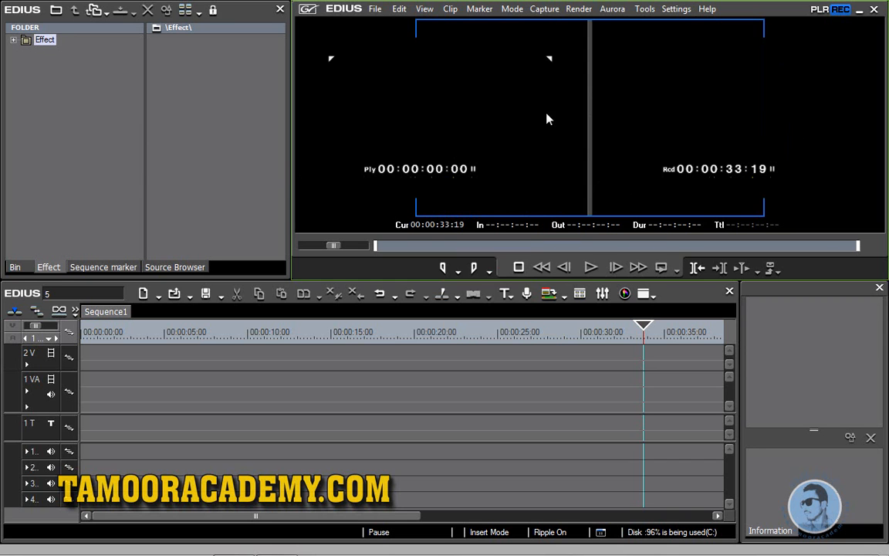
pyautogui.click(290, 160)
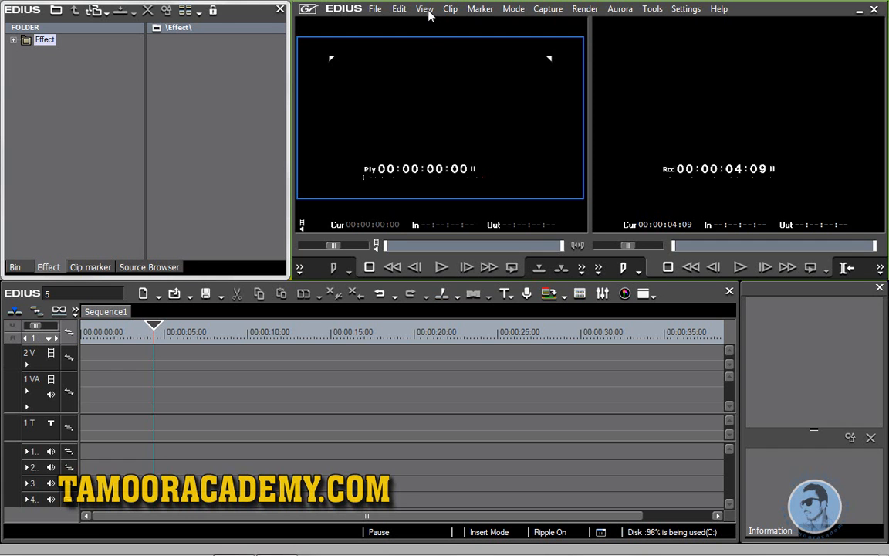
pyautogui.doubleClick(424, 75)
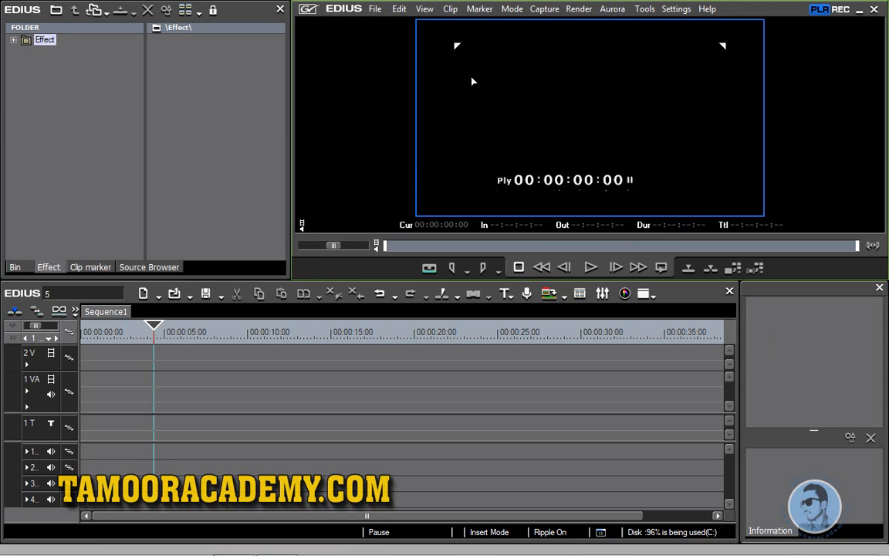
# Step: Review the Window Layout options and lower the boundary above the timeline slightly to change the window arrangement
pyautogui.click(425, 9)
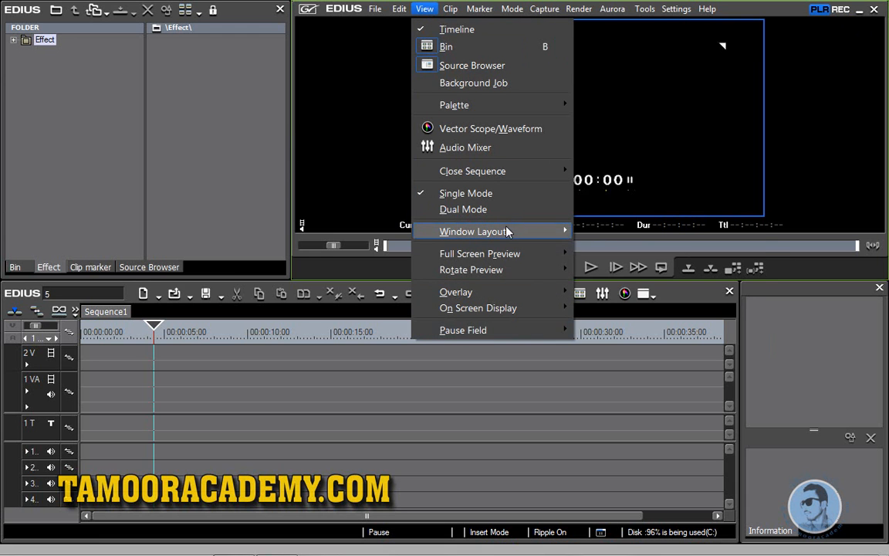
pyautogui.moveTo(498, 236)
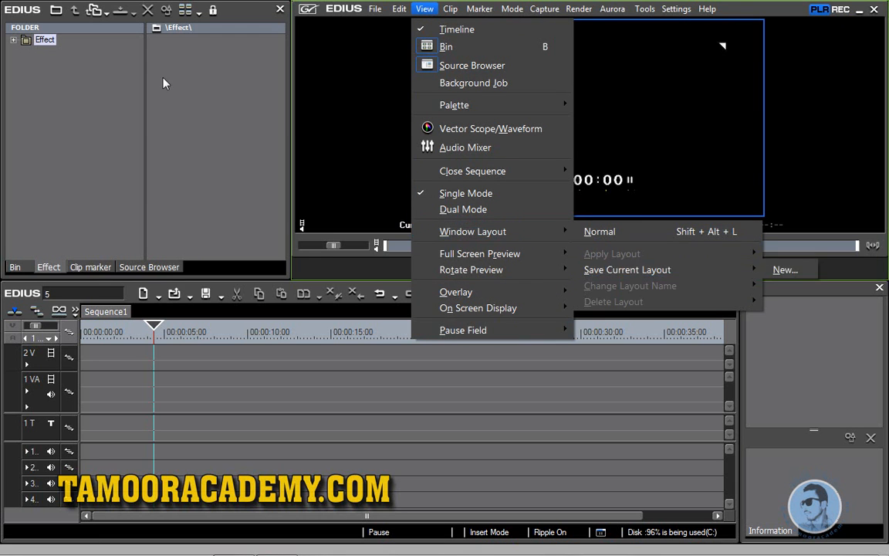
pyautogui.click(204, 128)
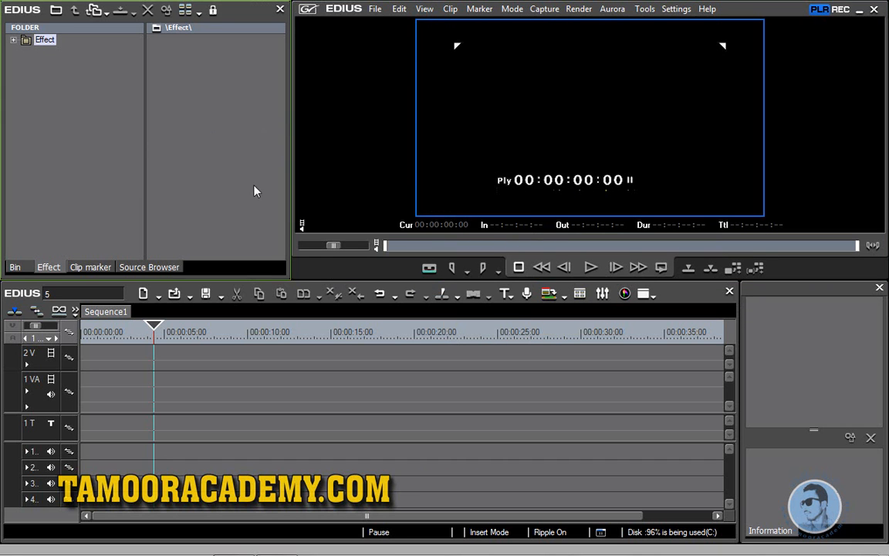
pyautogui.moveTo(247, 278); pyautogui.dragTo(230, 264)
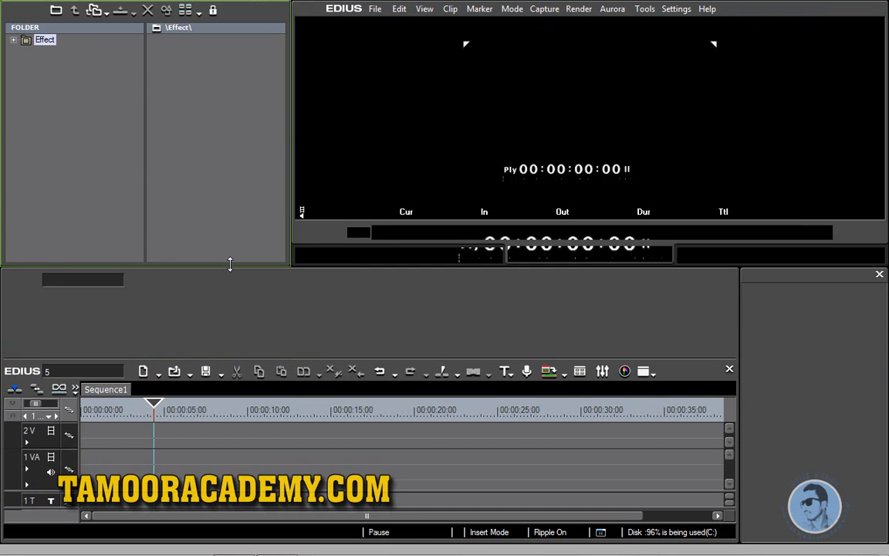
pyautogui.moveTo(296, 264); pyautogui.dragTo(298, 293)
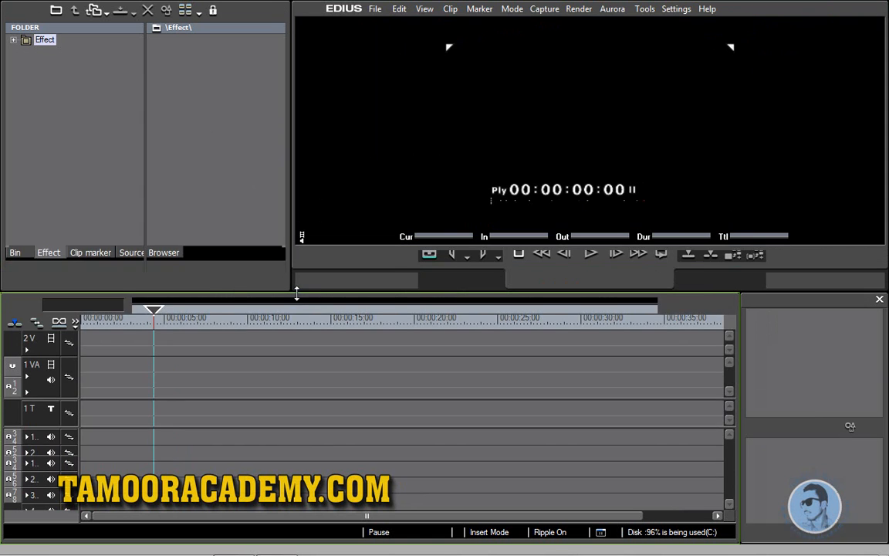
# Step: Save the current window layout as a new layout named with the presenter's first name
pyautogui.click(424, 9)
pyautogui.moveTo(524, 231)
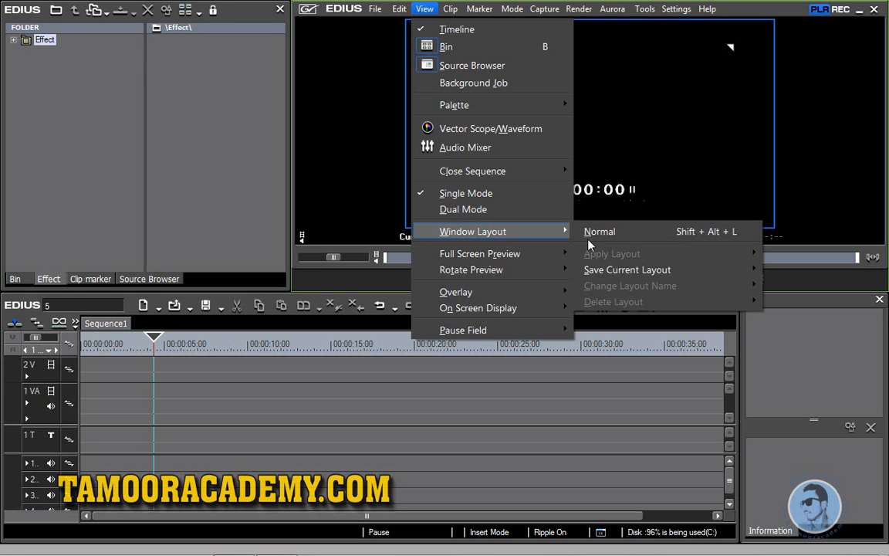
pyautogui.moveTo(611, 273)
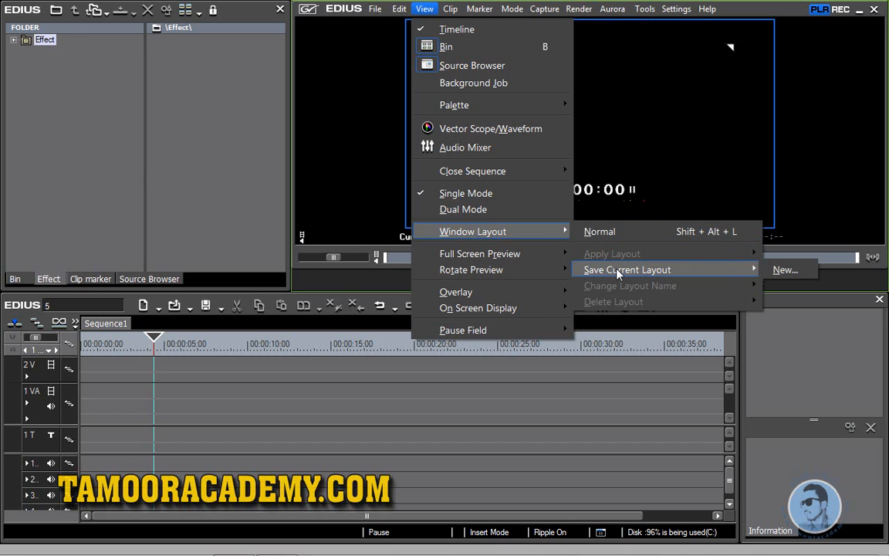
pyautogui.click(782, 270)
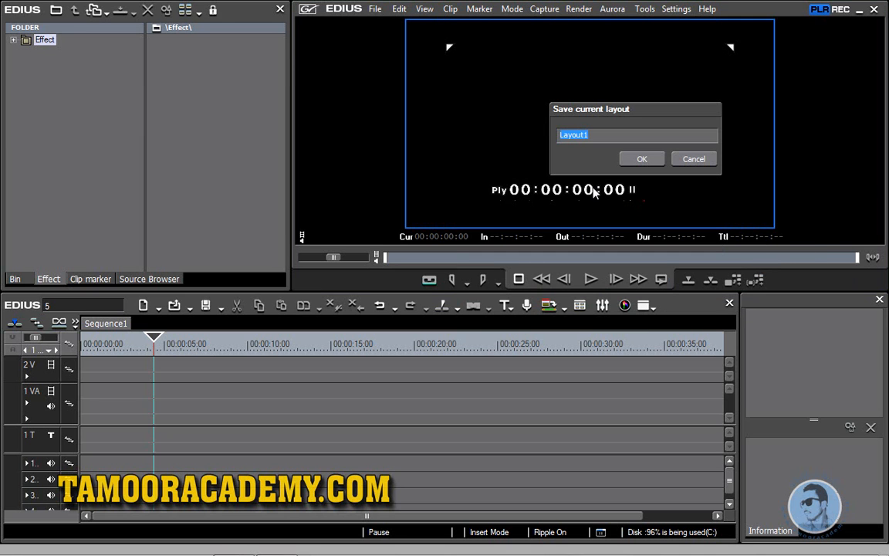
pyautogui.write('tamoor')
pyautogui.click(636, 159)
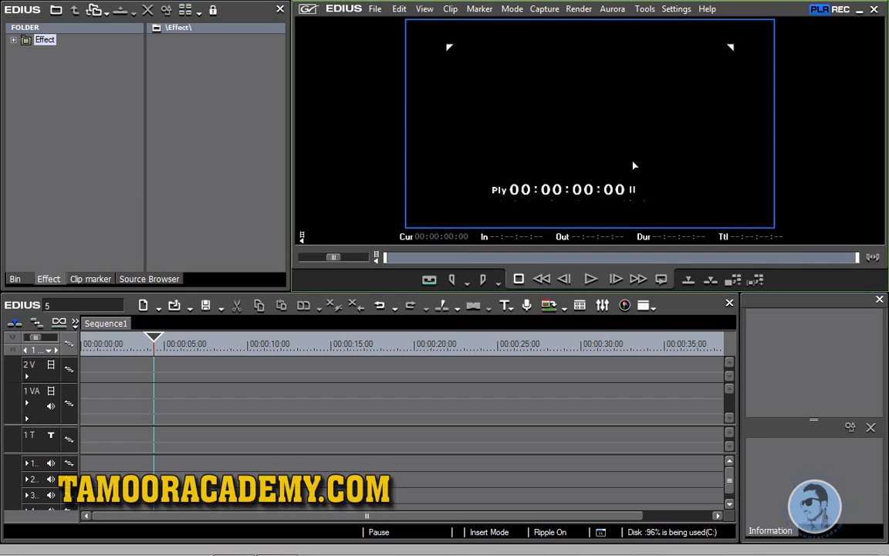
# Step: Review the Window Layout options, display the preview full screen on Monitor 1, and exit the full-screen view
pyautogui.click(424, 8)
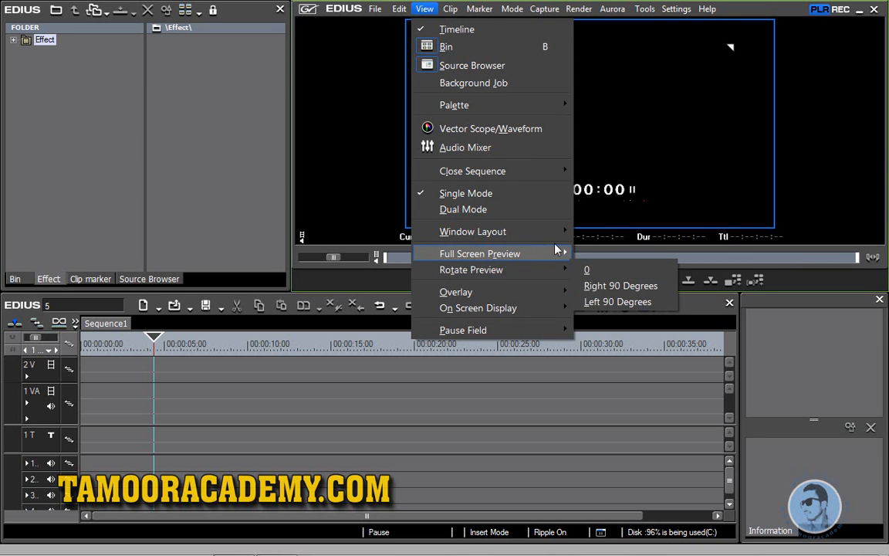
pyautogui.moveTo(552, 231)
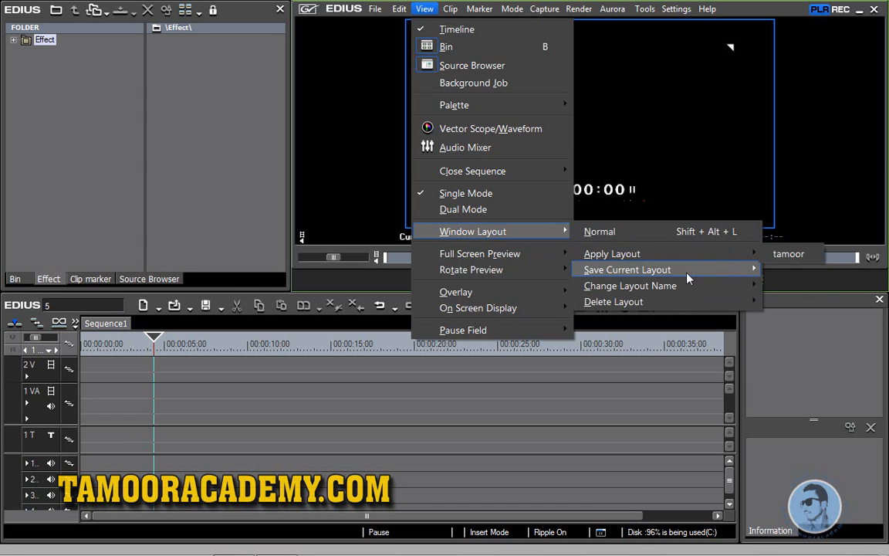
pyautogui.moveTo(689, 277)
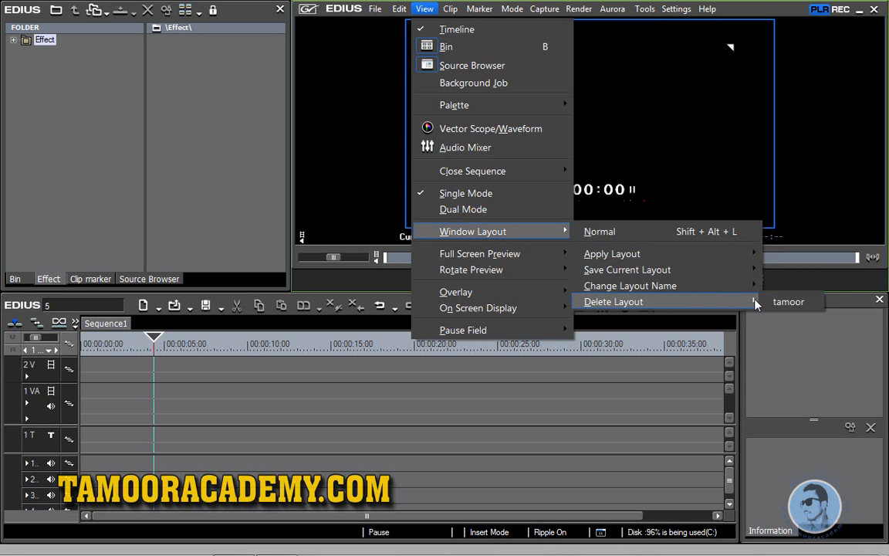
pyautogui.moveTo(510, 257)
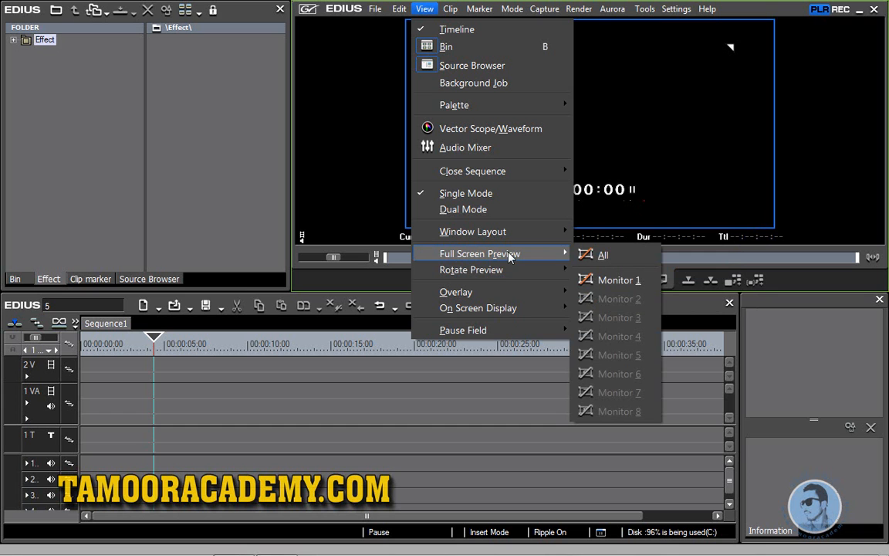
pyautogui.click(603, 281)
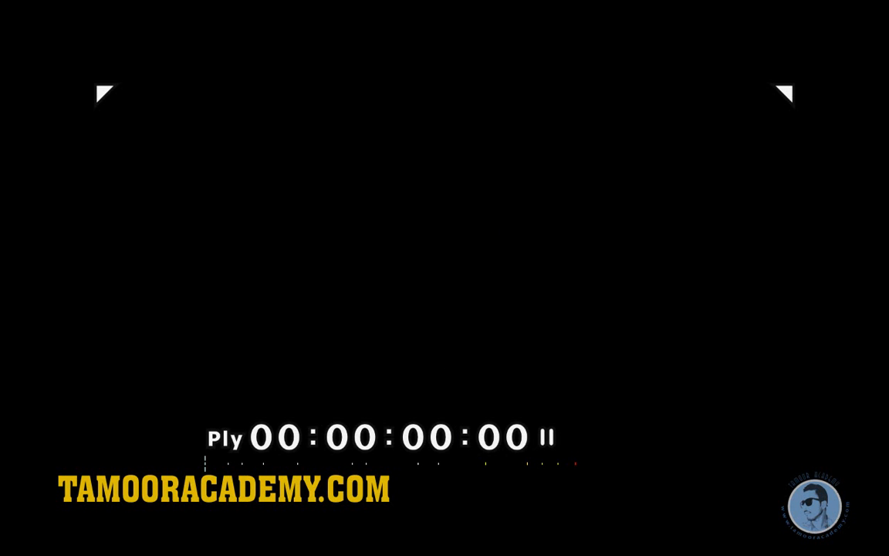
pyautogui.press('Escape')
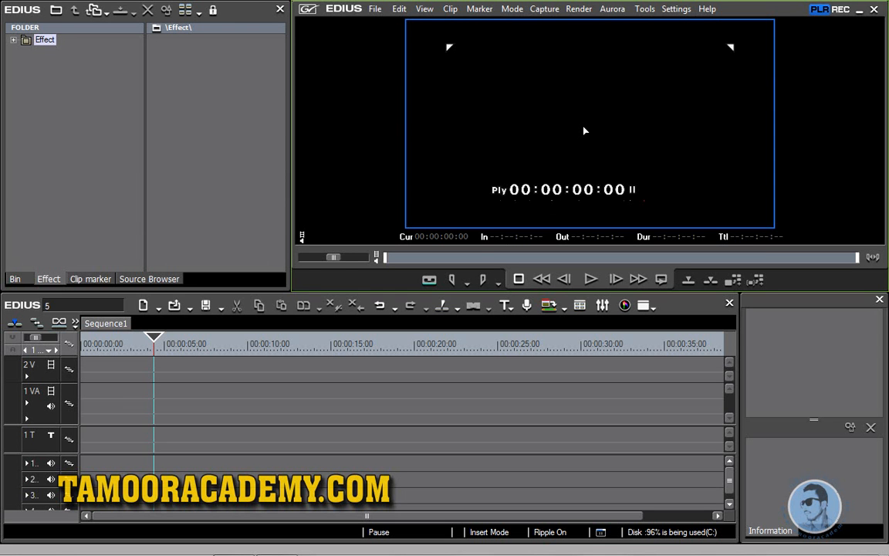
# Step: Review the Rotate Preview and Overlay options without changing any of them
pyautogui.click(424, 8)
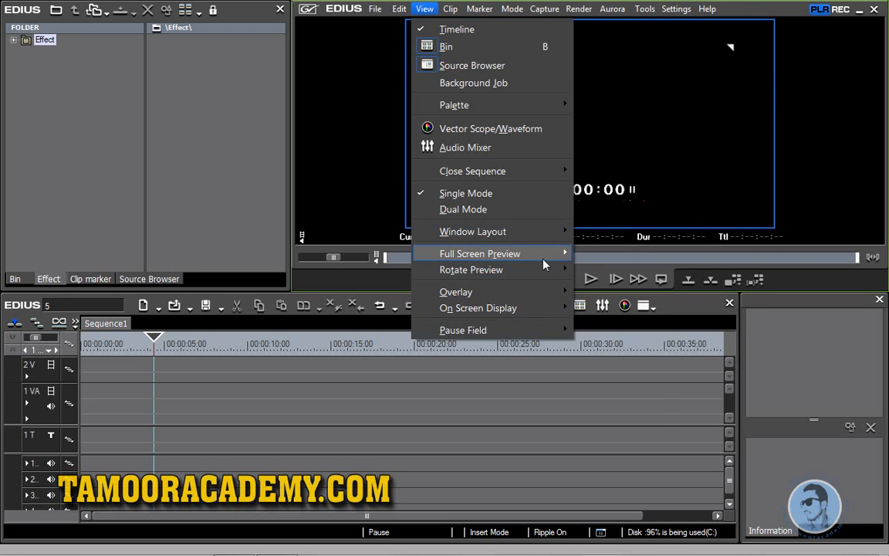
pyautogui.moveTo(544, 262)
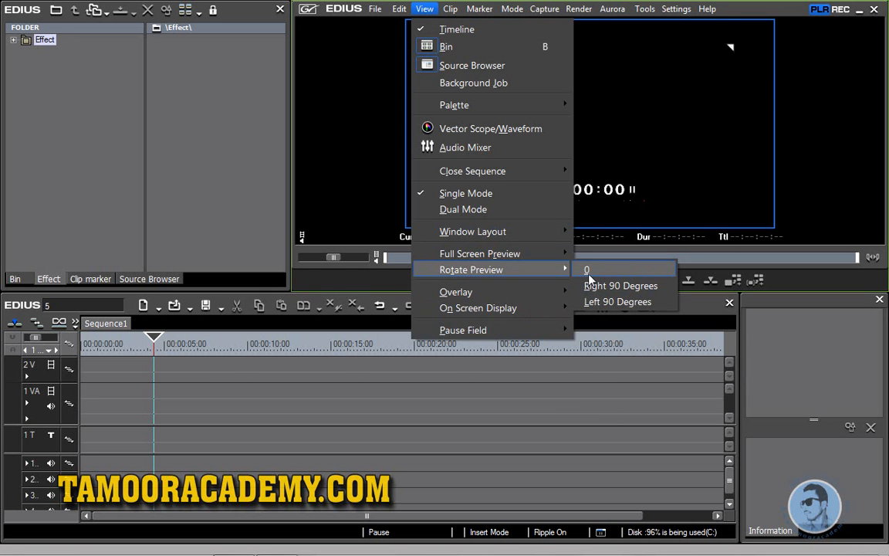
pyautogui.moveTo(542, 297)
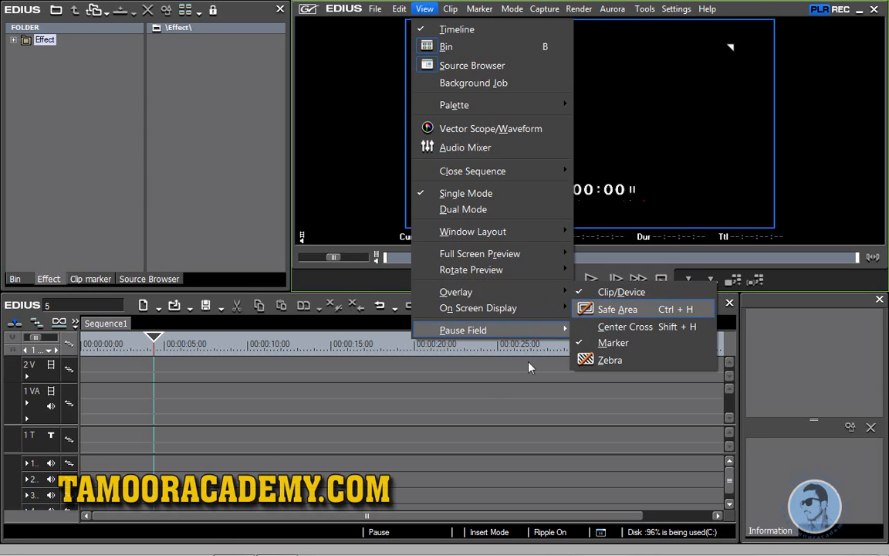
pyautogui.click(456, 402)
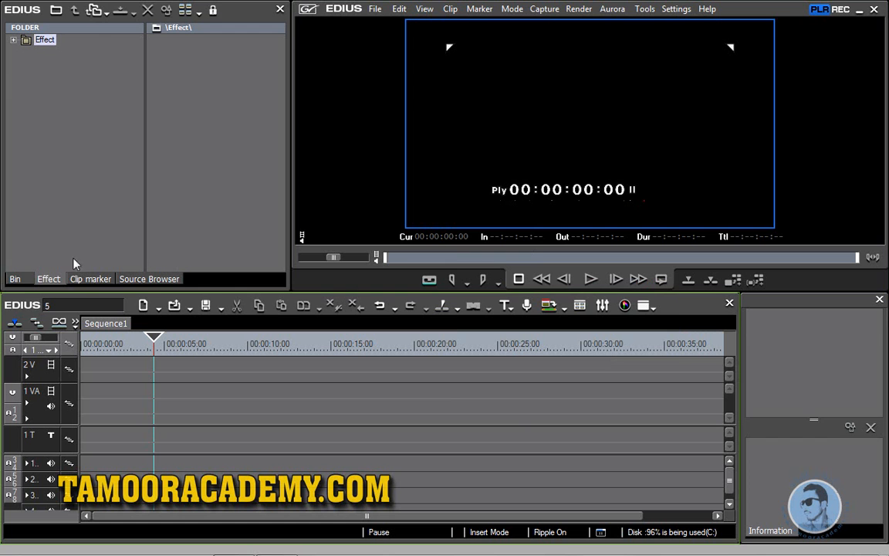
pyautogui.click(15, 279)
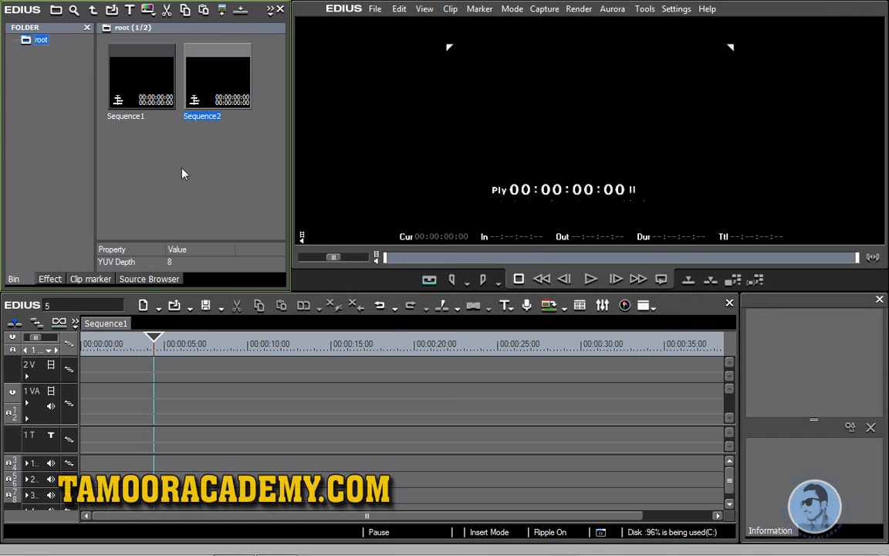
pyautogui.doubleClick(184, 172)
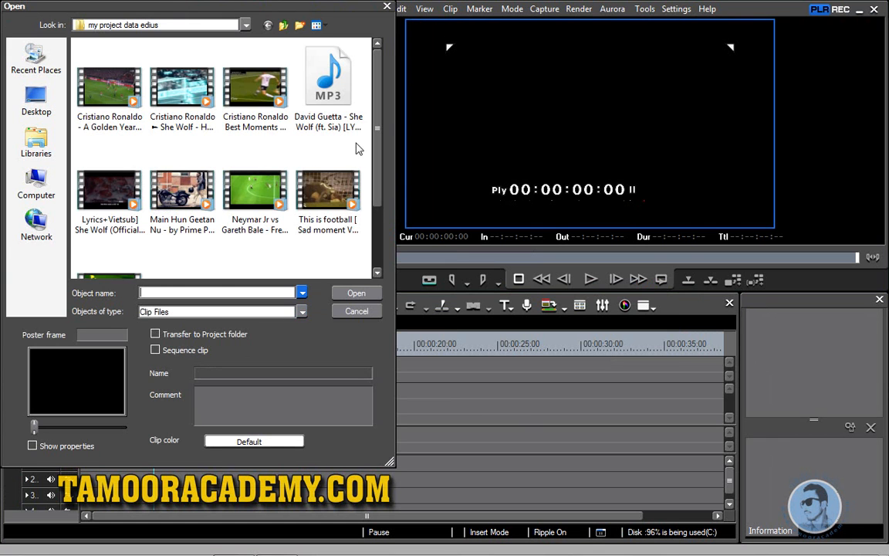
pyautogui.click(223, 100)
pyautogui.click(35, 186)
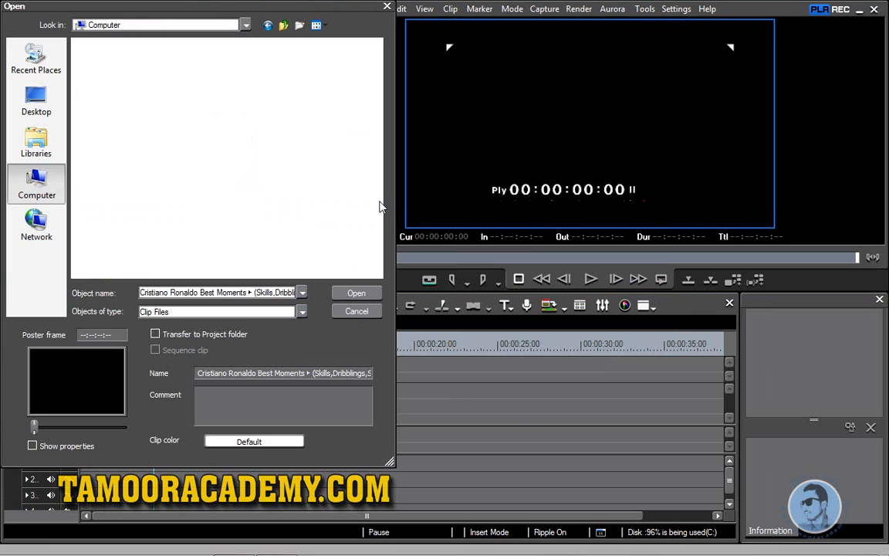
pyautogui.doubleClick(183, 151)
pyautogui.moveTo(378, 76); pyautogui.dragTo(376, 228)
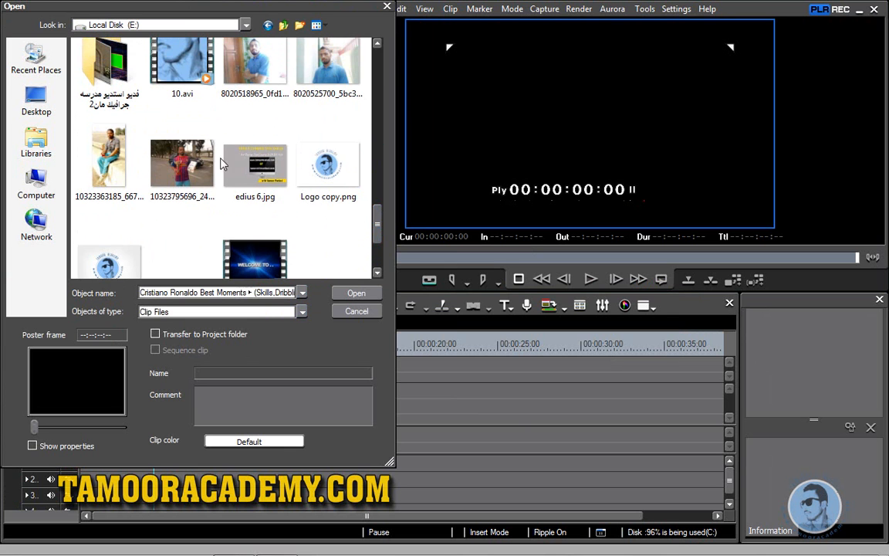
pyautogui.click(166, 158)
pyautogui.click(316, 87)
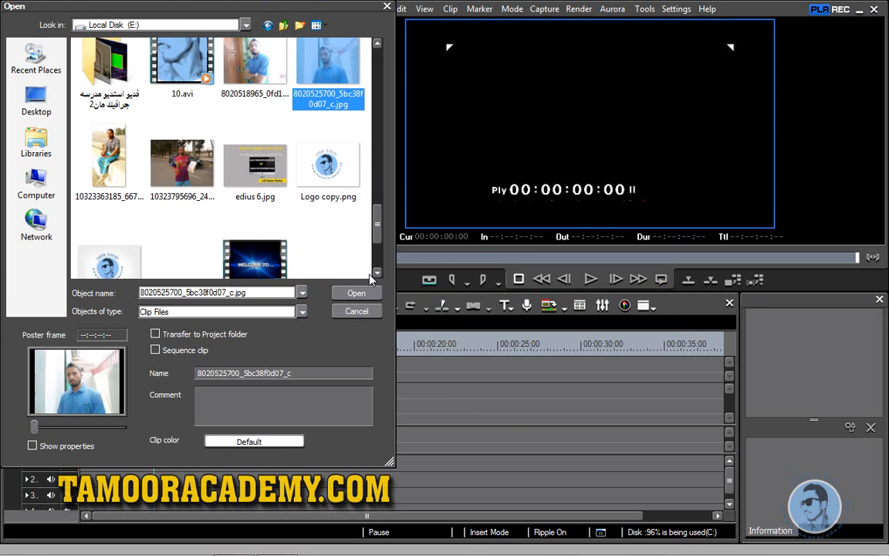
pyautogui.click(358, 136)
pyautogui.click(327, 122)
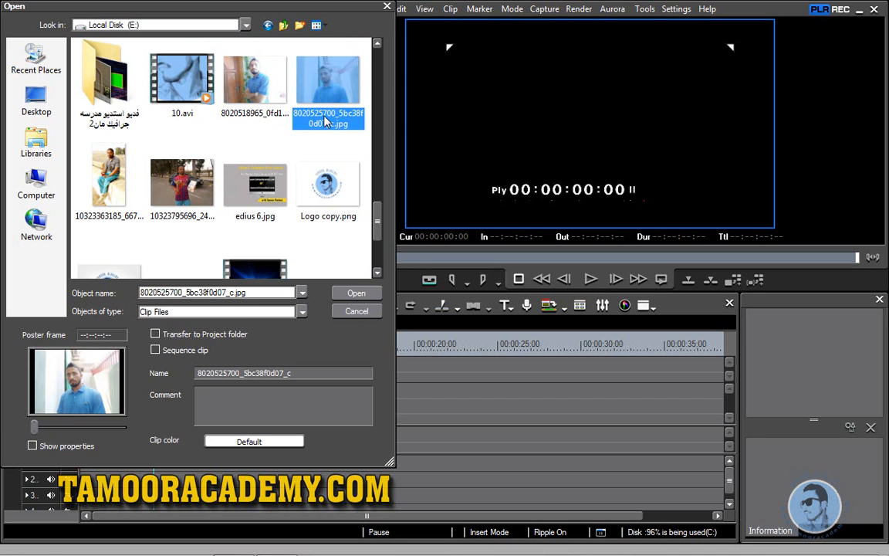
pyautogui.click(356, 294)
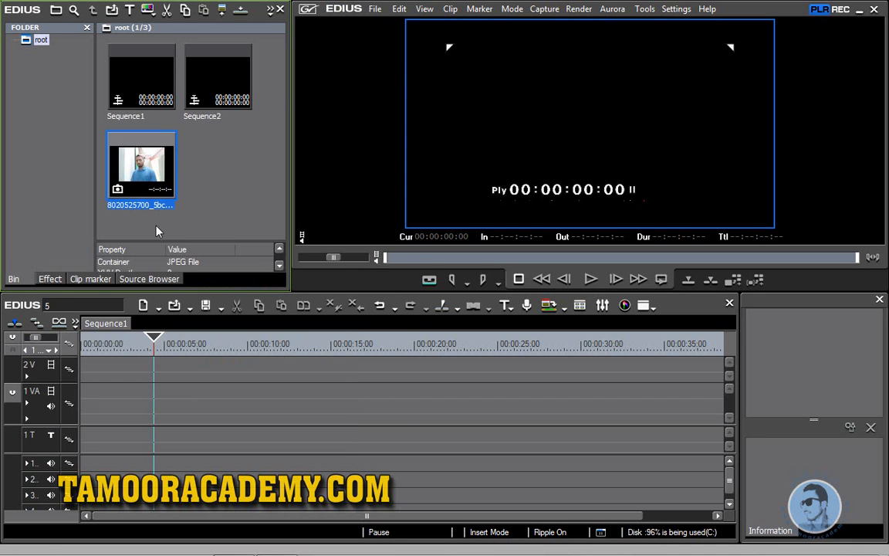
# Step: Place the imported photo twice on the 1 VA track, starting at 00:00:04:09 and 00:00:10:17 with a gap between the clips
pyautogui.moveTo(143, 158); pyautogui.dragTo(155, 390)
pyautogui.moveTo(280, 388); pyautogui.dragTo(223, 392)
pyautogui.moveTo(225, 392)
pyautogui.mouseDown()
pyautogui.moveTo(247, 393)
pyautogui.moveTo(239, 393)
pyautogui.mouseUp()
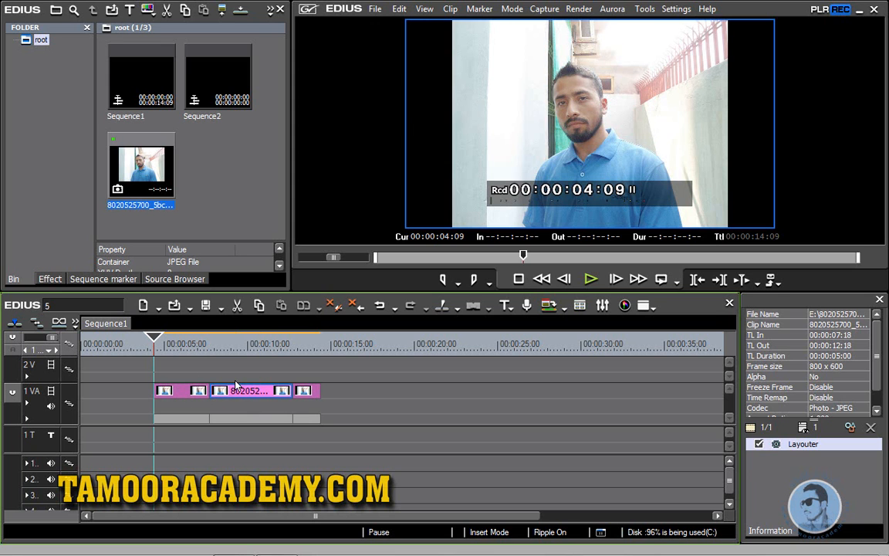
pyautogui.moveTo(236, 385); pyautogui.dragTo(284, 391)
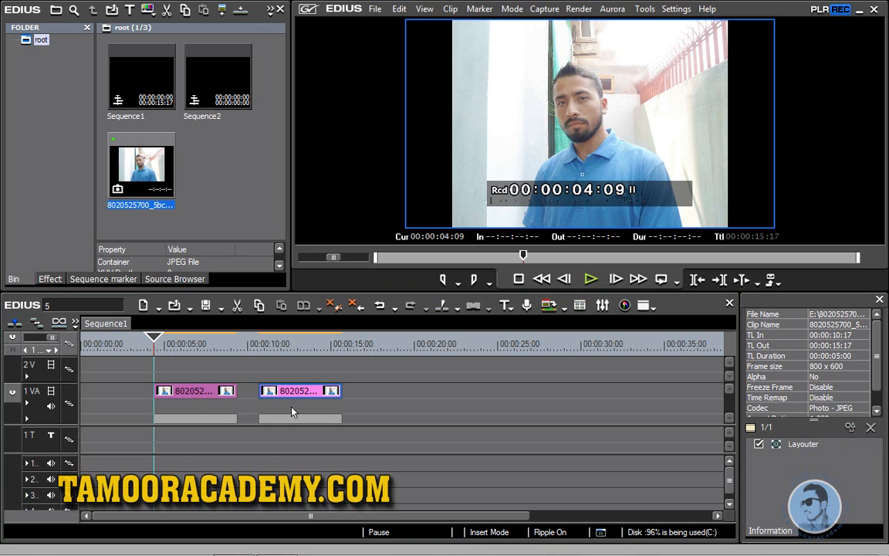
# Step: Switch the on-screen Status display off and back on, checking the preview at other points of the first photo clip
pyautogui.click(425, 9)
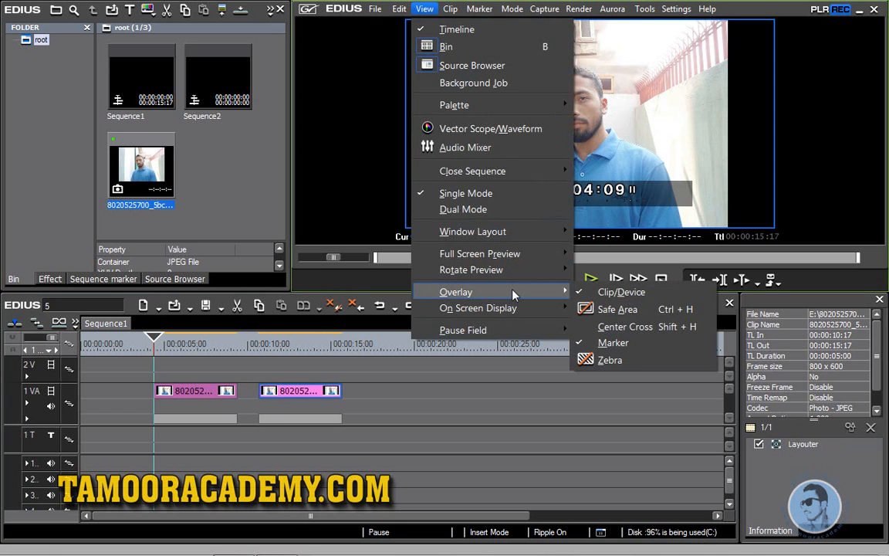
pyautogui.moveTo(516, 295)
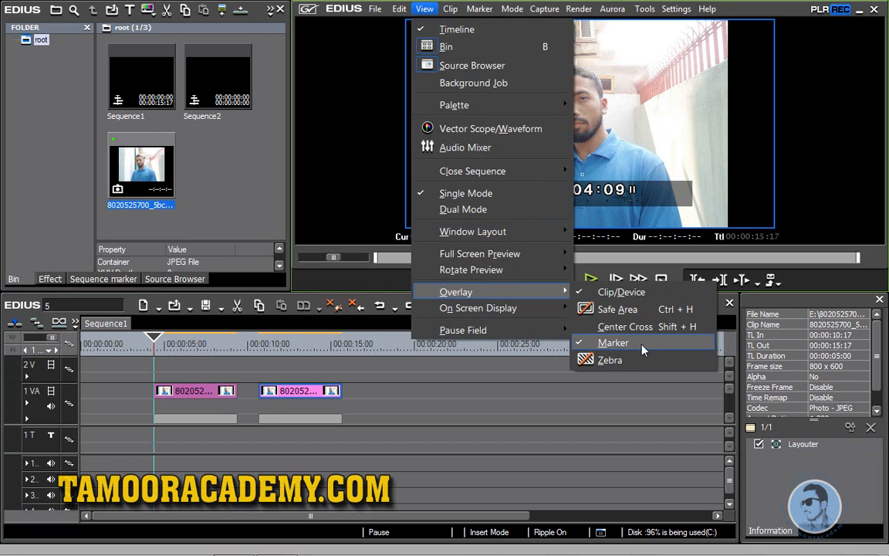
pyautogui.moveTo(540, 308)
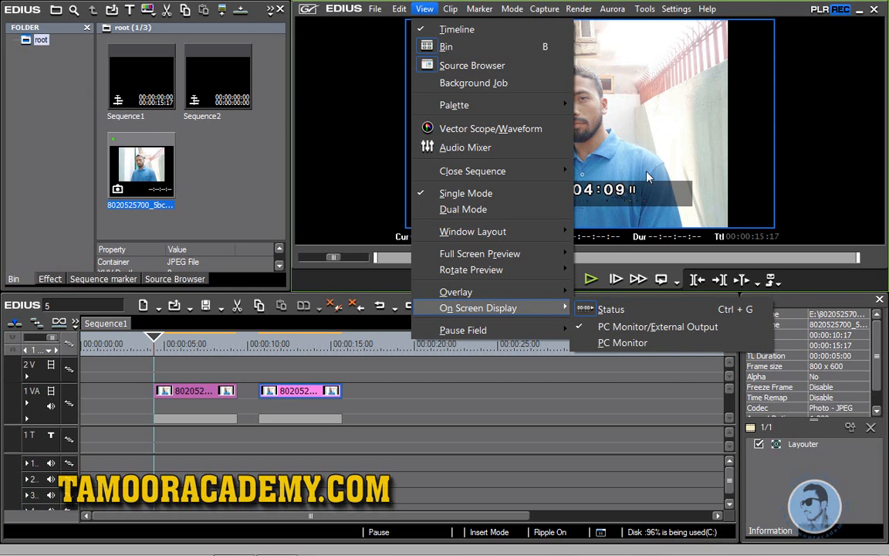
pyautogui.click(615, 310)
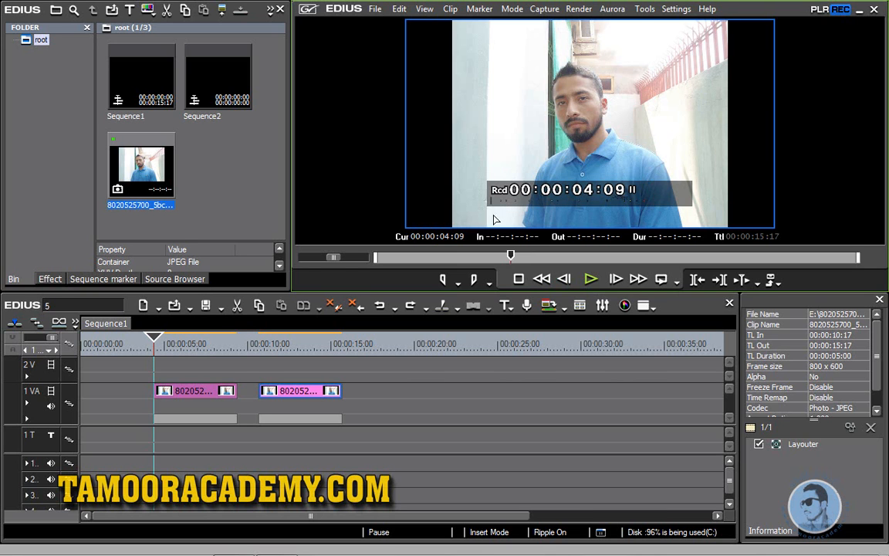
pyautogui.moveTo(176, 342); pyautogui.dragTo(177, 343)
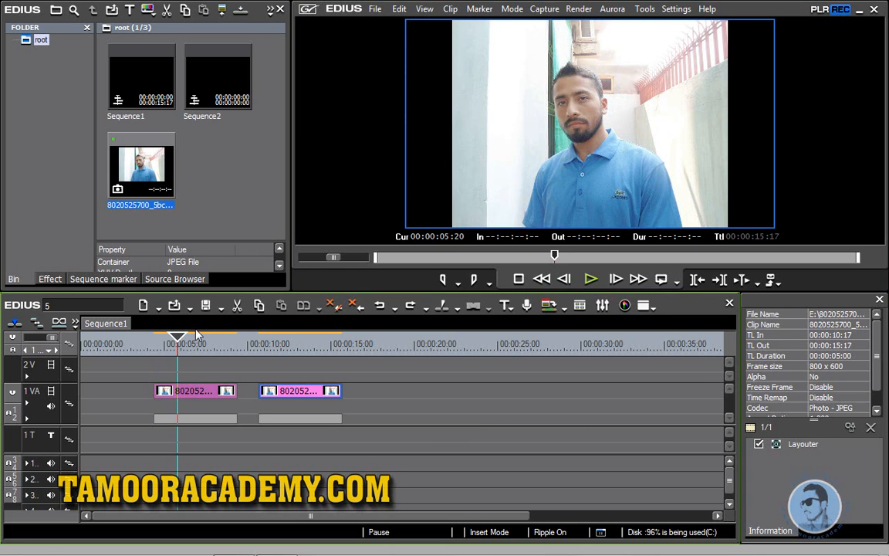
pyautogui.moveTo(178, 337)
pyautogui.mouseDown()
pyautogui.moveTo(283, 344)
pyautogui.moveTo(162, 339)
pyautogui.moveTo(170, 339)
pyautogui.mouseUp()
pyautogui.click(425, 10)
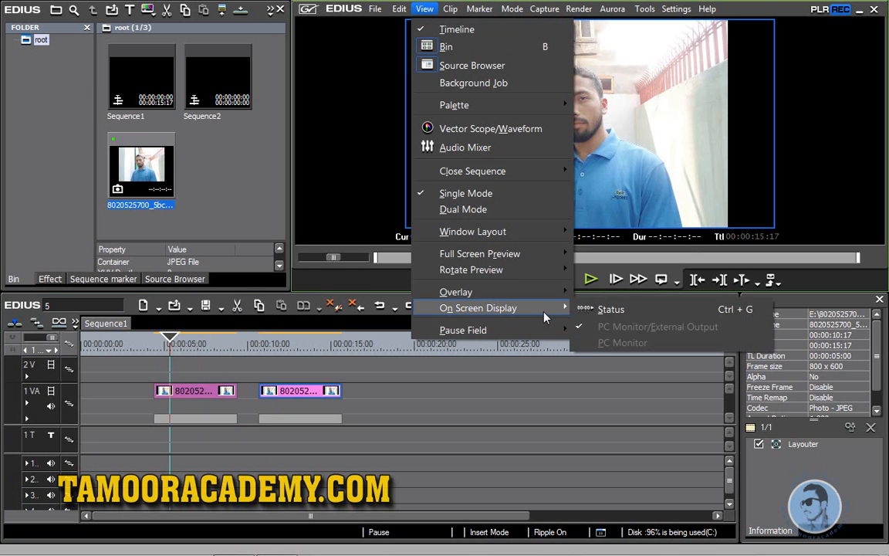
pyautogui.click(595, 309)
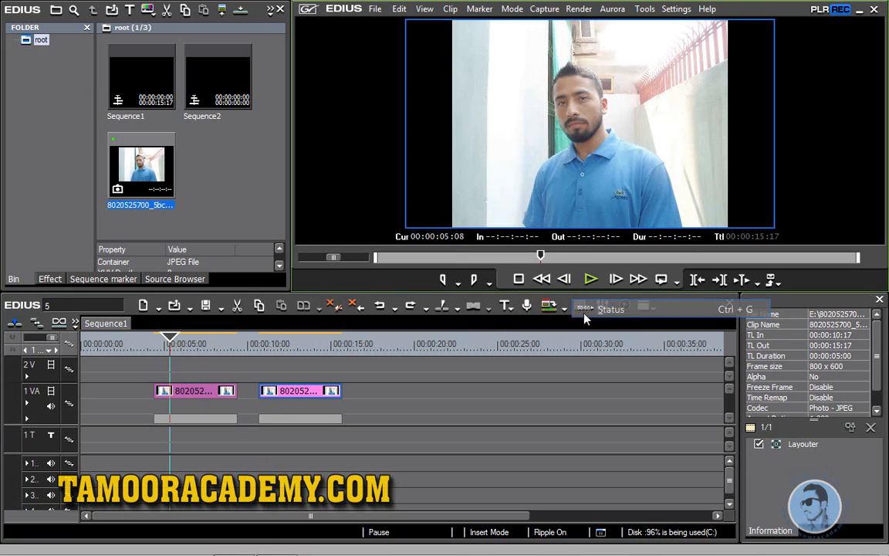
# Step: Review the Pause Field options: Frame, Upper Field and Lower Field
pyautogui.click(425, 8)
pyautogui.moveTo(523, 331)
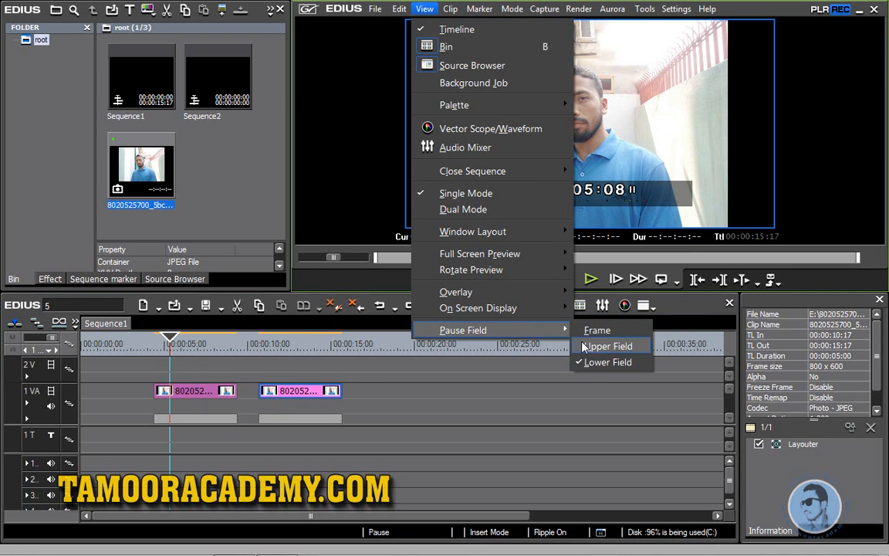
pyautogui.click(345, 309)
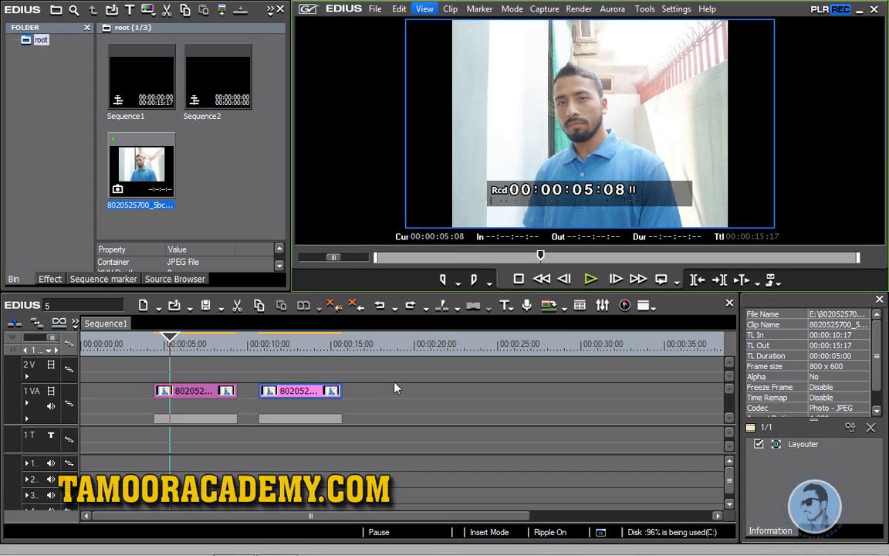
# Step: Create a color bars clip of type SMPTE Color Bar with a -20.0 dB tone
pyautogui.click(450, 10)
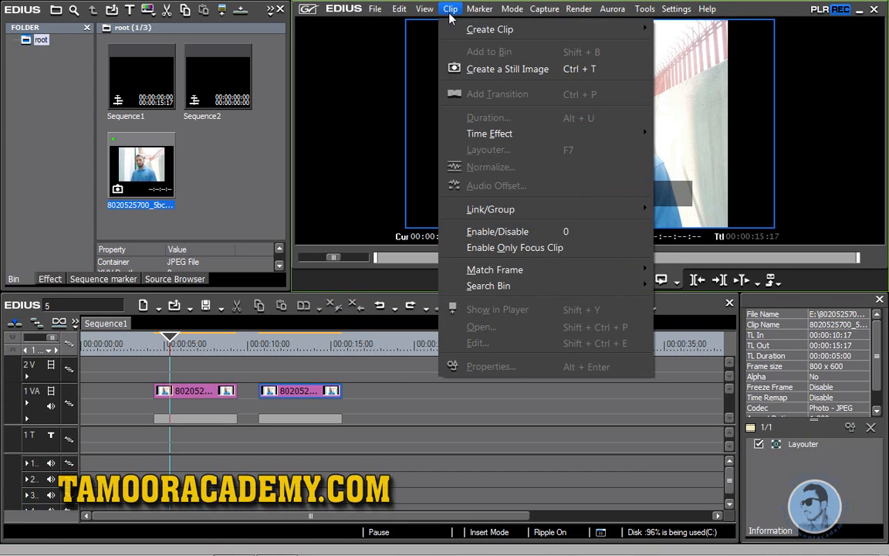
pyautogui.moveTo(463, 30)
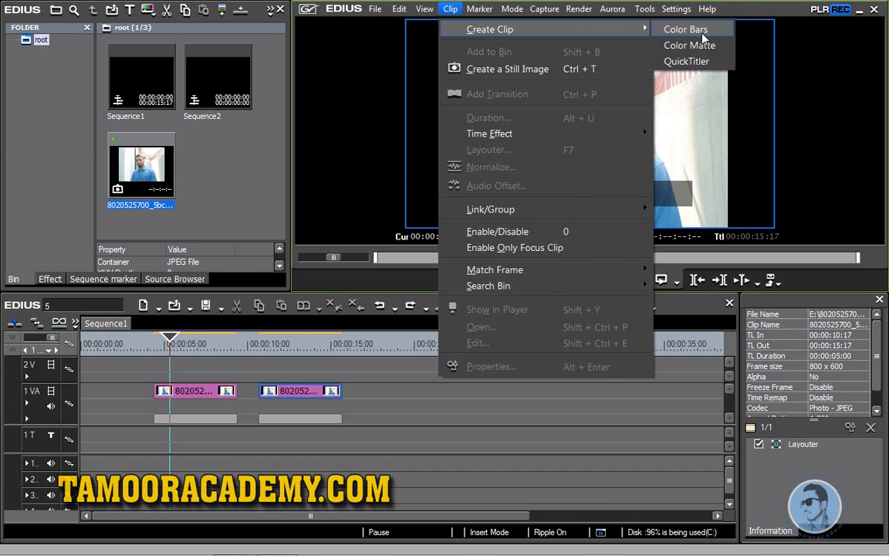
pyautogui.click(704, 36)
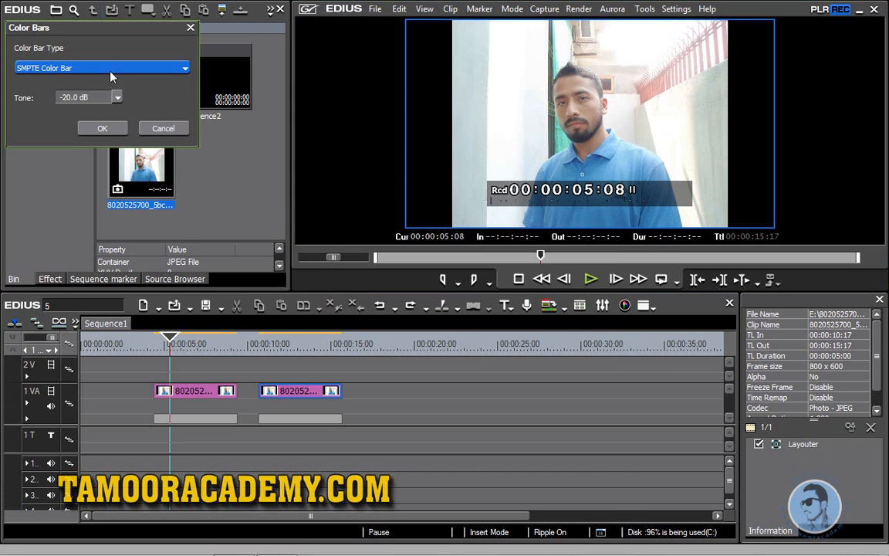
pyautogui.moveTo(113, 31); pyautogui.dragTo(217, 92)
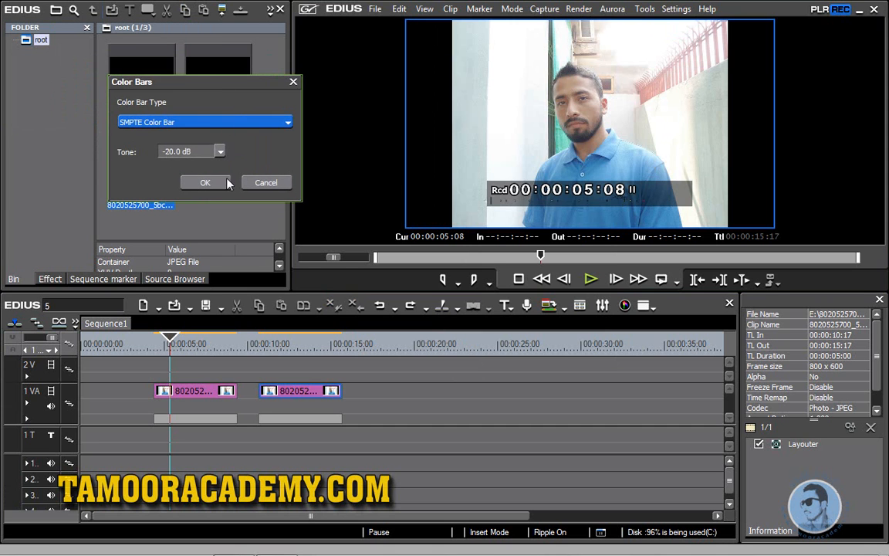
pyautogui.click(204, 182)
# Step: Place the Color Bar clip on the 1 VA track at 00:00:16:24 and scrub the playhead over it, stopping at 00:00:16:07
pyautogui.moveTo(231, 193); pyautogui.dragTo(366, 402)
pyautogui.click(386, 346)
pyautogui.moveTo(386, 356); pyautogui.dragTo(447, 344)
pyautogui.click(362, 342)
pyautogui.moveTo(363, 343)
pyautogui.mouseDown()
pyautogui.moveTo(334, 343)
pyautogui.moveTo(373, 349)
pyautogui.moveTo(358, 349)
pyautogui.mouseUp()
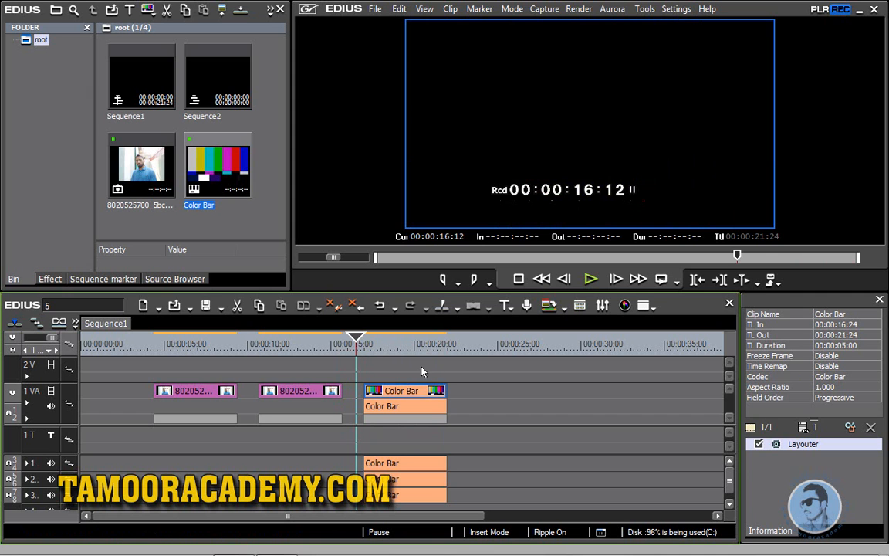
pyautogui.moveTo(356, 343)
pyautogui.mouseDown()
pyautogui.moveTo(386, 345)
pyautogui.moveTo(354, 349)
pyautogui.mouseUp()
# Step: Review the Color Matte clip settings for colors and direction, leaving without creating a clip
pyautogui.click(445, 10)
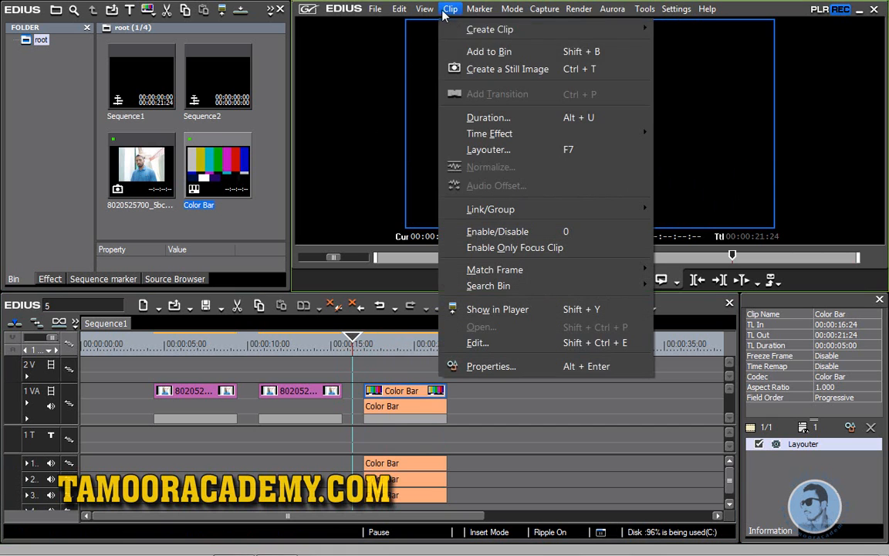
pyautogui.moveTo(472, 30)
pyautogui.click(714, 46)
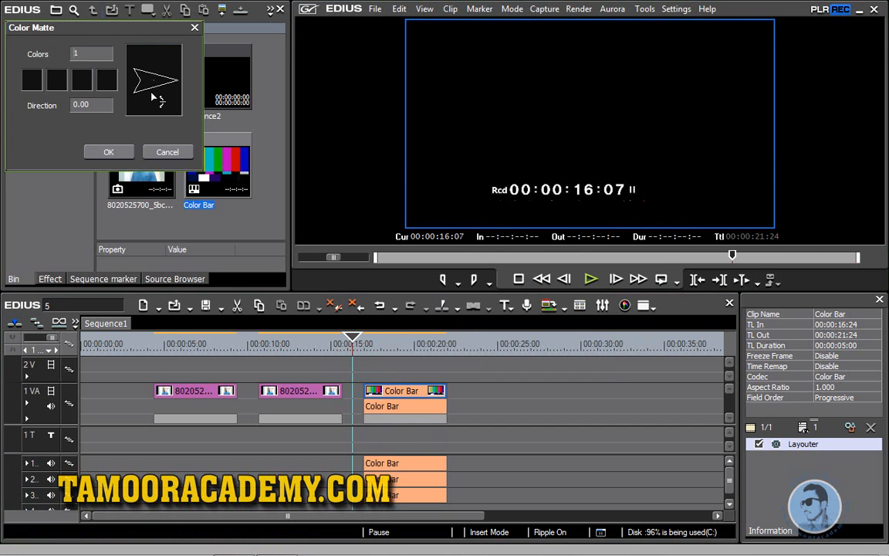
pyautogui.click(167, 153)
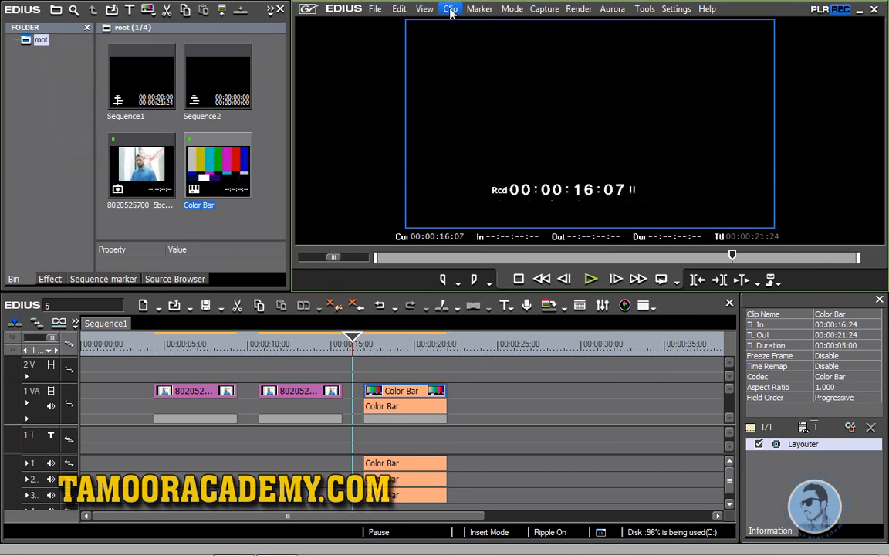
# Step: Add the timeline's selected Color Bar clip to the bin and look over the bin's contents
pyautogui.click(452, 10)
pyautogui.moveTo(571, 31)
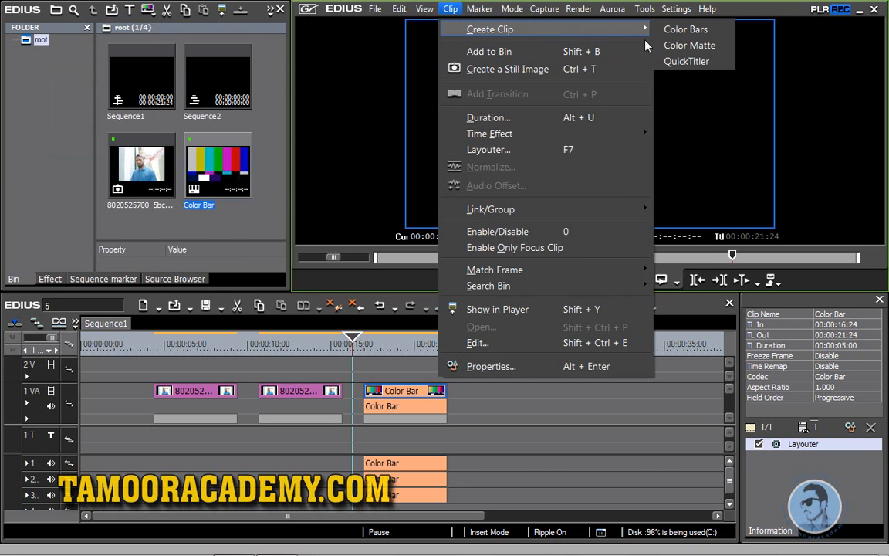
pyautogui.click(575, 52)
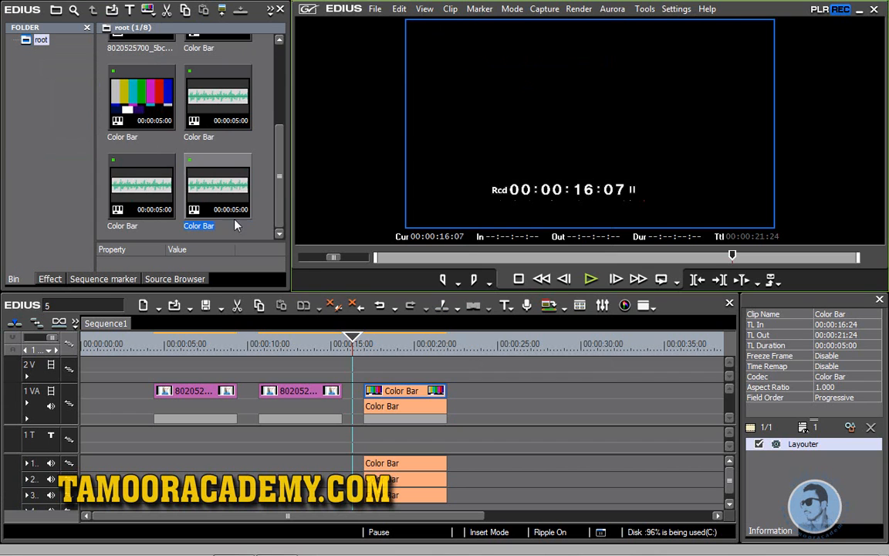
pyautogui.moveTo(280, 179); pyautogui.dragTo(277, 80)
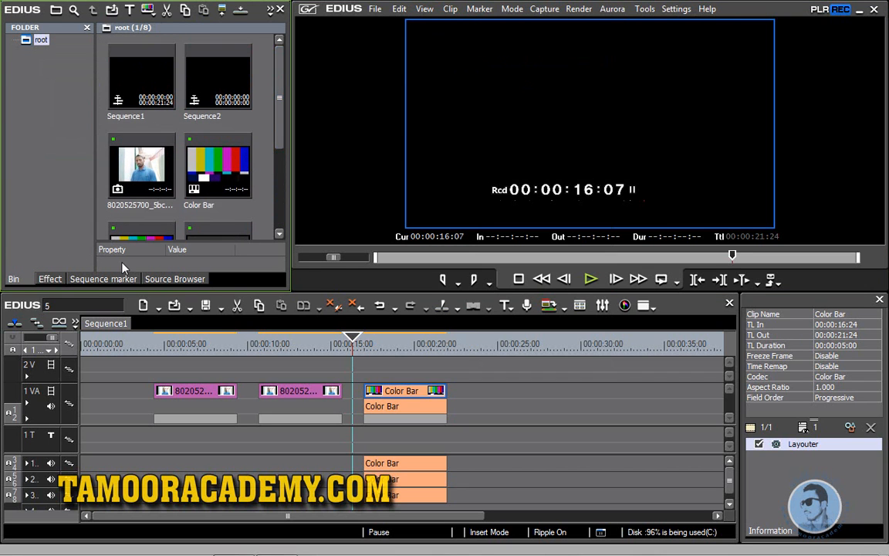
# Step: Undo the placement of the Color Bar clip on the timeline and check the Color Bar items in the bin
pyautogui.hotkey('ctrl', 'z')
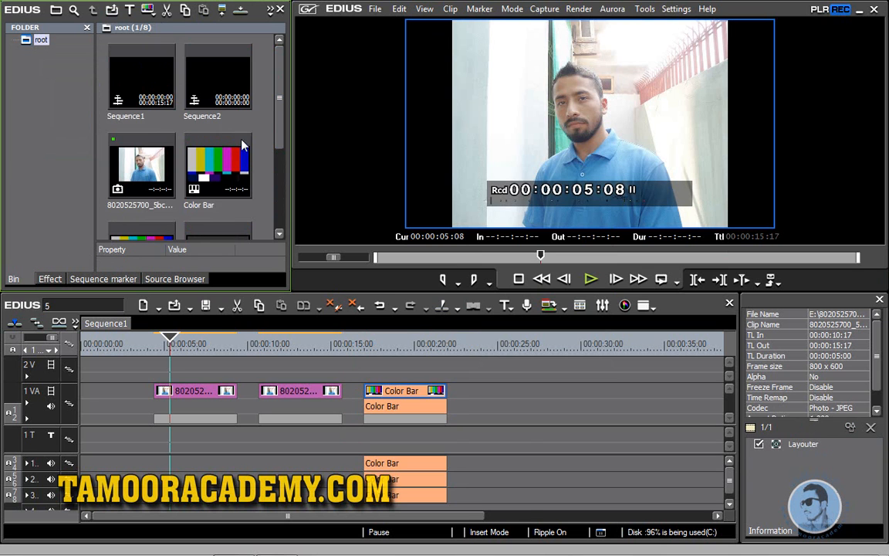
pyautogui.moveTo(279, 109); pyautogui.dragTo(276, 205)
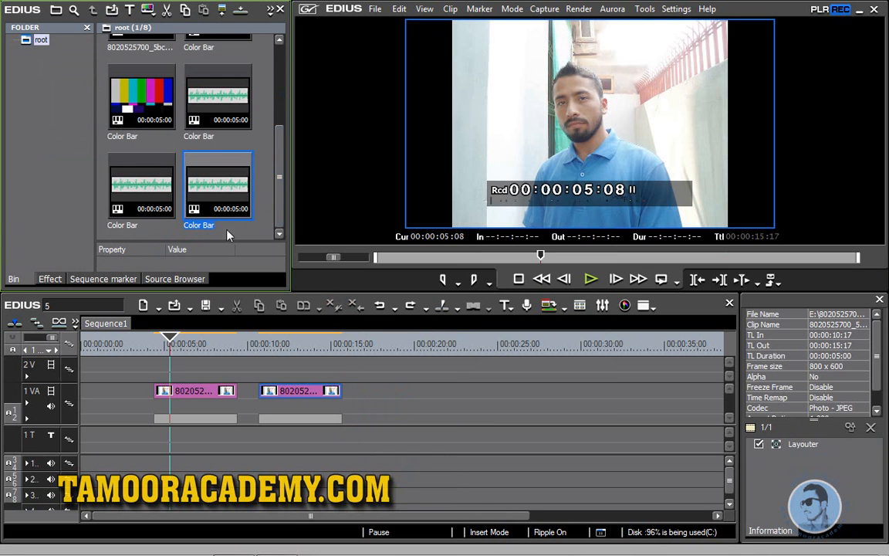
pyautogui.click(143, 199)
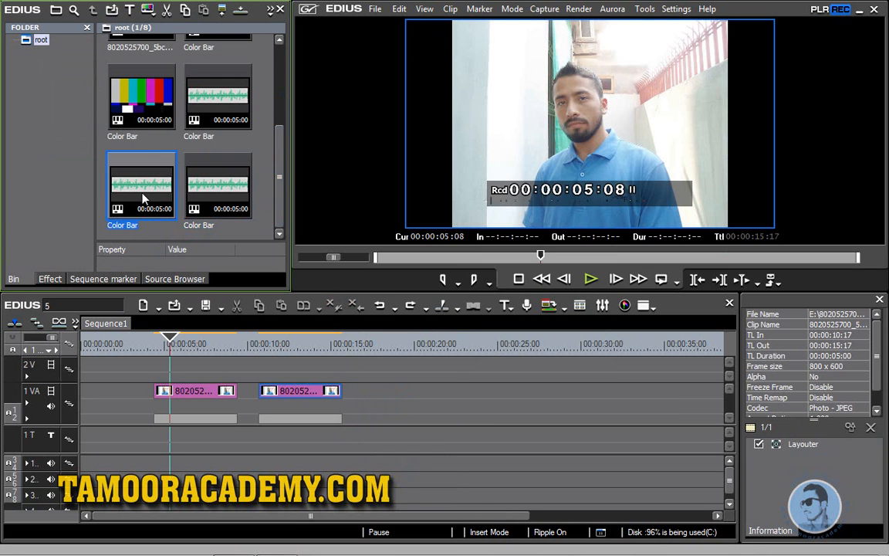
pyautogui.click(201, 199)
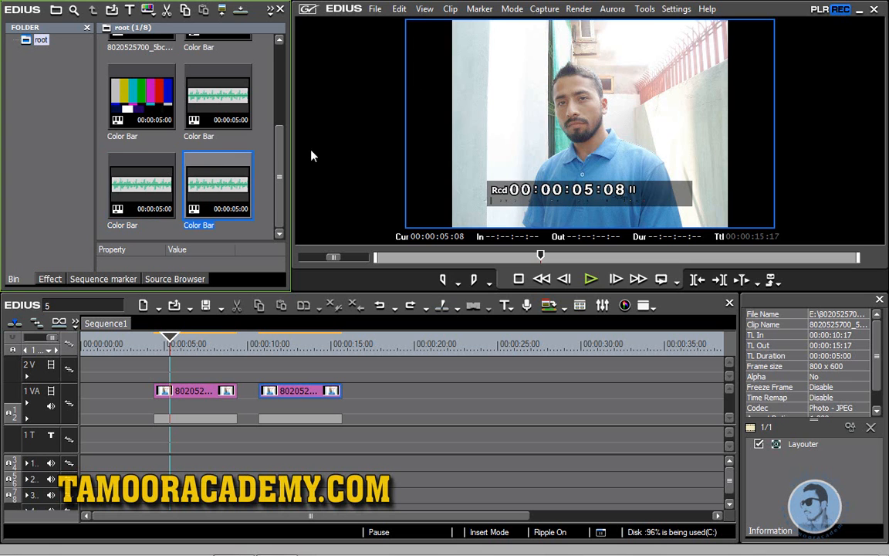
pyautogui.click(450, 8)
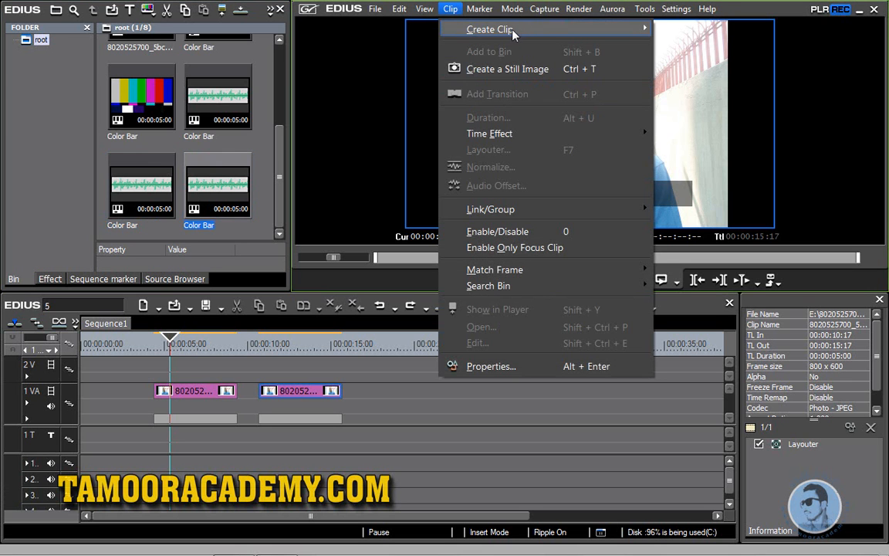
pyautogui.moveTo(513, 32)
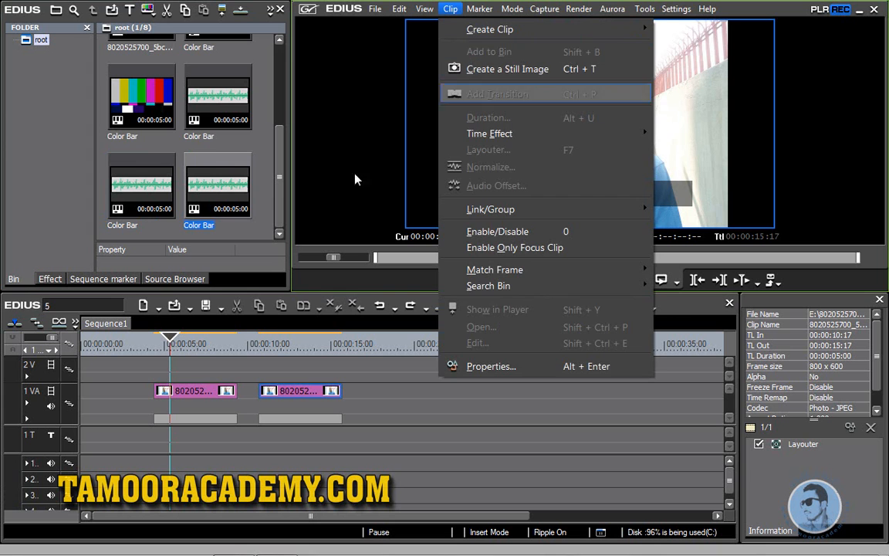
pyautogui.click(300, 342)
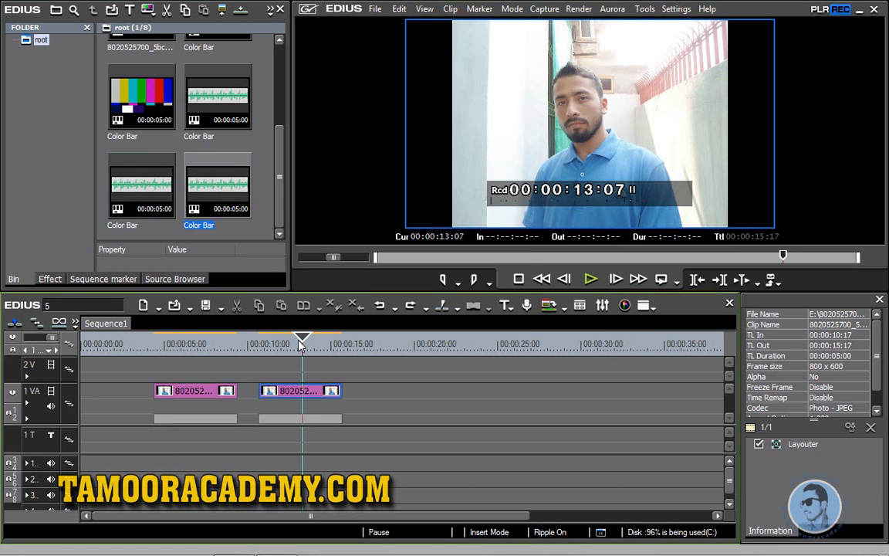
pyautogui.click(450, 9)
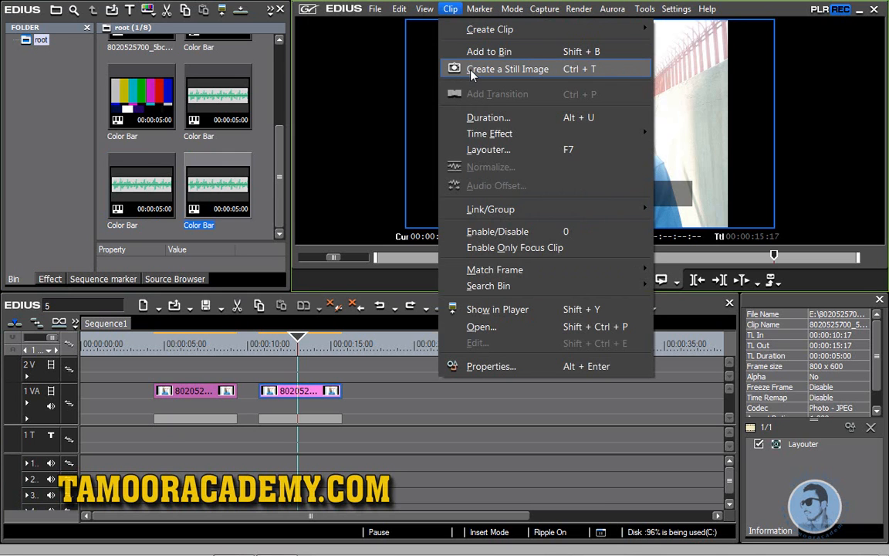
pyautogui.click(44, 199)
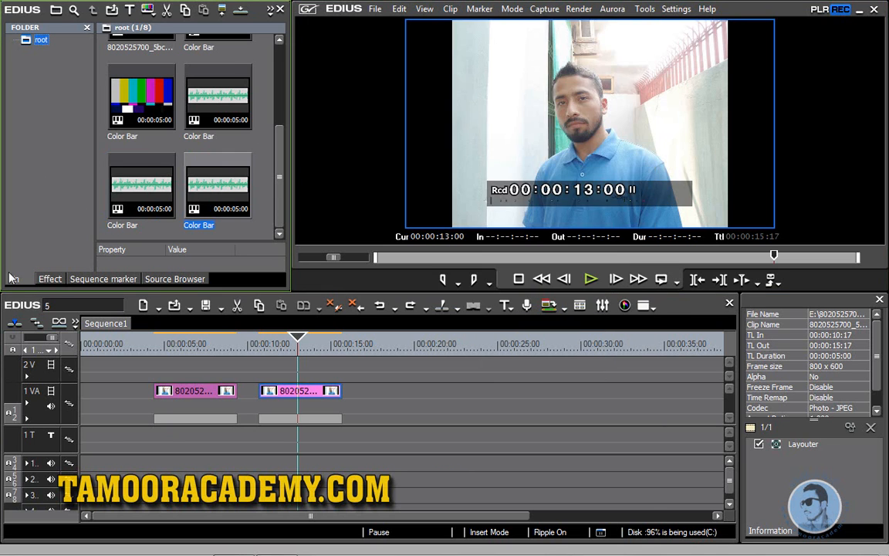
# Step: Import the video 03.mov from the avi folder on Local Disk (E:) into the bin
pyautogui.doubleClick(262, 201)
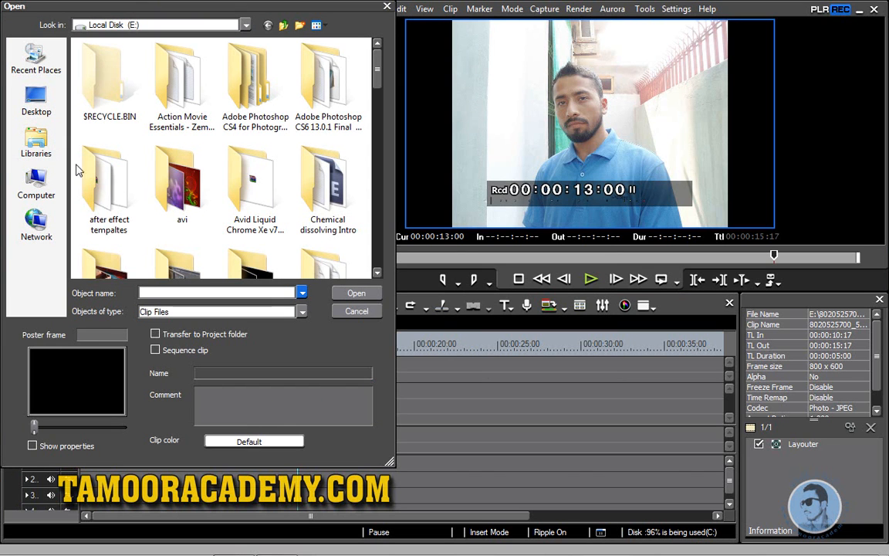
pyautogui.doubleClick(182, 183)
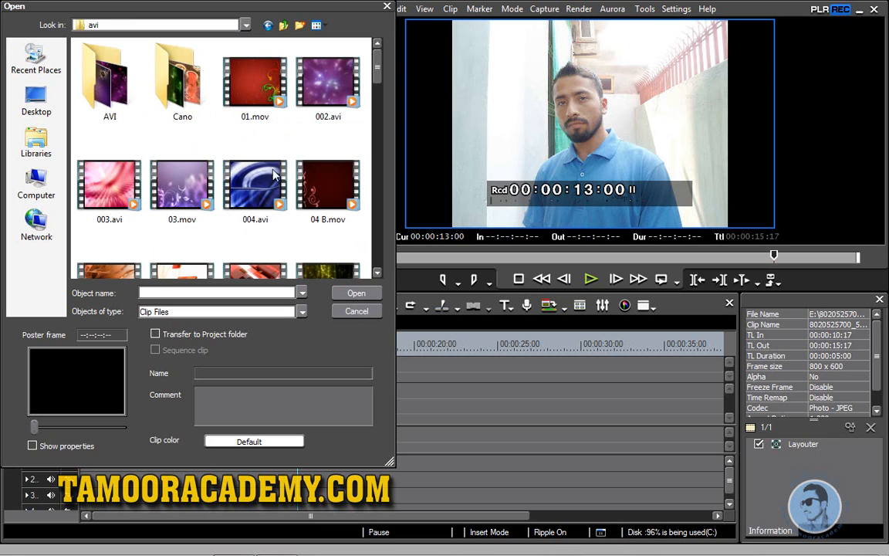
pyautogui.click(189, 189)
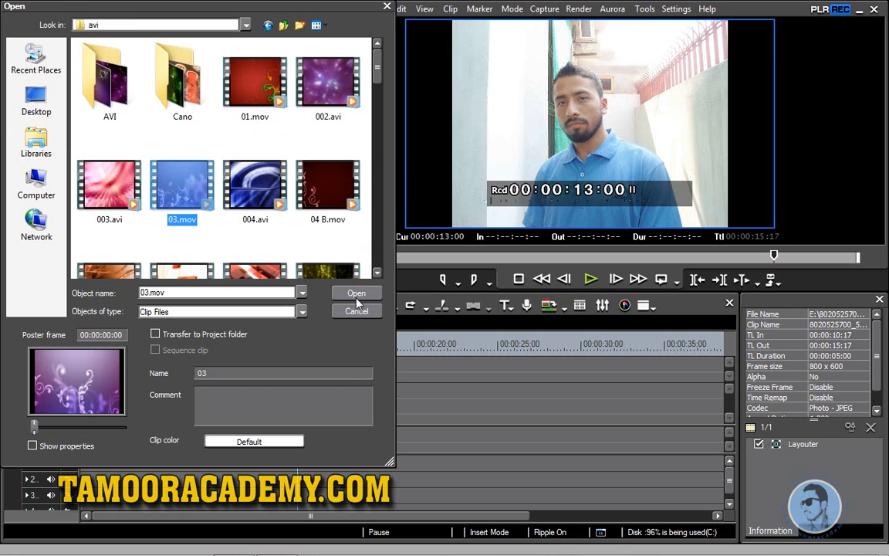
pyautogui.click(356, 295)
# Step: Place clip 03 on the 1 VA track at 00:00:16:22 and play it, pausing at 00:00:20:22
pyautogui.moveTo(135, 169); pyautogui.dragTo(366, 392)
pyautogui.moveTo(374, 352); pyautogui.dragTo(408, 352)
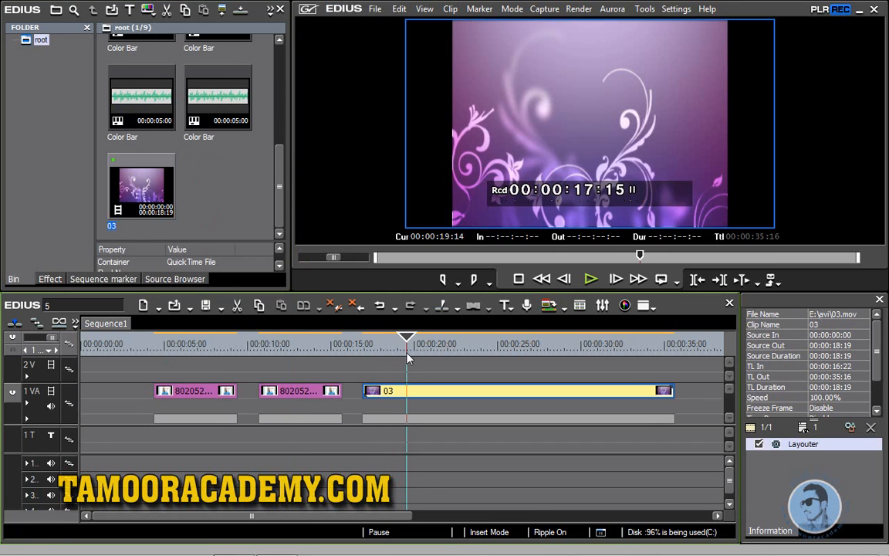
pyautogui.press('space')
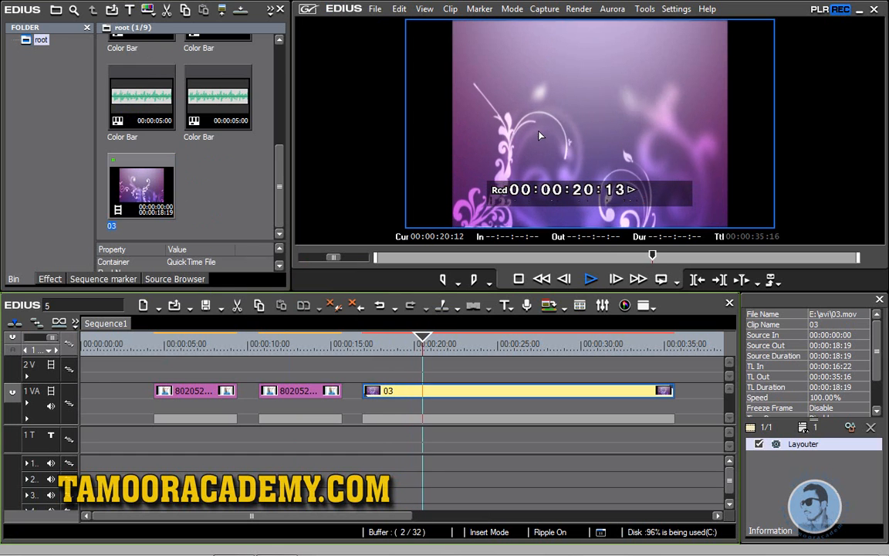
pyautogui.press('space')
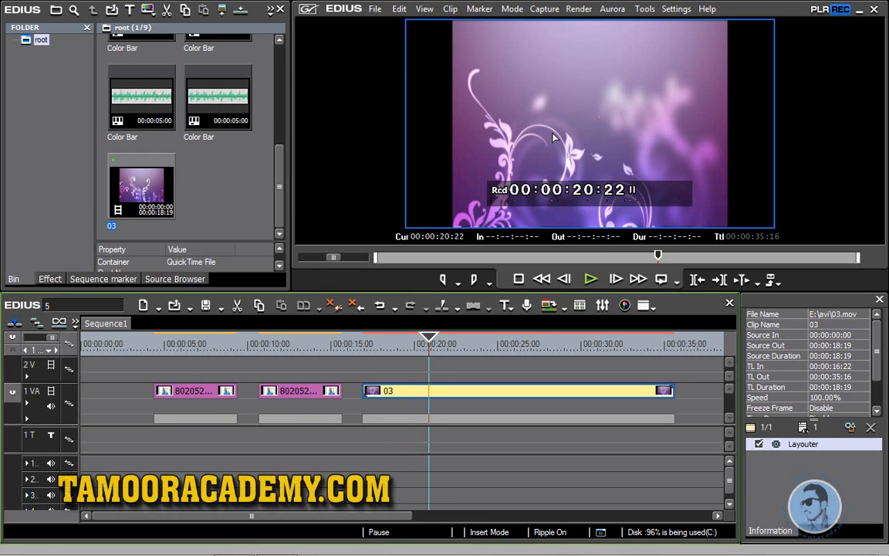
# Step: Create a still image from clip 03 at the current frame, 00:00:20:22
pyautogui.click(424, 9)
pyautogui.moveTo(451, 9)
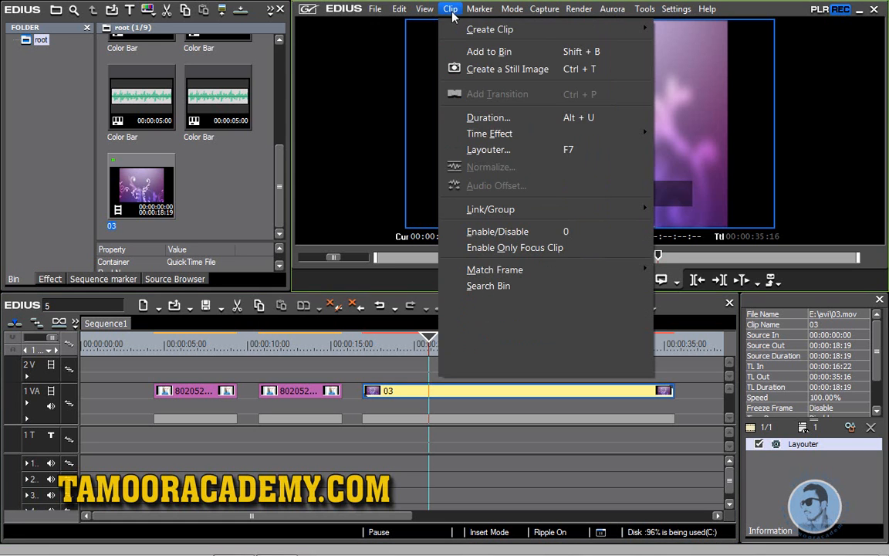
pyautogui.click(500, 73)
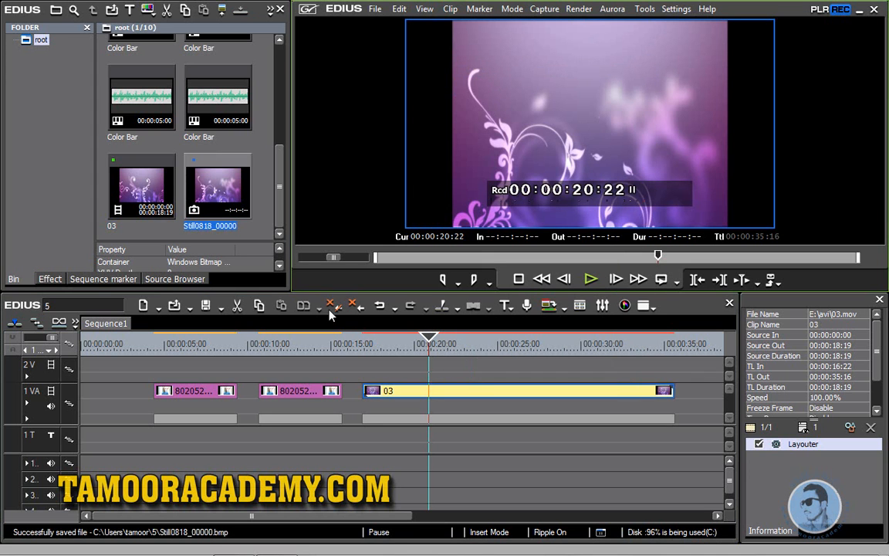
# Step: Place the new still on the 2 V track from 00:00:20:22 to 00:00:31:12 and play the timeline from 00:00:18:12 to 00:00:32:16
pyautogui.moveTo(216, 202); pyautogui.dragTo(606, 374)
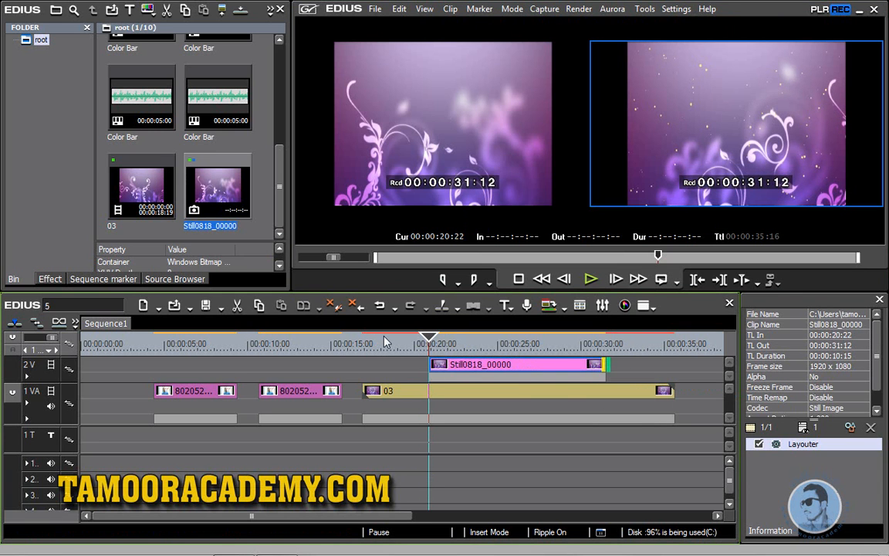
pyautogui.moveTo(422, 342); pyautogui.dragTo(388, 342)
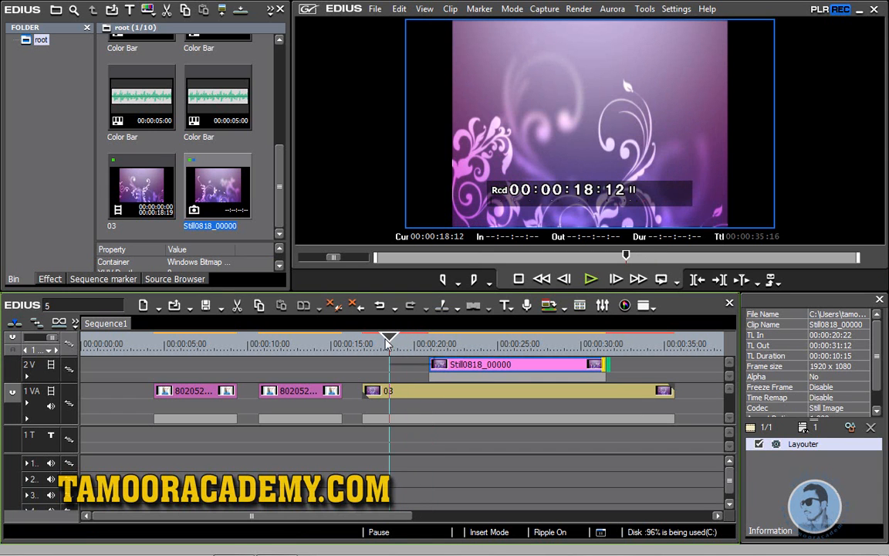
pyautogui.press('space')
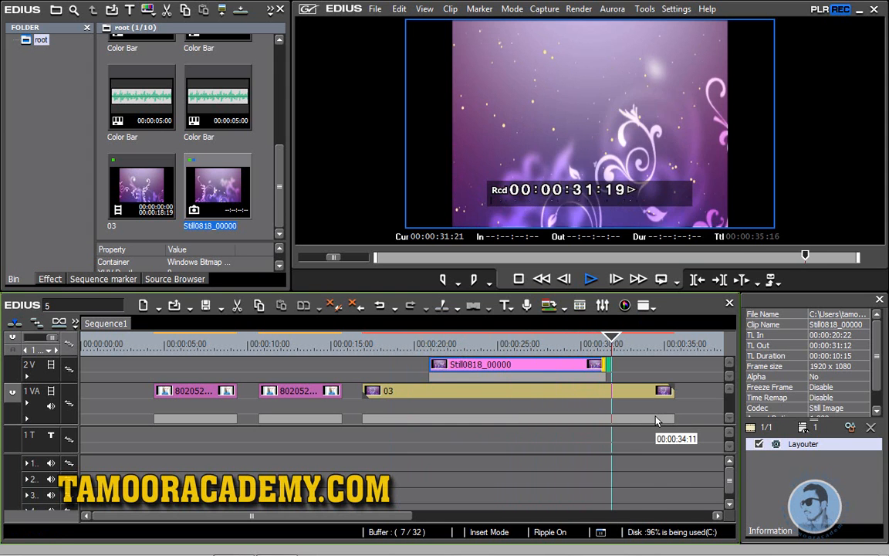
pyautogui.press('space')
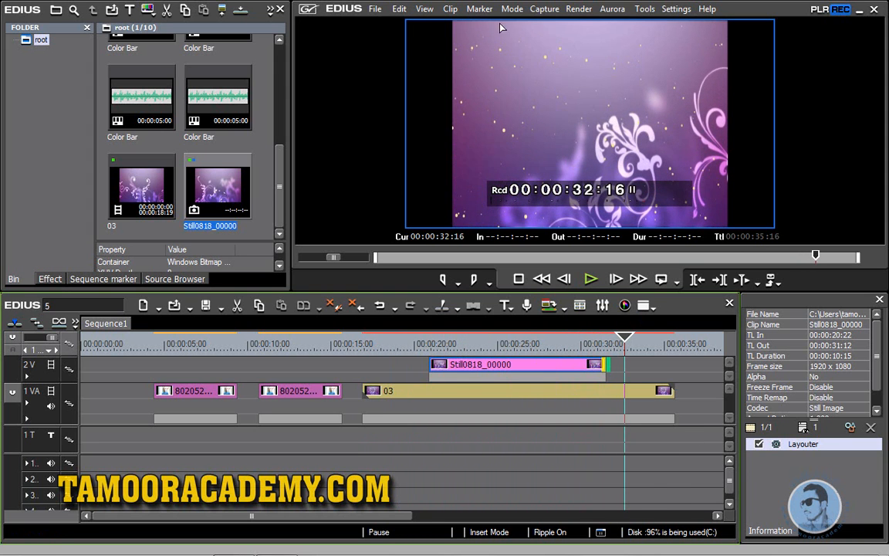
# Step: Open the Duration setting of clip 03 on the 1 VA track and accept 00:00:18:19
pyautogui.click(452, 9)
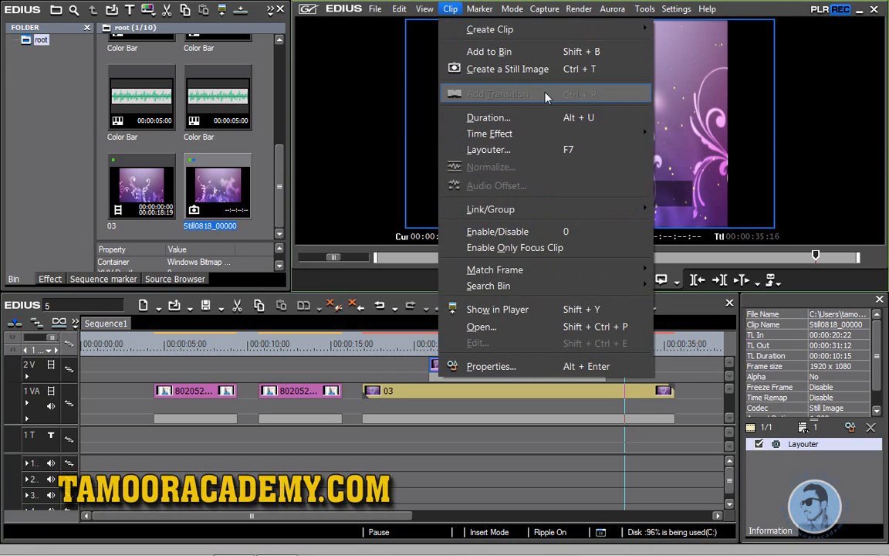
pyautogui.click(444, 395)
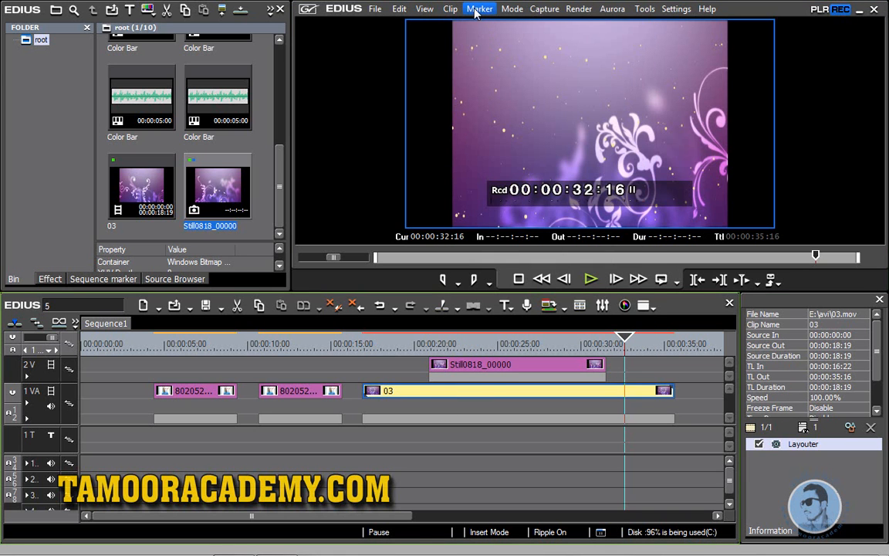
pyautogui.click(451, 10)
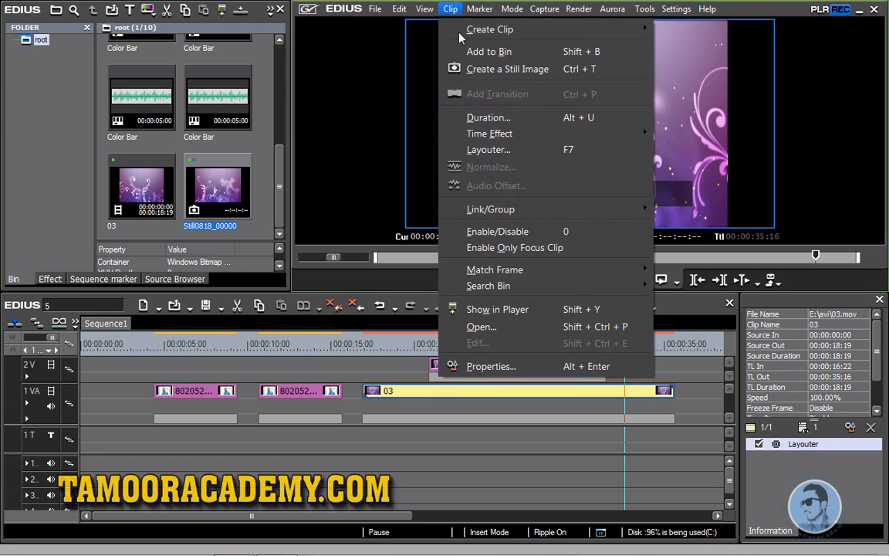
pyautogui.click(523, 121)
pyautogui.moveTo(357, 429); pyautogui.dragTo(340, 303)
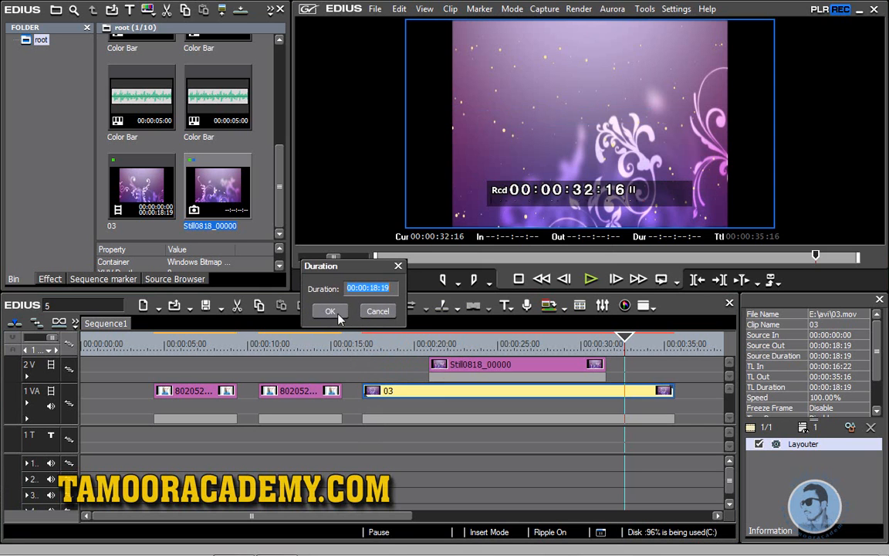
pyautogui.click(330, 311)
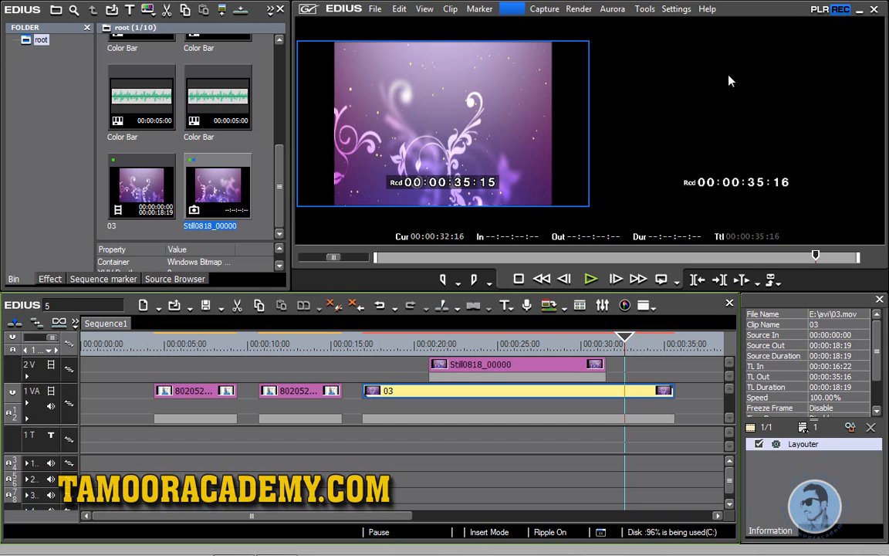
pyautogui.click(451, 9)
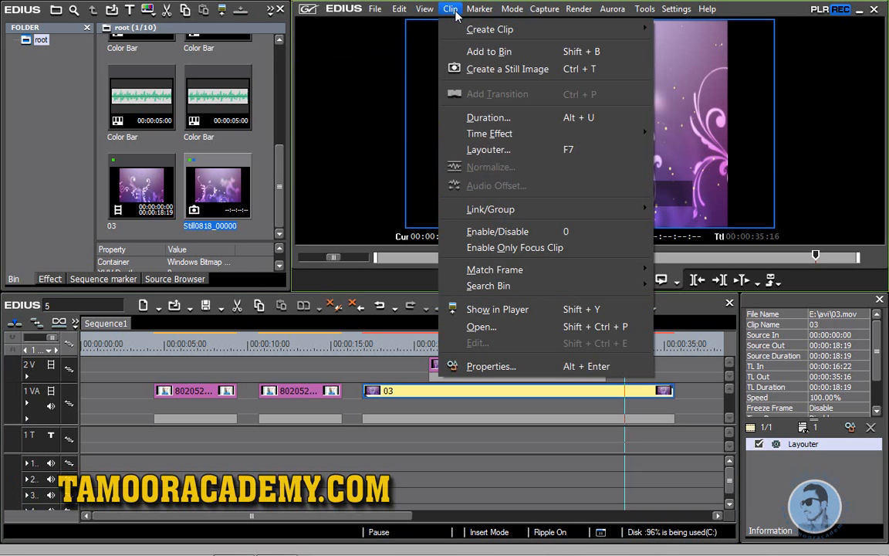
pyautogui.moveTo(523, 133)
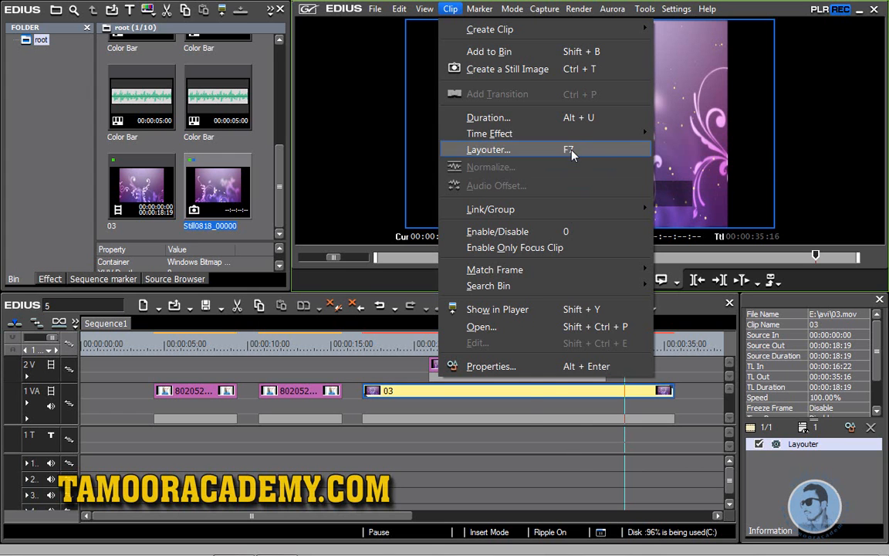
pyautogui.click(522, 428)
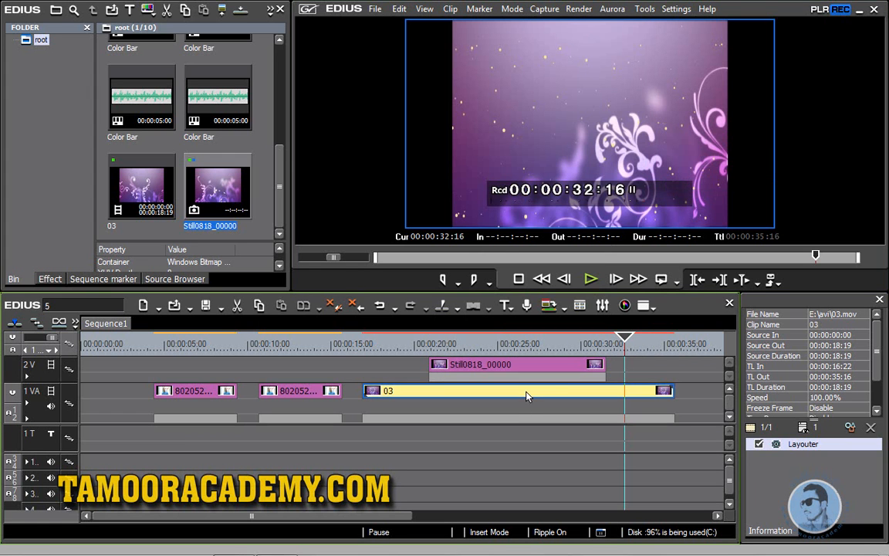
# Step: Stretch clip 03 horizontally in the Layouter so its picture fills more of the frame width, and apply the change
pyautogui.click(777, 442)
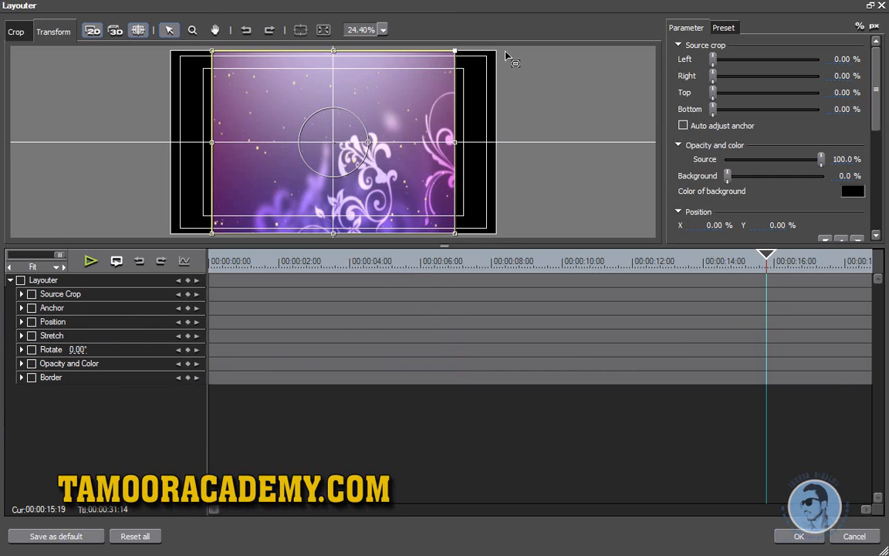
pyautogui.moveTo(457, 145); pyautogui.dragTo(472, 143)
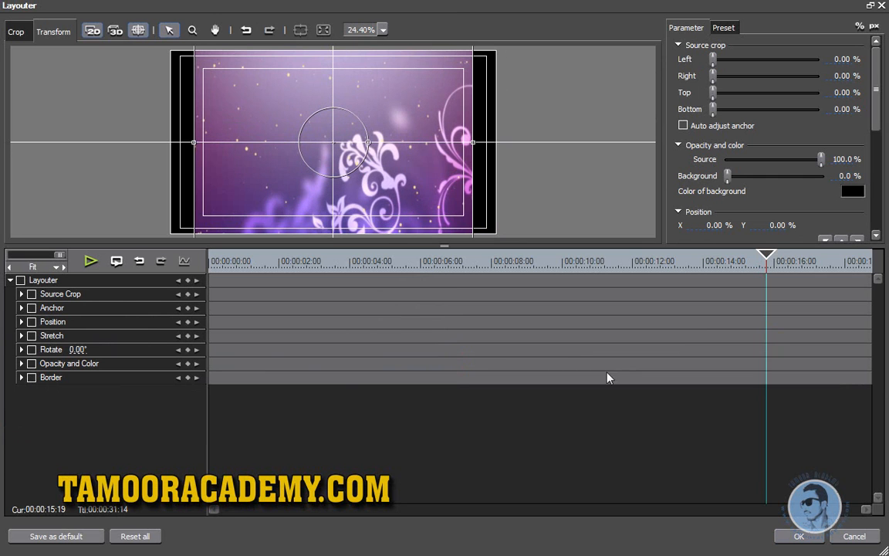
pyautogui.click(797, 534)
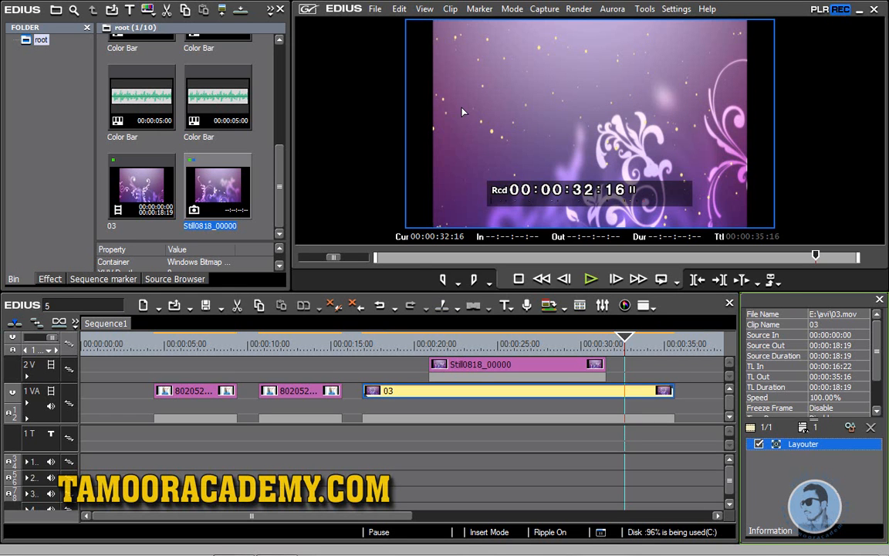
pyautogui.click(450, 9)
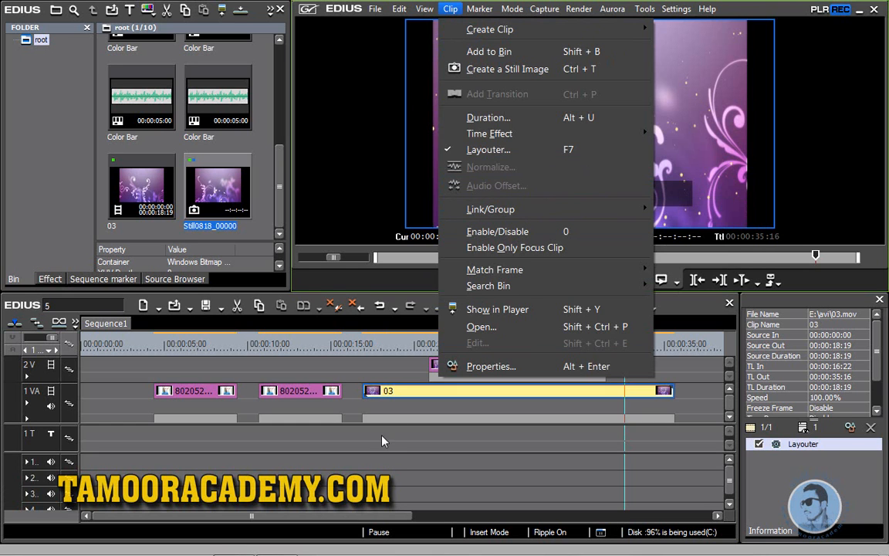
pyautogui.click(274, 200)
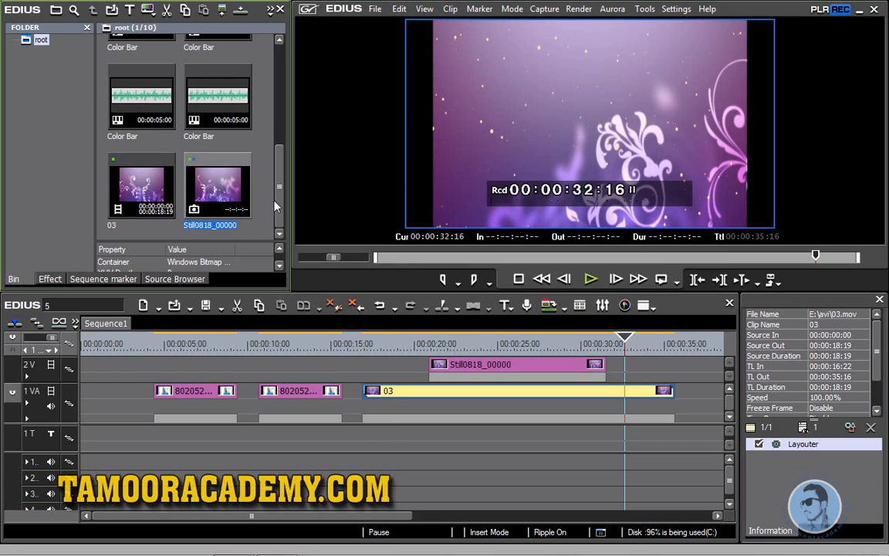
# Step: Import the "Neymar Jr vs Gareth Bale" video into the bin from the folder edius data > my project data edius on drive D
pyautogui.doubleClick(266, 212)
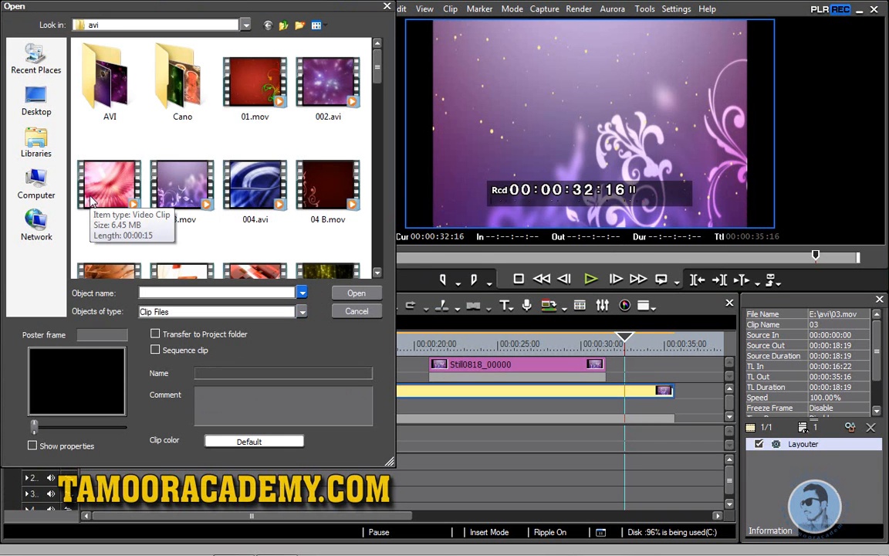
pyautogui.click(42, 184)
pyautogui.doubleClick(180, 112)
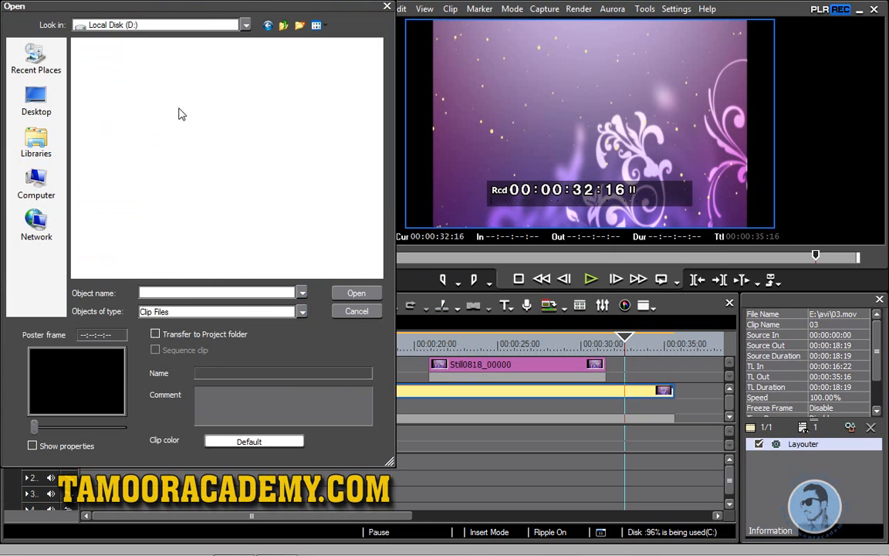
pyautogui.doubleClick(173, 181)
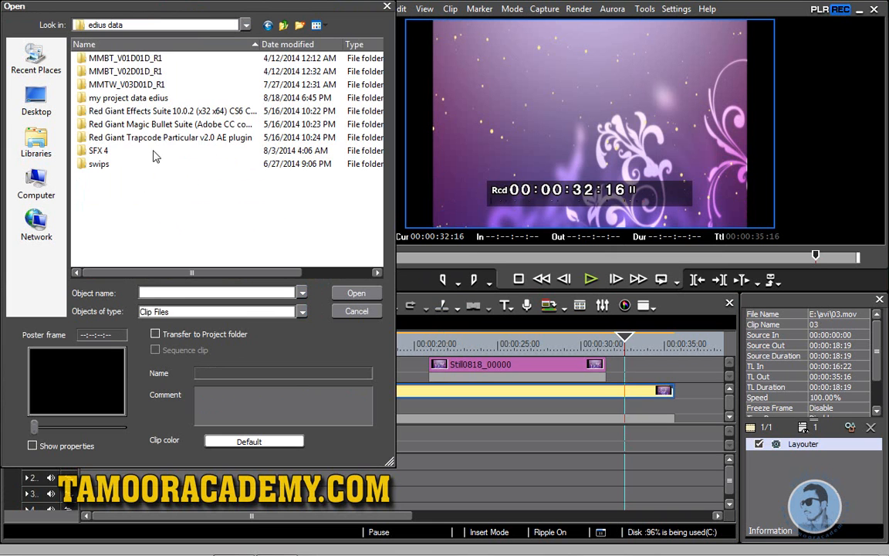
pyautogui.doubleClick(109, 102)
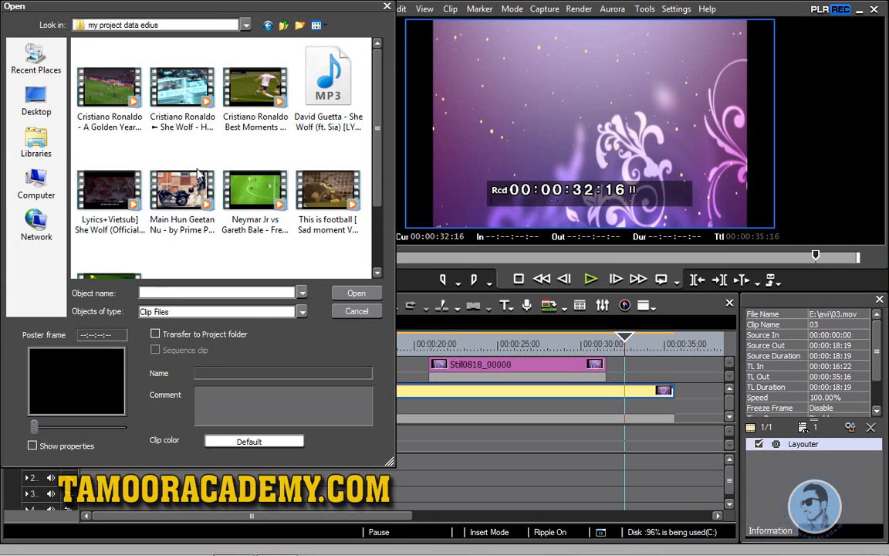
pyautogui.scroll(-2, 199, 210)
pyautogui.scroll(2, 274, 208)
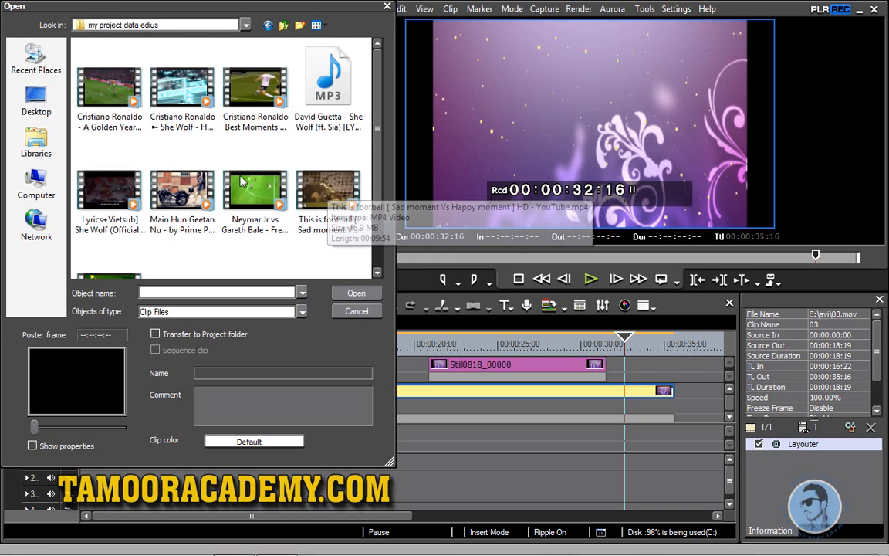
pyautogui.click(255, 193)
pyautogui.click(356, 294)
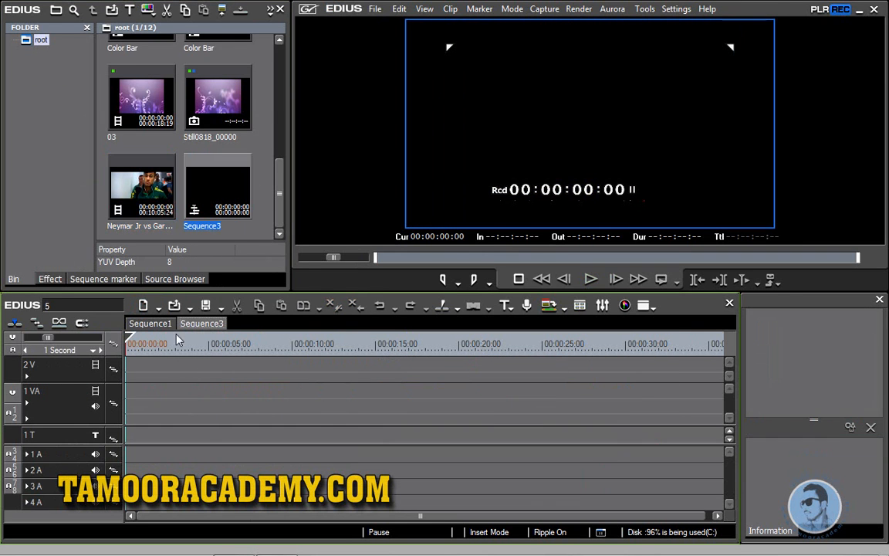
# Step: Place the imported Neymar clip at the start of the 1 VA track in the empty Sequence3 and move the playhead to 00:00:08:16
pyautogui.moveTo(129, 176); pyautogui.dragTo(137, 397)
pyautogui.click(270, 344)
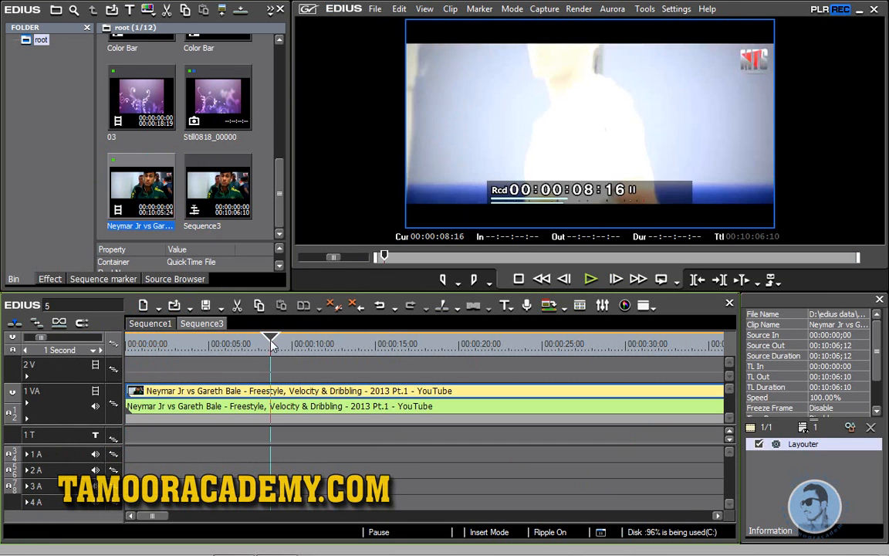
# Step: Unlink the video and audio of the Neymar clip on the 1 VA track and select each part separately
pyautogui.rightClick(384, 409)
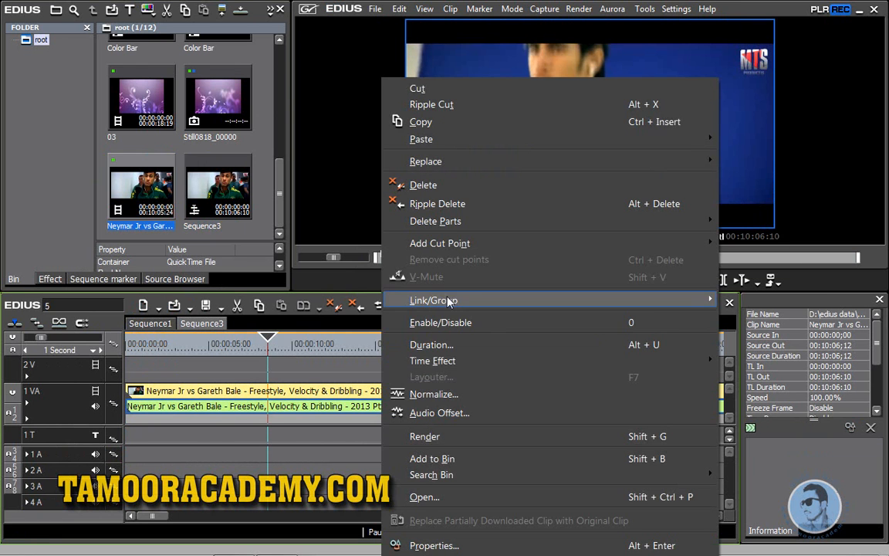
pyautogui.moveTo(450, 301)
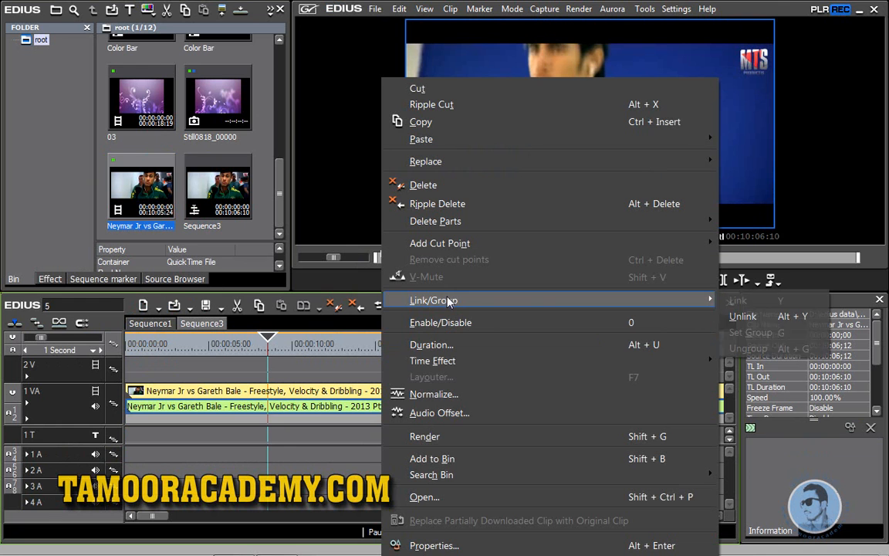
pyautogui.click(741, 316)
pyautogui.click(288, 413)
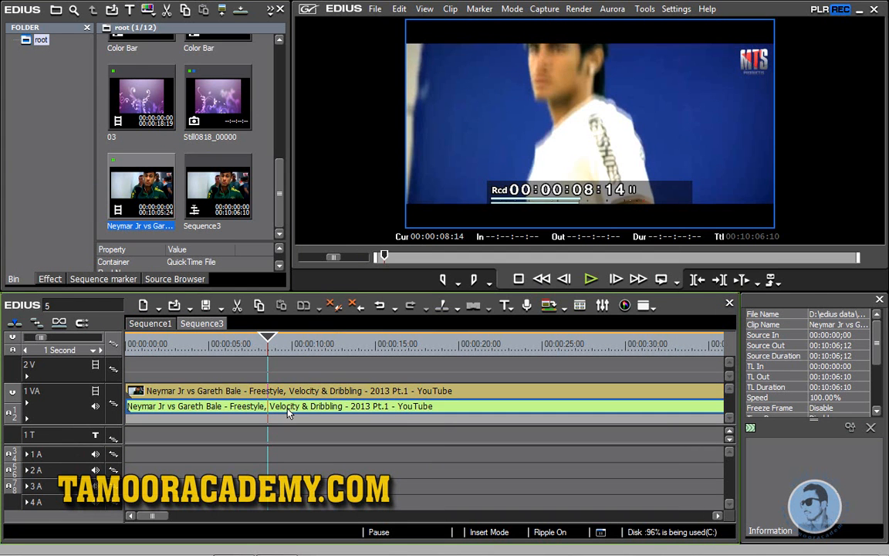
pyautogui.click(294, 394)
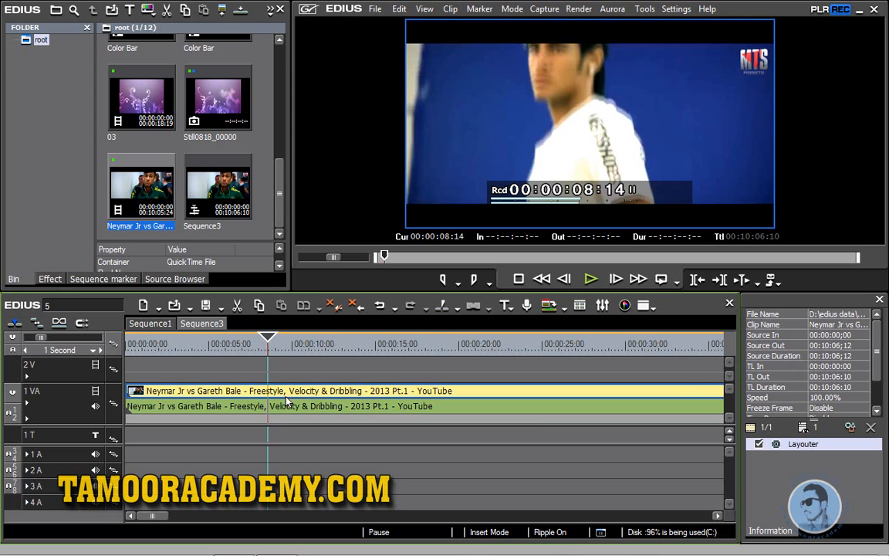
pyautogui.rightClick(286, 400)
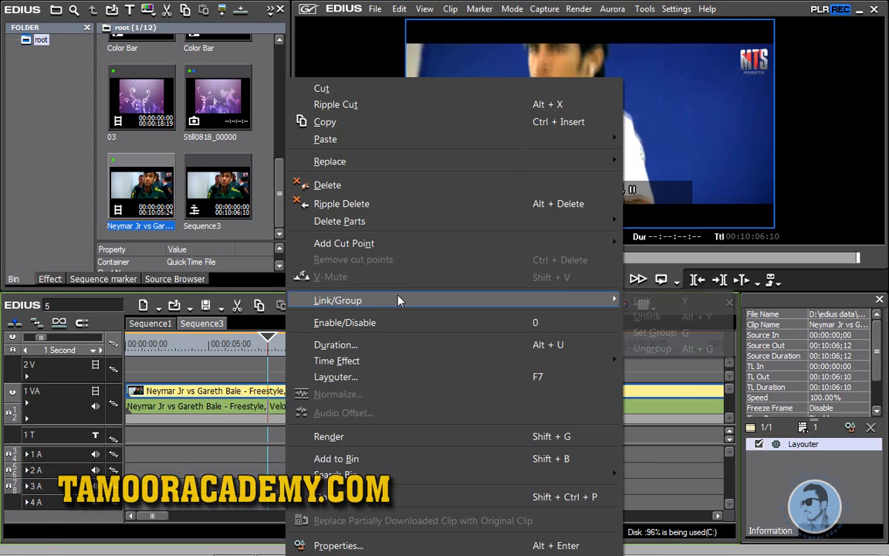
pyautogui.moveTo(582, 303)
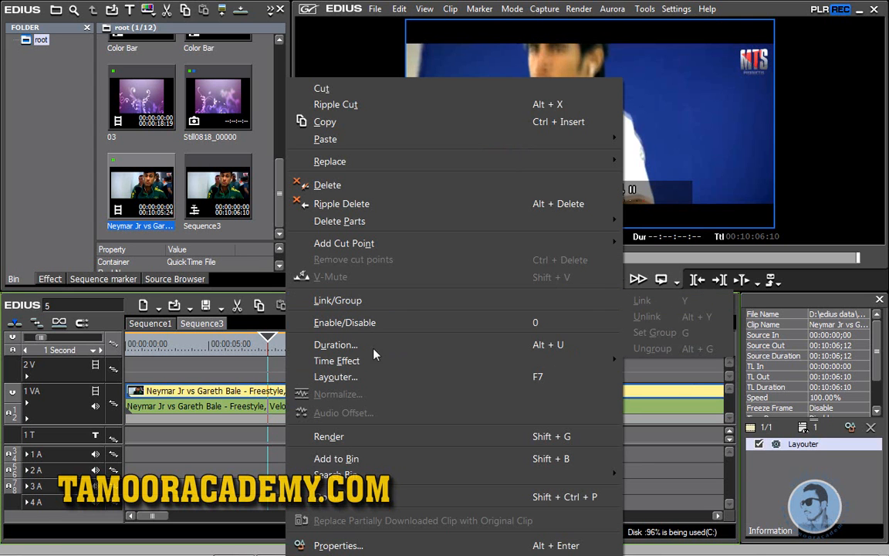
pyautogui.click(238, 413)
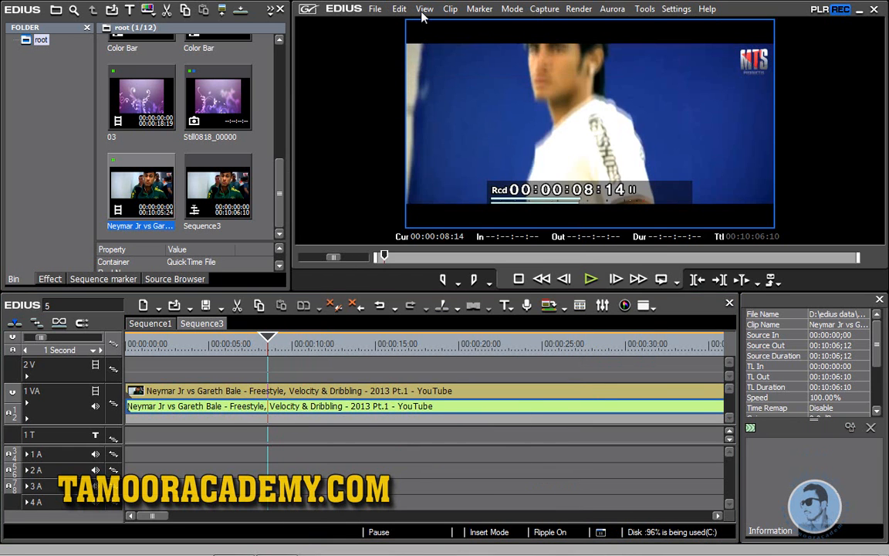
pyautogui.click(450, 8)
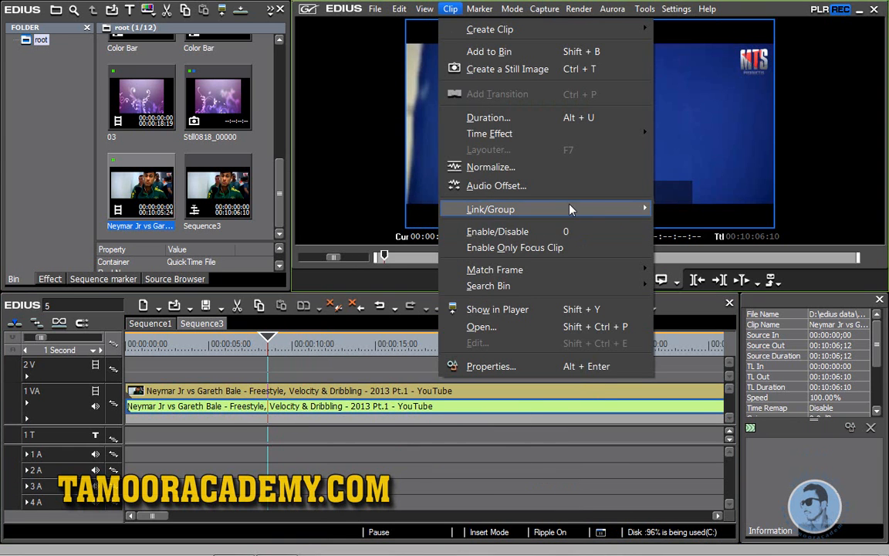
pyautogui.moveTo(570, 209)
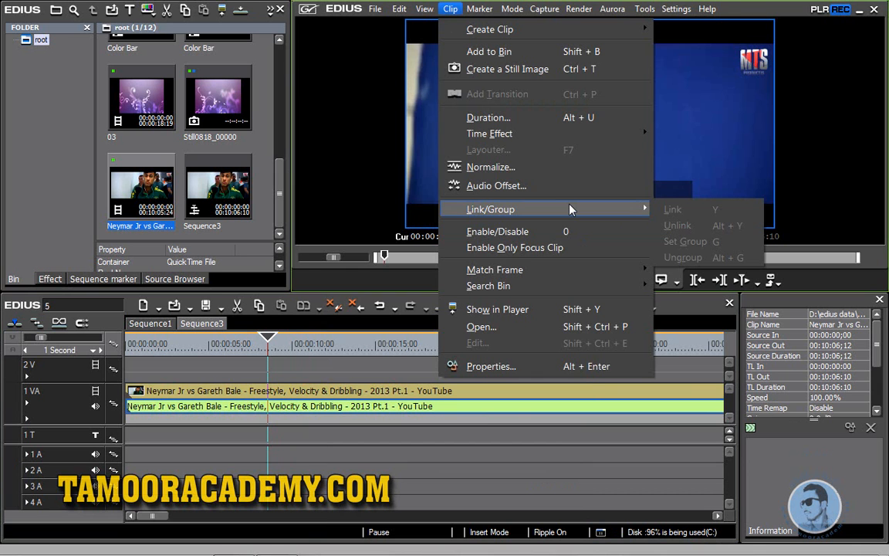
pyautogui.click(352, 431)
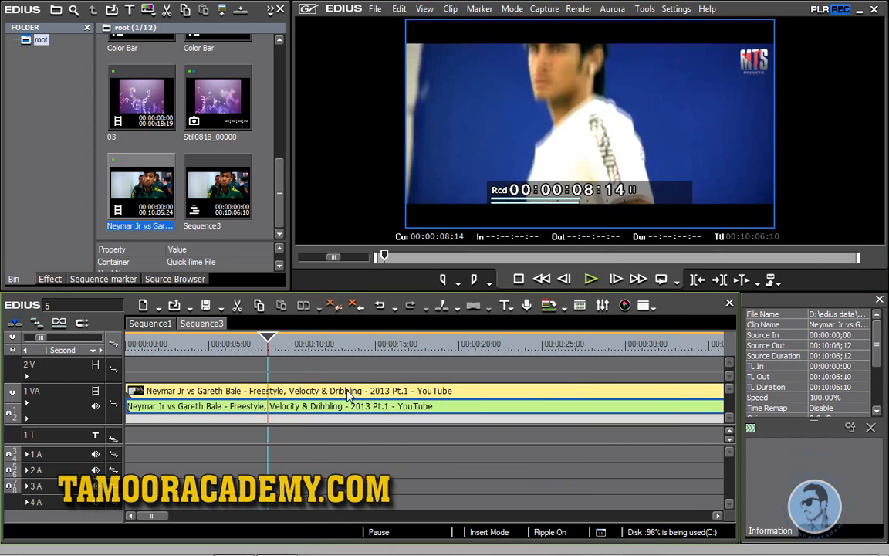
# Step: Set the unlinked video and audio parts of the Neymar clip as a group and try moving them together
pyautogui.rightClick(347, 392)
pyautogui.moveTo(504, 299)
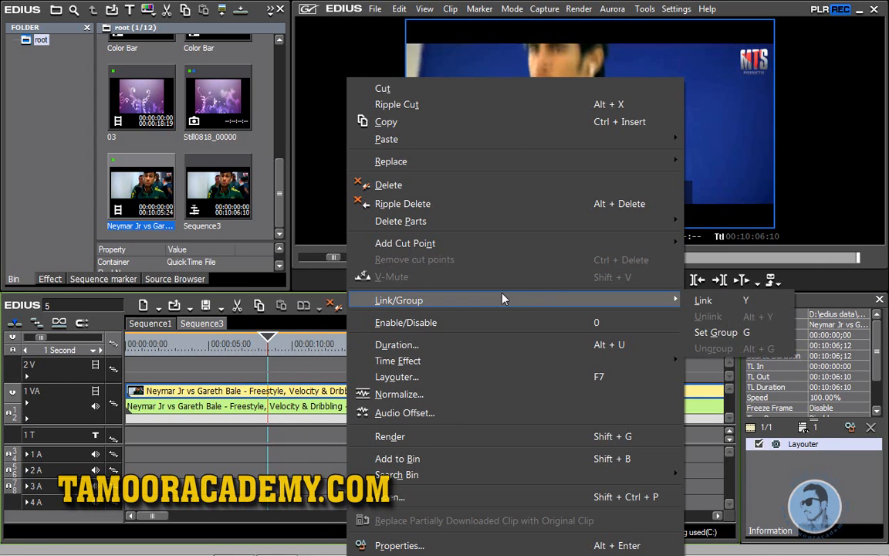
pyautogui.click(730, 333)
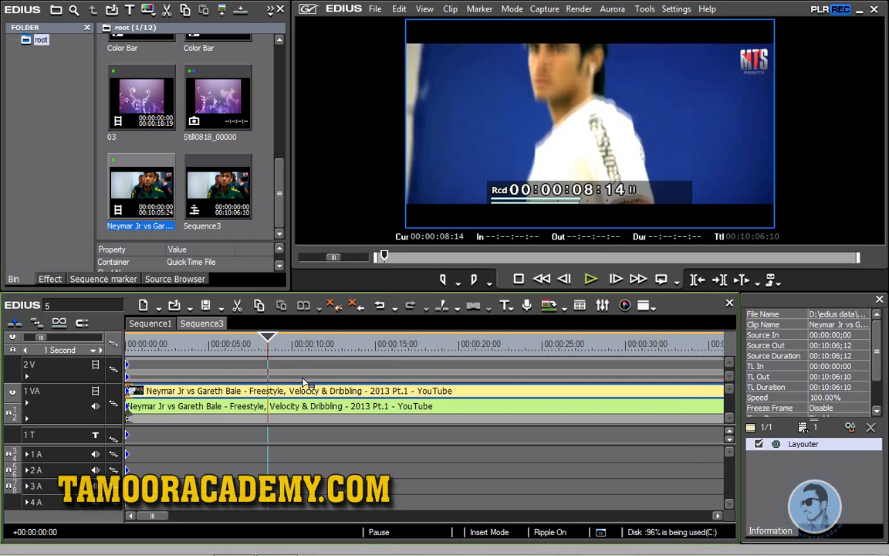
pyautogui.moveTo(305, 384)
pyautogui.mouseDown()
pyautogui.moveTo(300, 407)
pyautogui.moveTo(300, 394)
pyautogui.mouseUp()
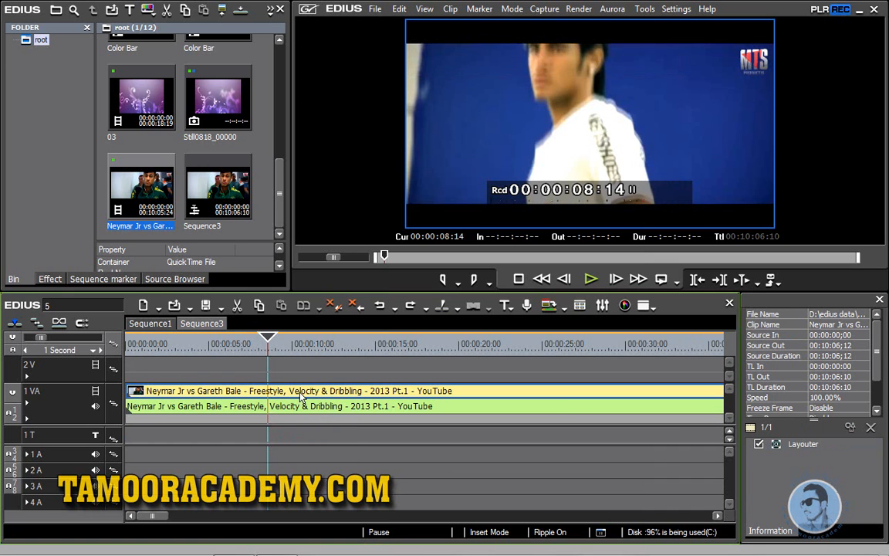
pyautogui.click(449, 8)
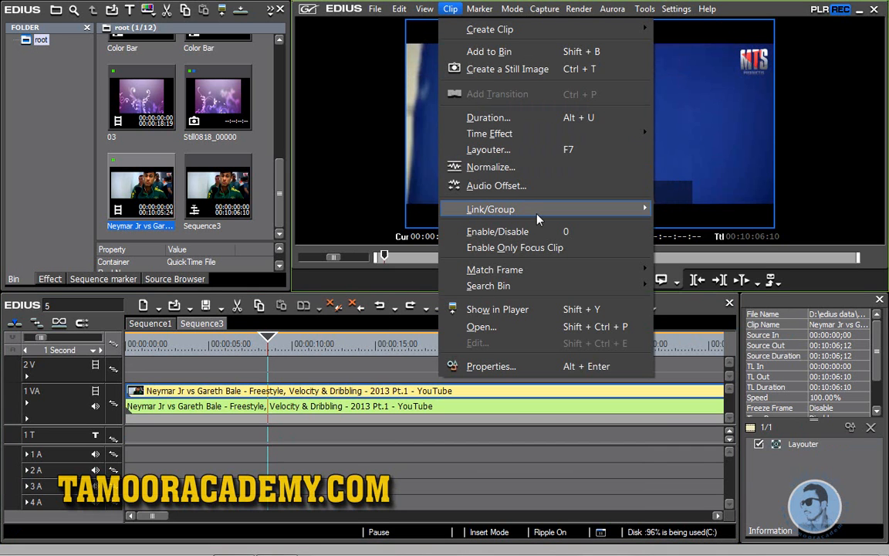
pyautogui.moveTo(537, 216)
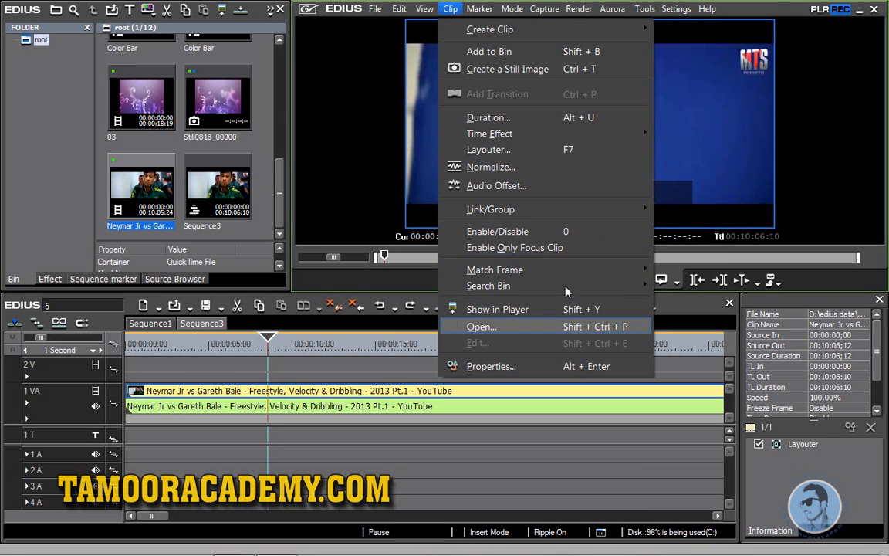
pyautogui.click(208, 395)
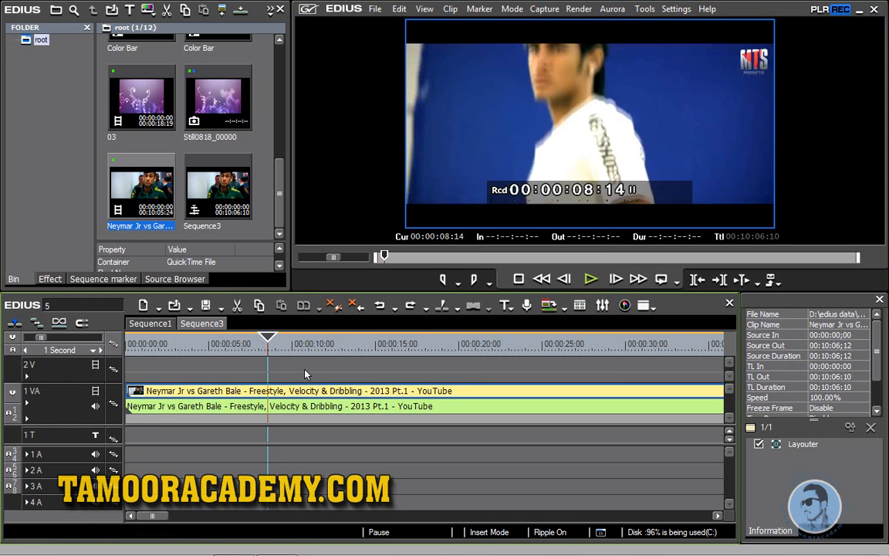
# Step: Disable the Neymar clip in Sequence3, check it with the playhead at 00:00:09:09, and enable it again
pyautogui.click(450, 8)
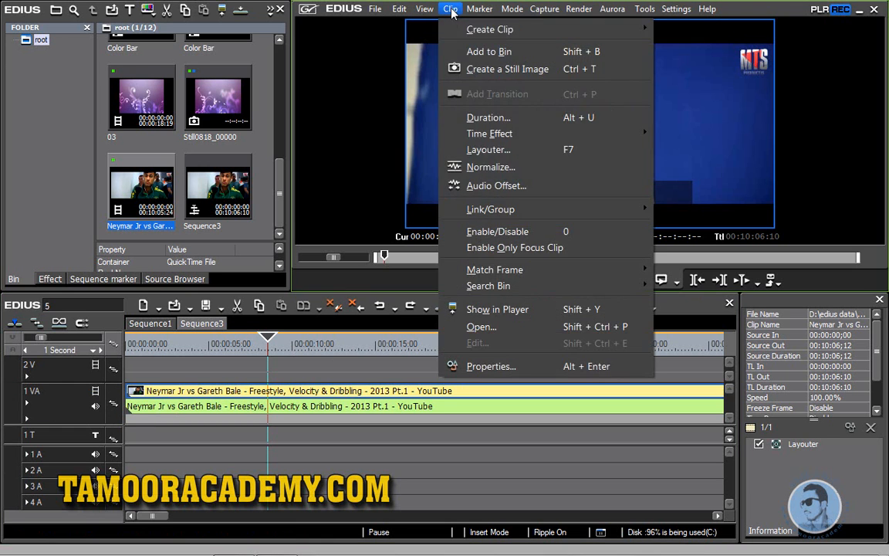
pyautogui.click(553, 231)
pyautogui.moveTo(279, 350)
pyautogui.mouseDown()
pyautogui.moveTo(308, 349)
pyautogui.moveTo(185, 354)
pyautogui.moveTo(374, 353)
pyautogui.moveTo(281, 355)
pyautogui.mouseUp()
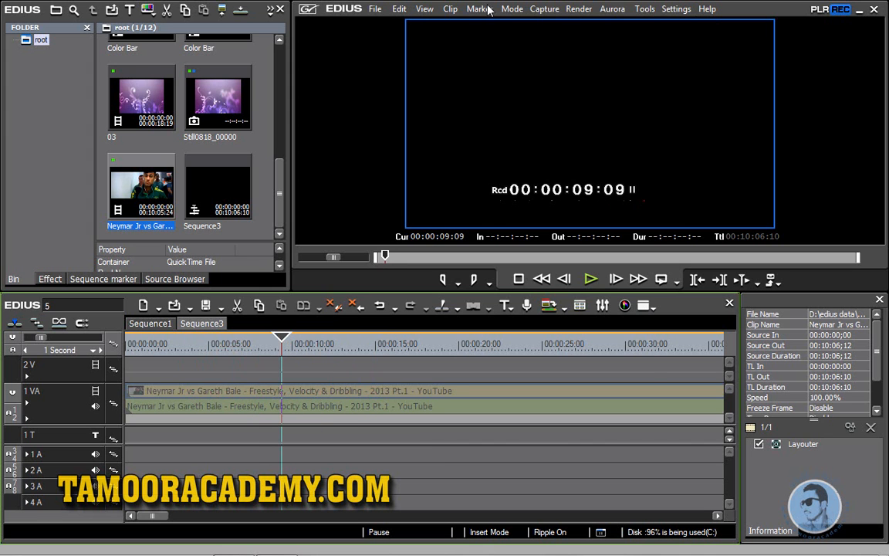
pyautogui.click(450, 8)
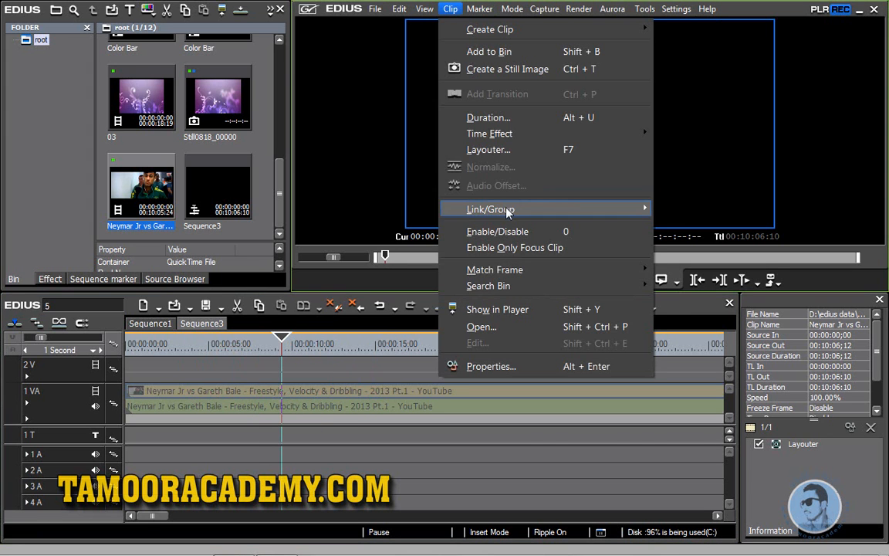
pyautogui.click(470, 230)
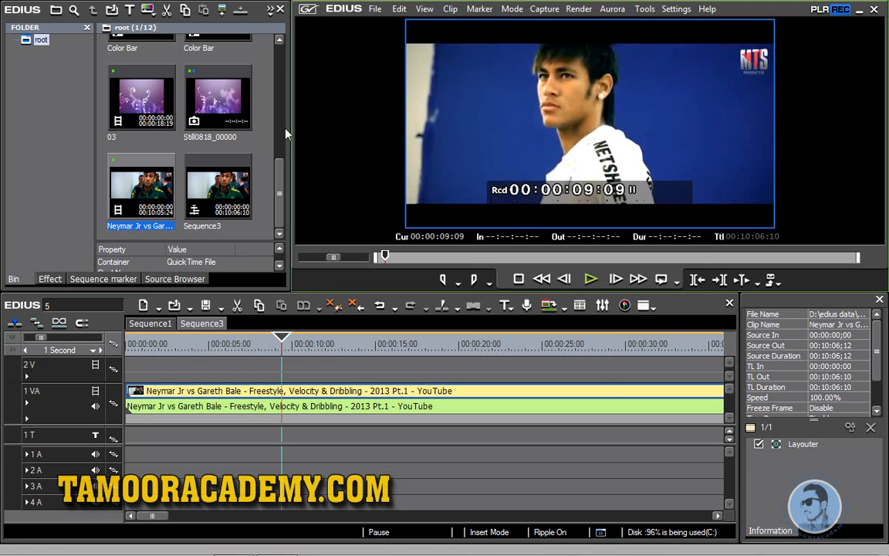
# Step: Switch to Sequence1 and look over the Match Frame, Search Bin and Show in Player options for clip 03
pyautogui.click(158, 323)
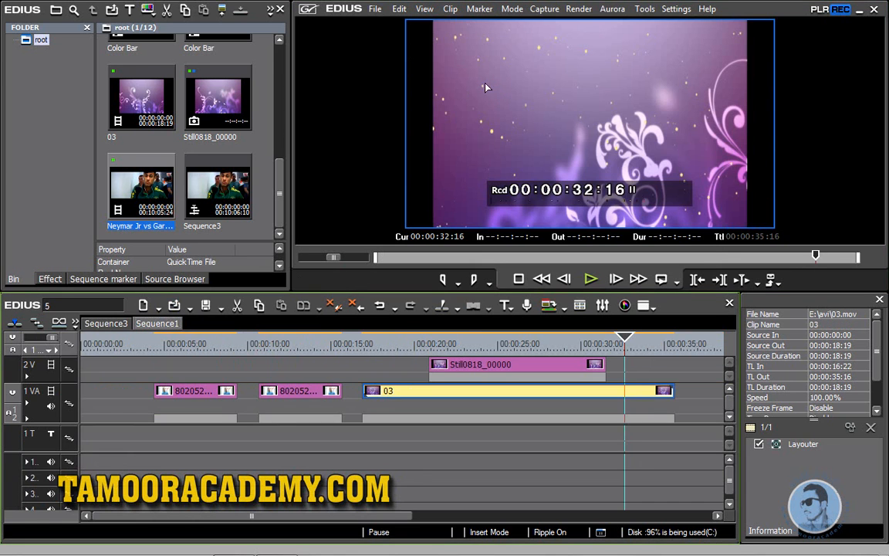
pyautogui.click(457, 10)
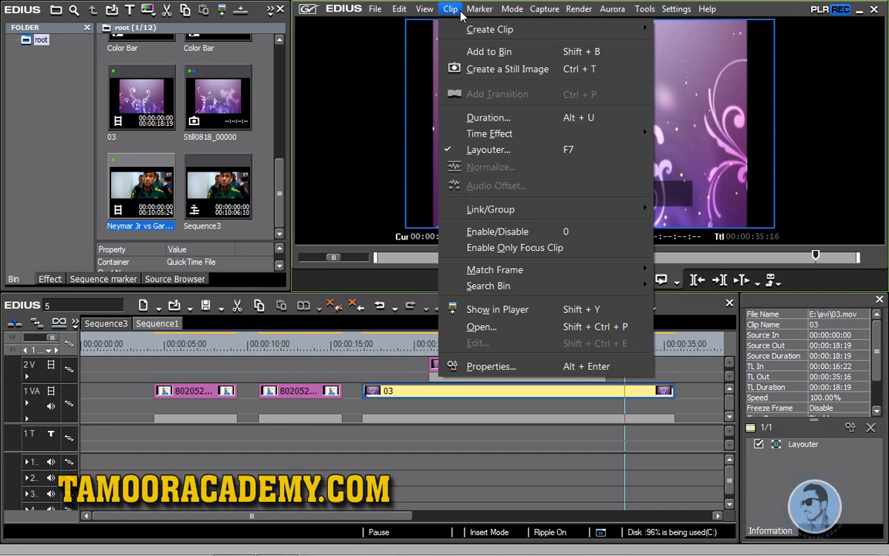
pyautogui.moveTo(551, 274)
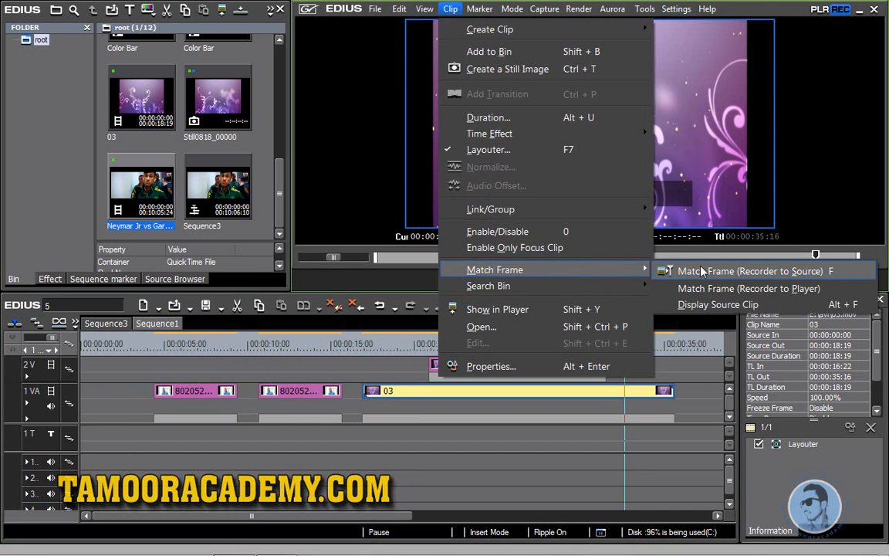
pyautogui.moveTo(585, 289)
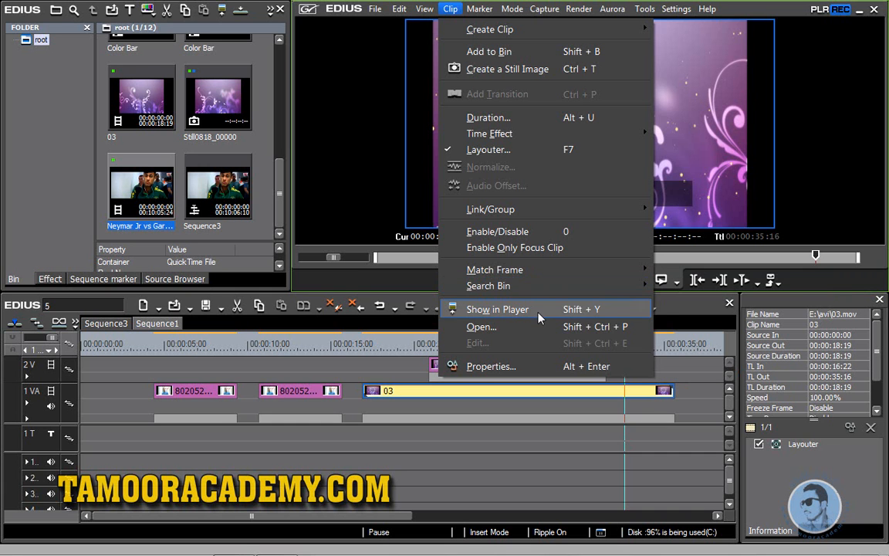
pyautogui.click(720, 149)
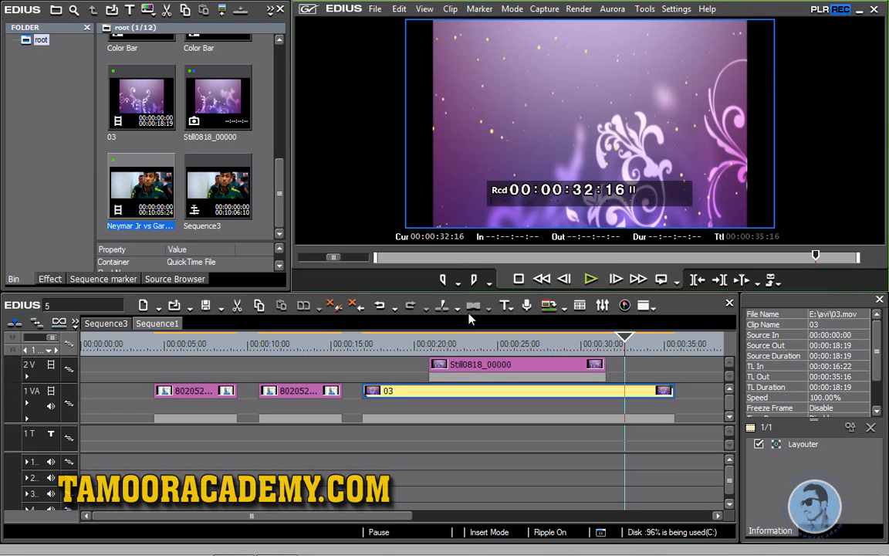
# Step: Move the playhead to 00:00:20:22 in Sequence1 and show clip 03 in the player
pyautogui.click(429, 344)
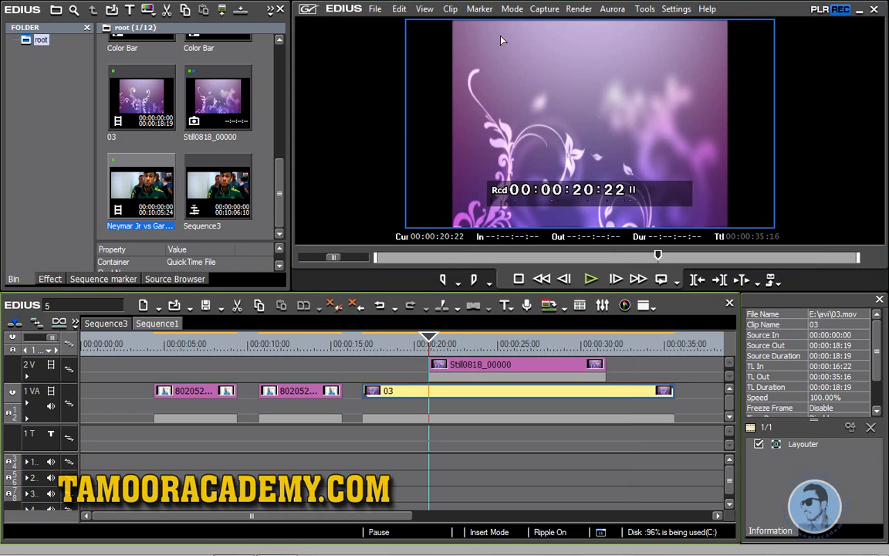
pyautogui.click(446, 9)
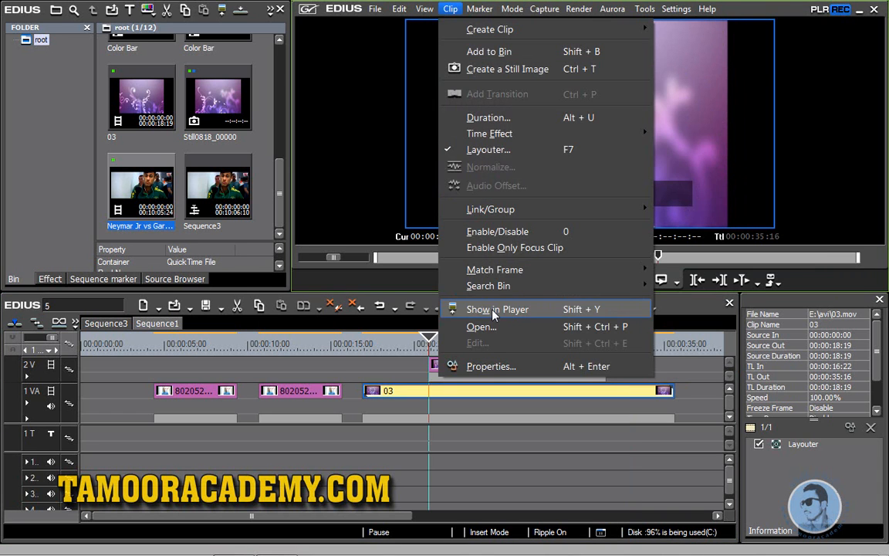
pyautogui.click(442, 311)
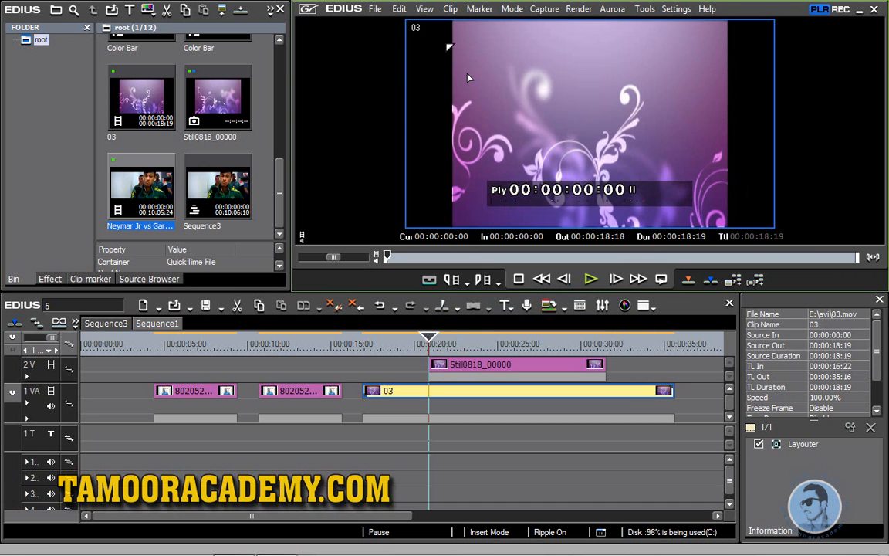
# Step: Return to the Sequence1 timeline and undo the last duration change of the Still0818_00000 clip on the 2 V track
pyautogui.click(625, 344)
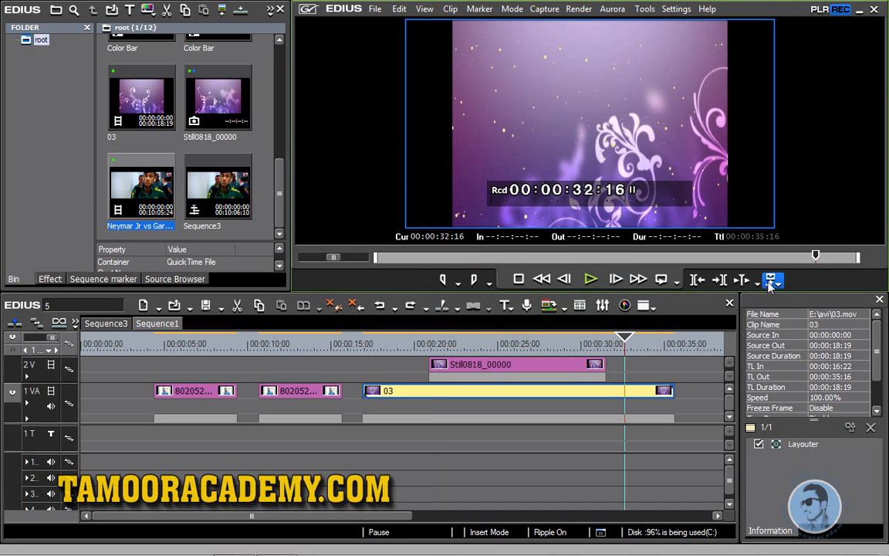
pyautogui.hotkey('ctrl', 'z')
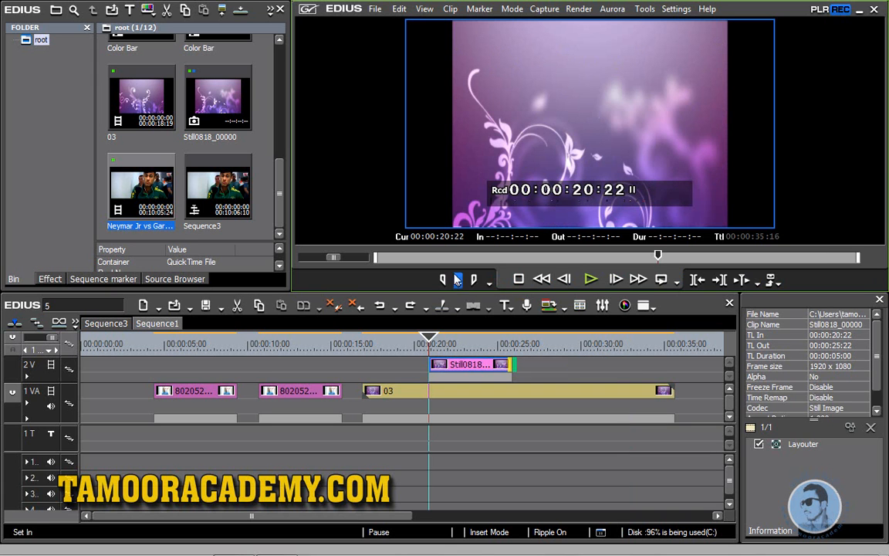
# Step: Examine the file info and still image info in the clip properties of Still0818_00000, then close them without changes
pyautogui.click(425, 9)
pyautogui.moveTo(450, 9)
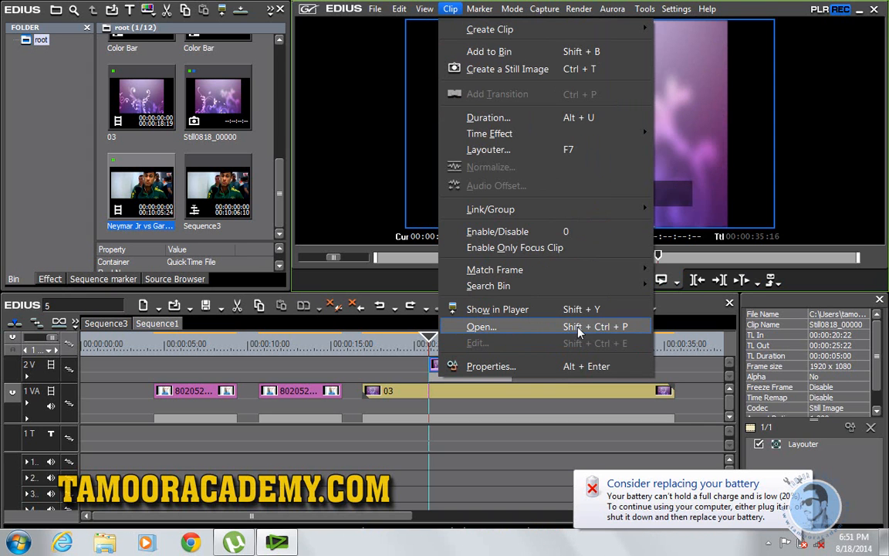
pyautogui.click(722, 435)
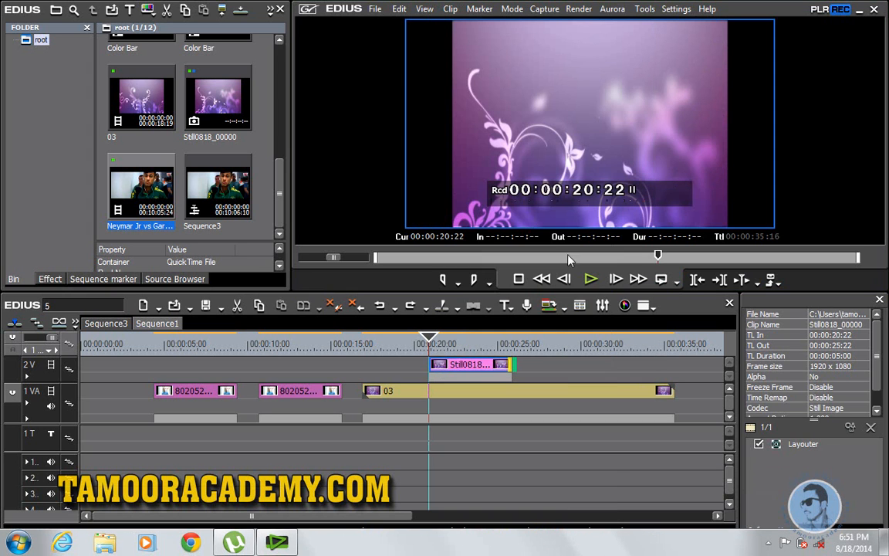
pyautogui.click(425, 8)
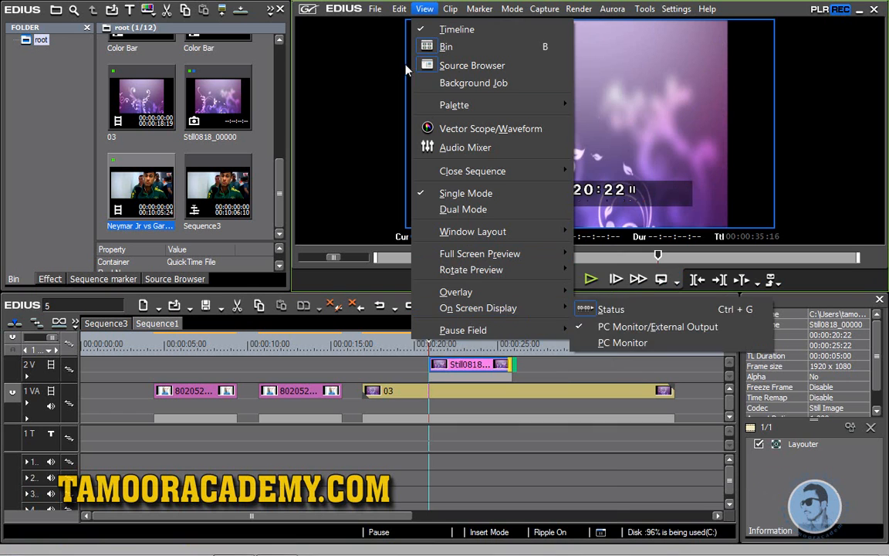
pyautogui.moveTo(449, 8)
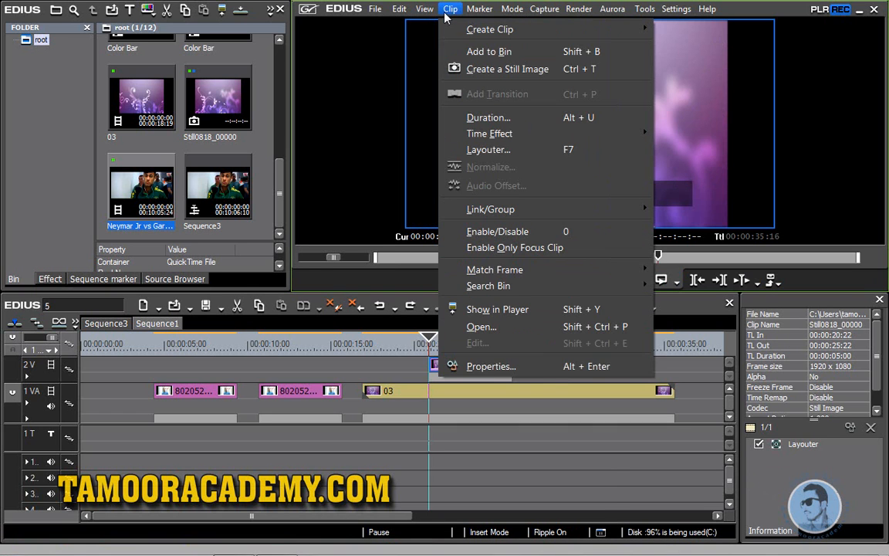
pyautogui.click(539, 367)
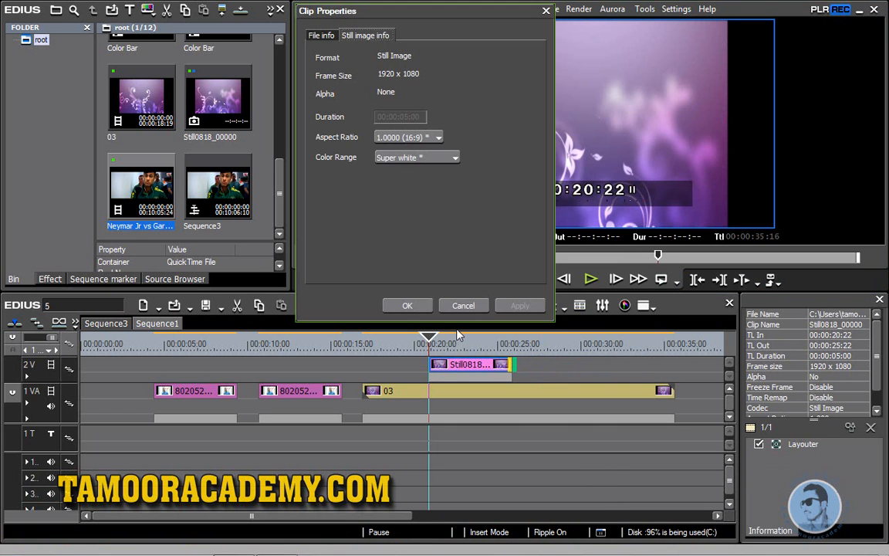
pyautogui.moveTo(410, 15); pyautogui.dragTo(380, 81)
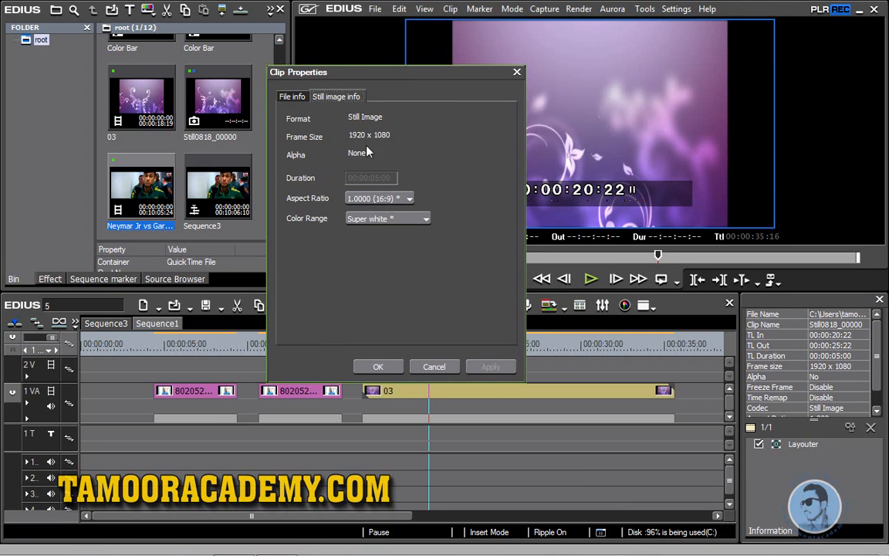
pyautogui.click(293, 100)
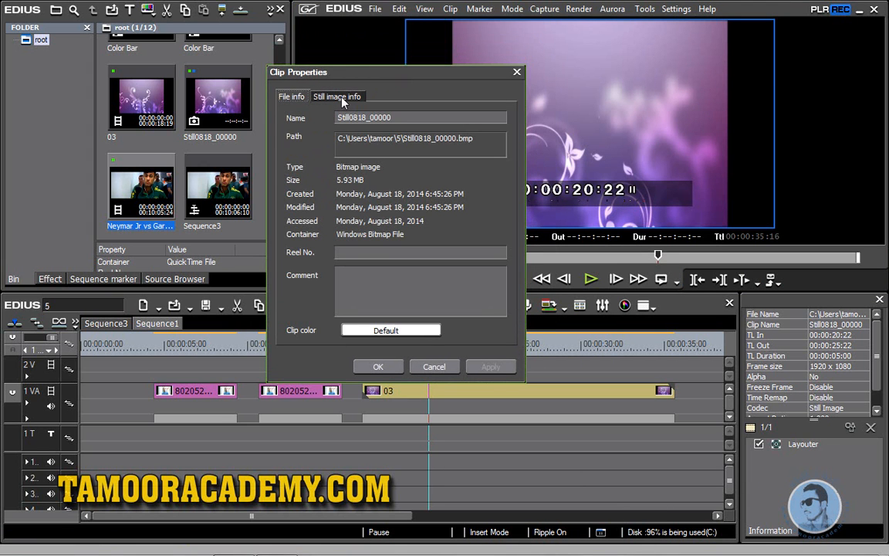
pyautogui.click(343, 101)
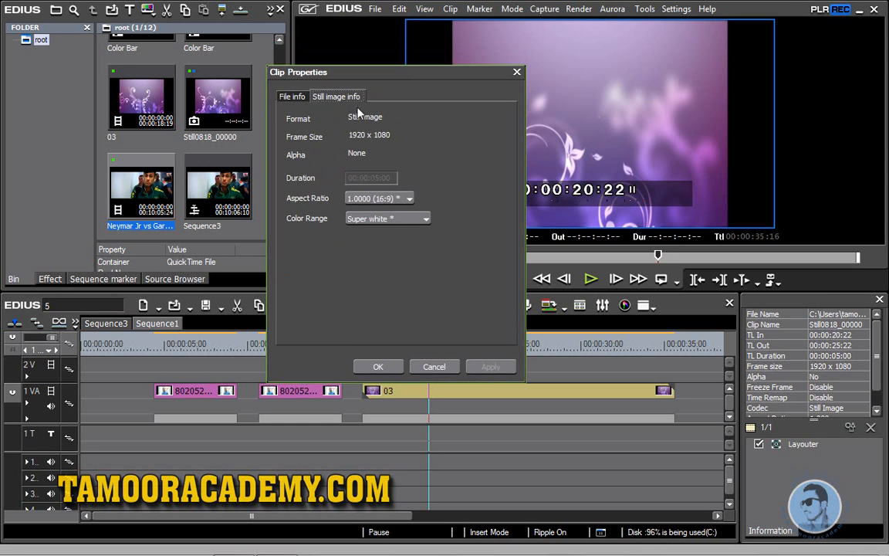
pyautogui.click(516, 72)
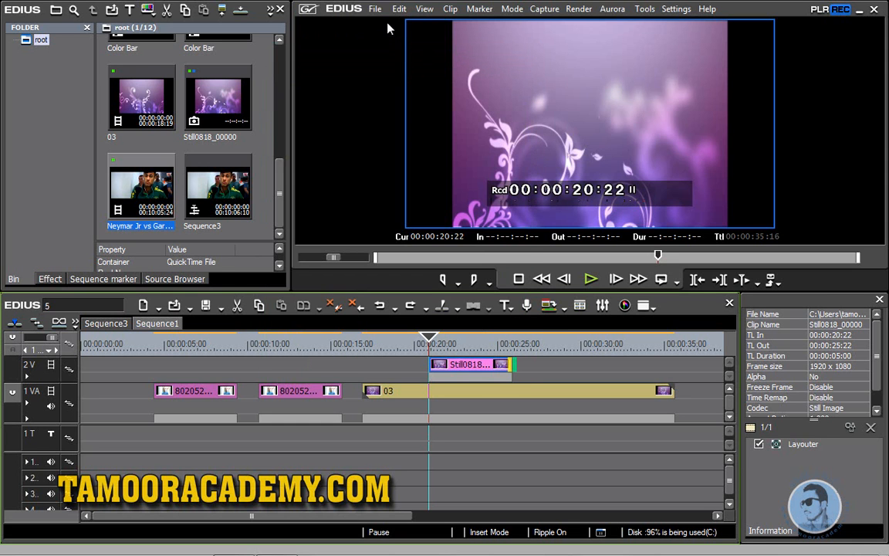